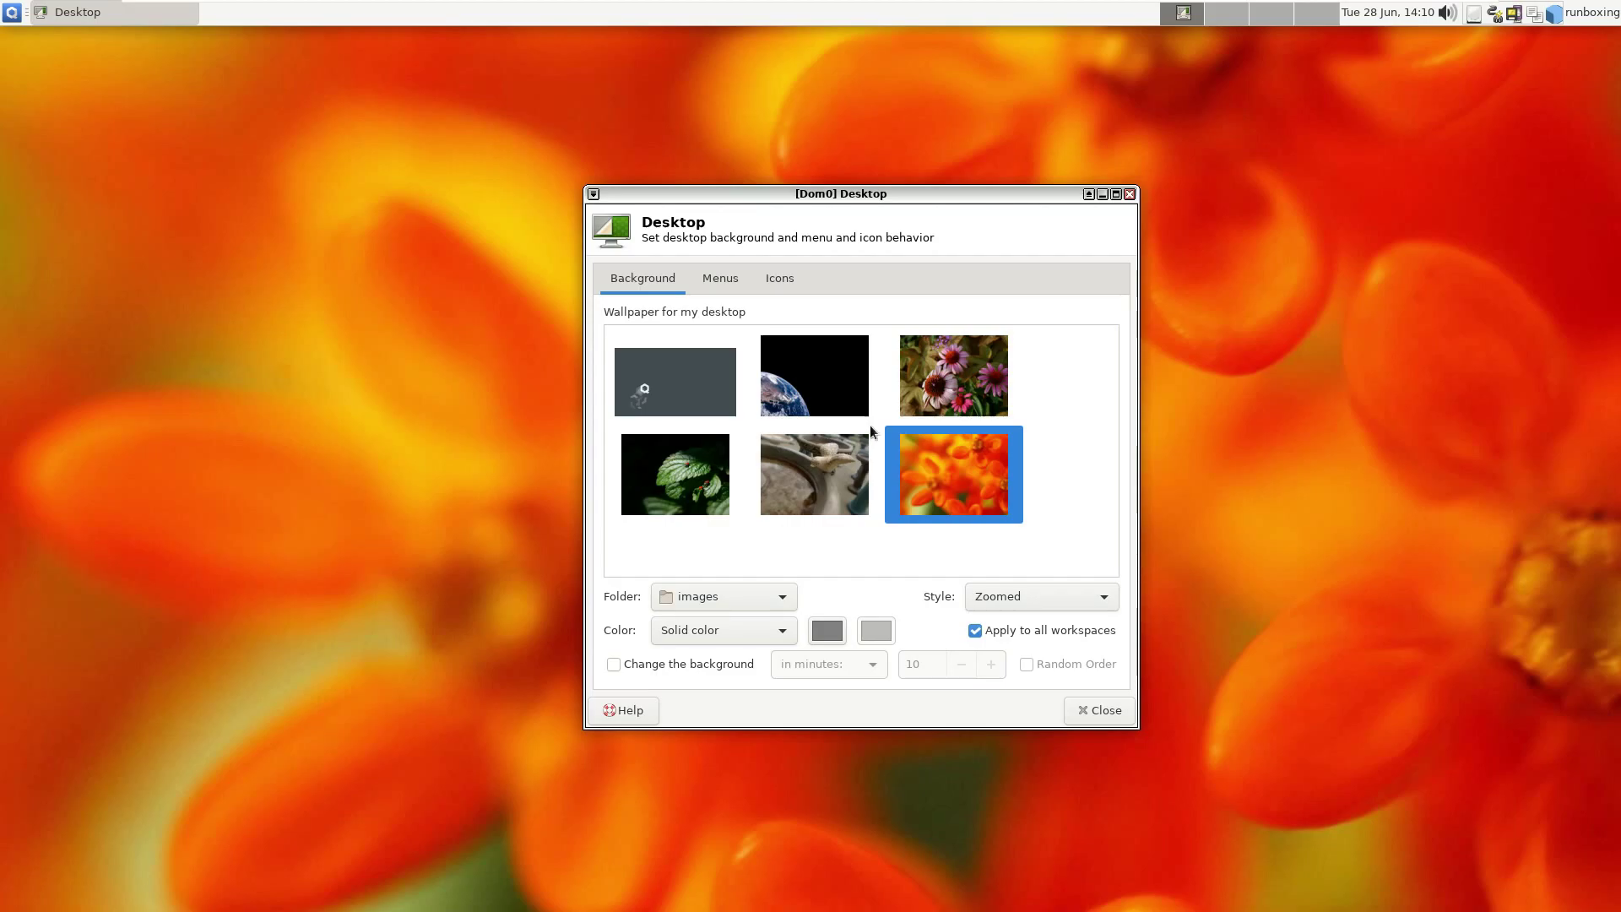
Enable the Home and Filesystem default desktop icons and close the desktop settings.
left_click(723, 277)
left_click(769, 287)
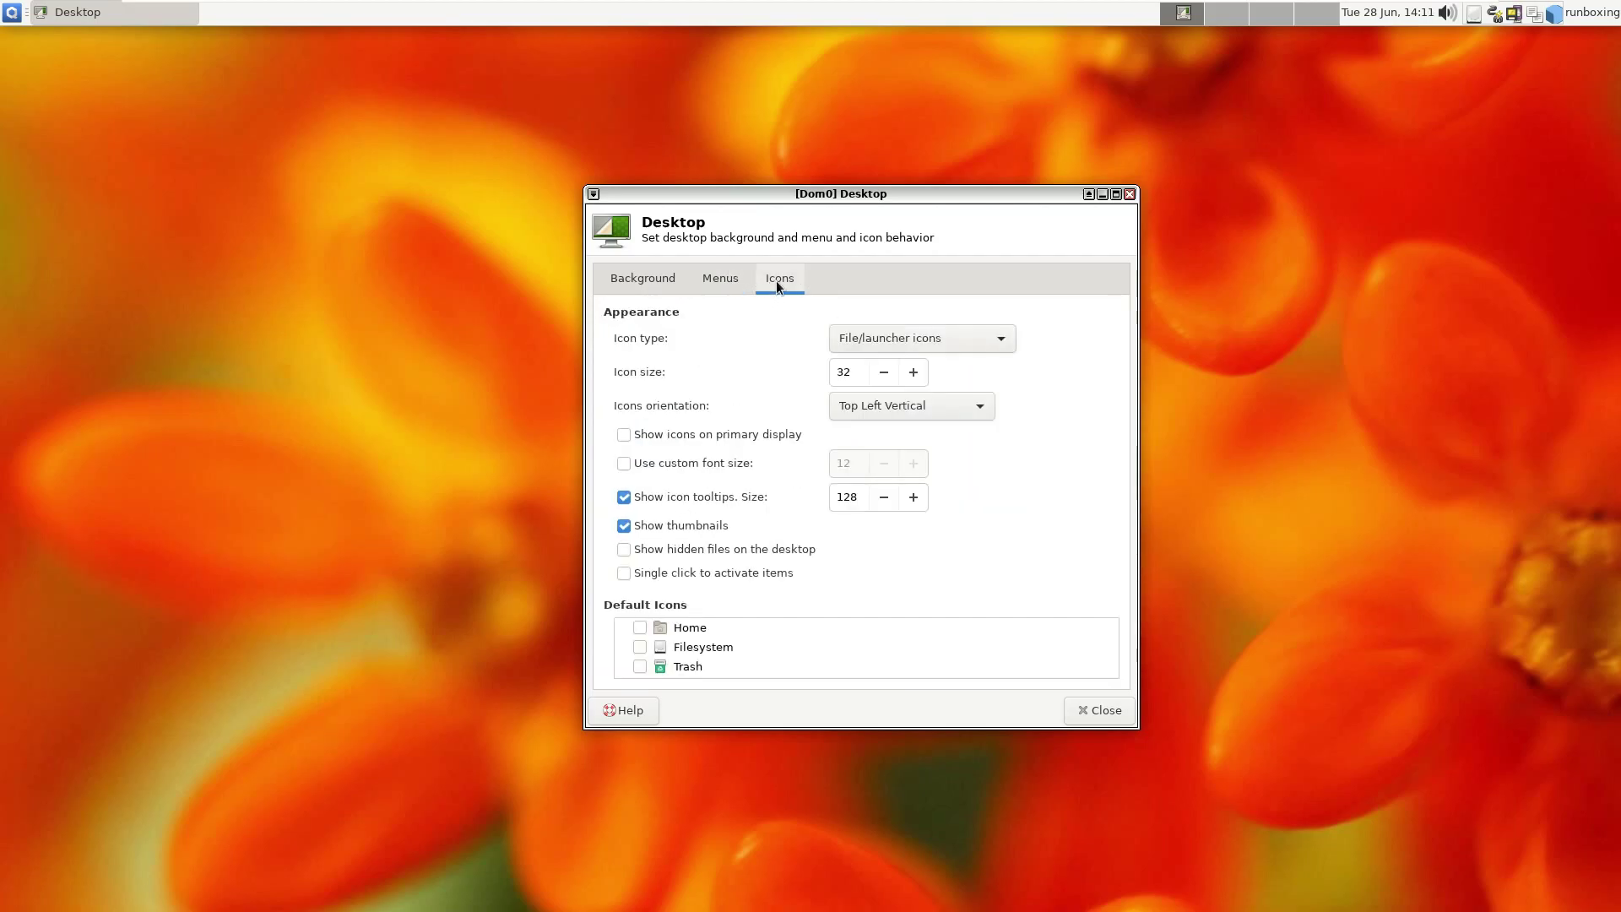
scroll(666, 640, "up", 1)
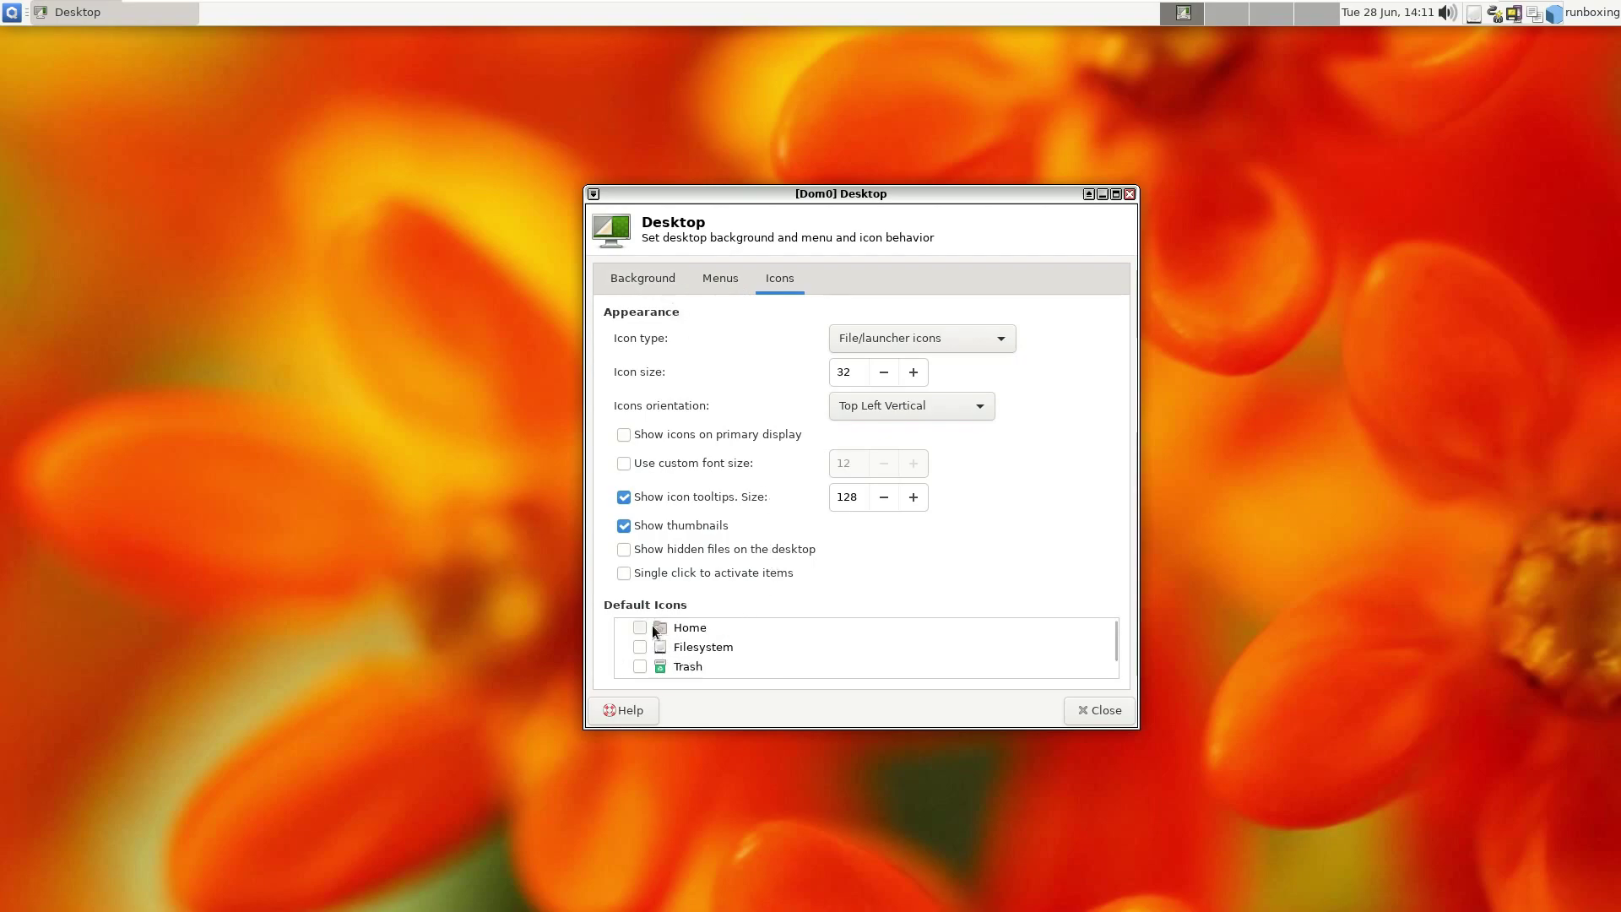
left_click(643, 626)
left_click(644, 646)
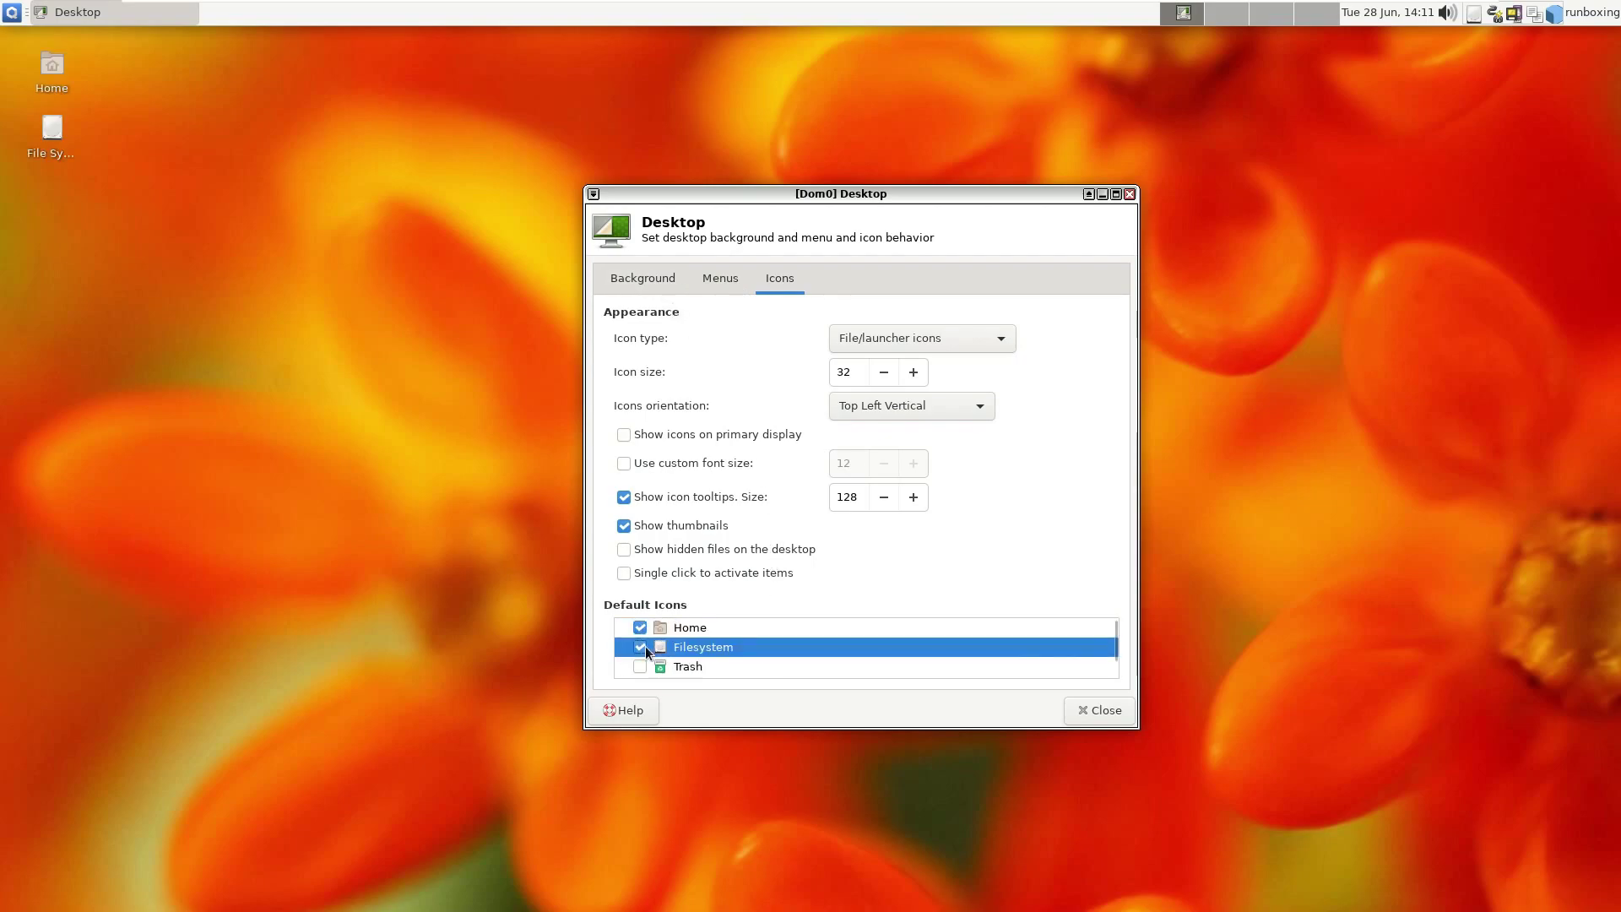
left_click(1101, 717)
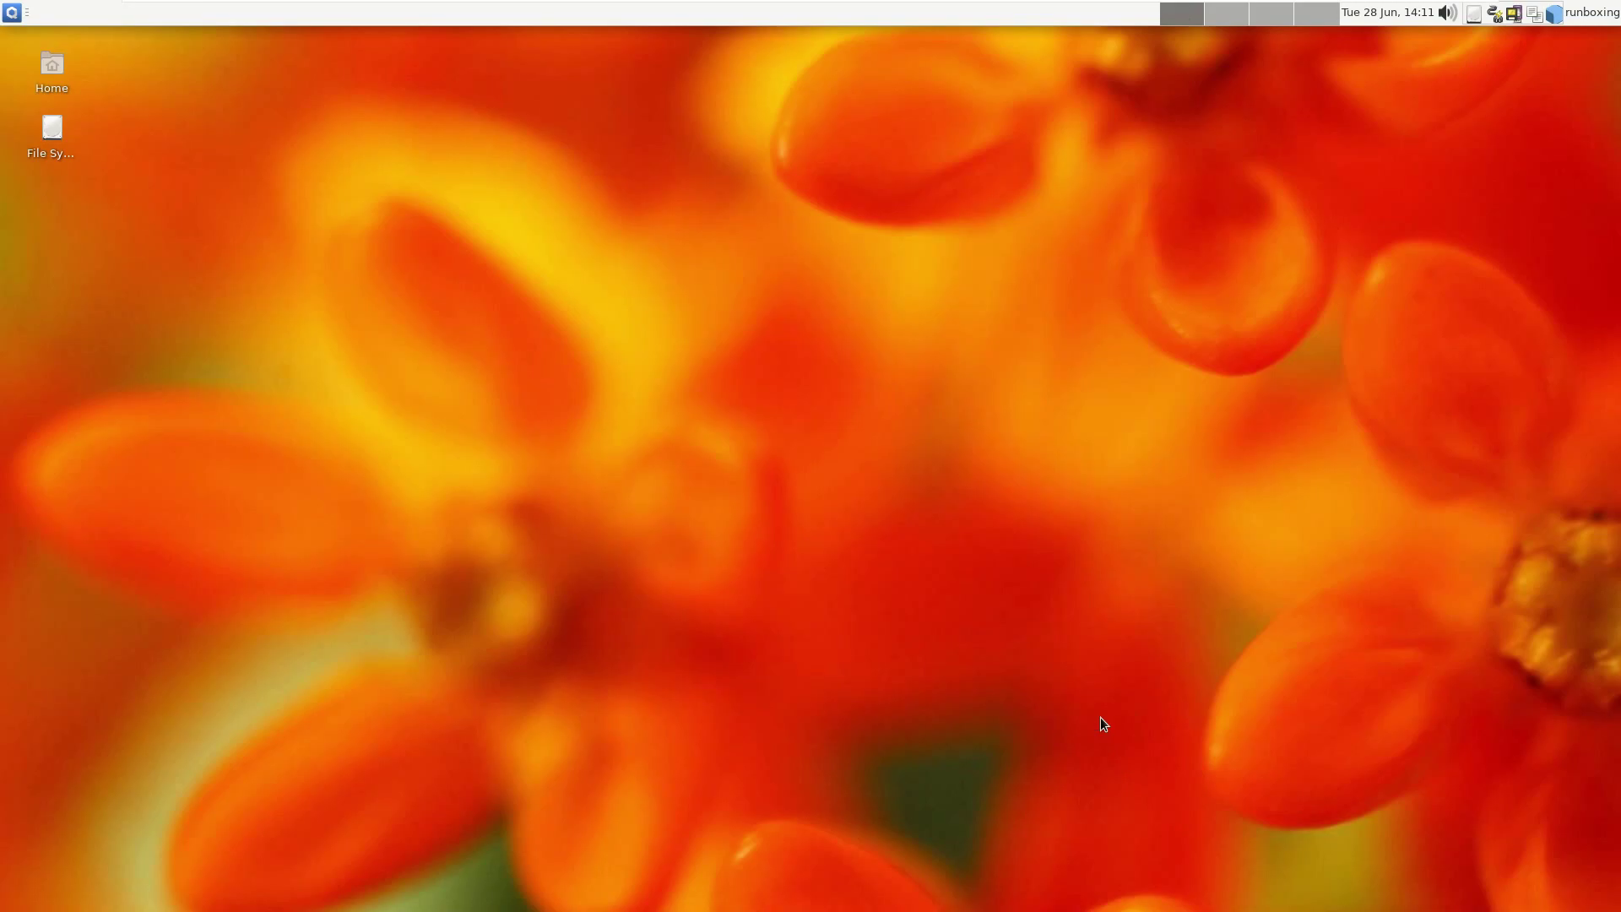
Open the Home folder from the desktop, check the file manager's version in its About information, and close it.
double_click(48, 67)
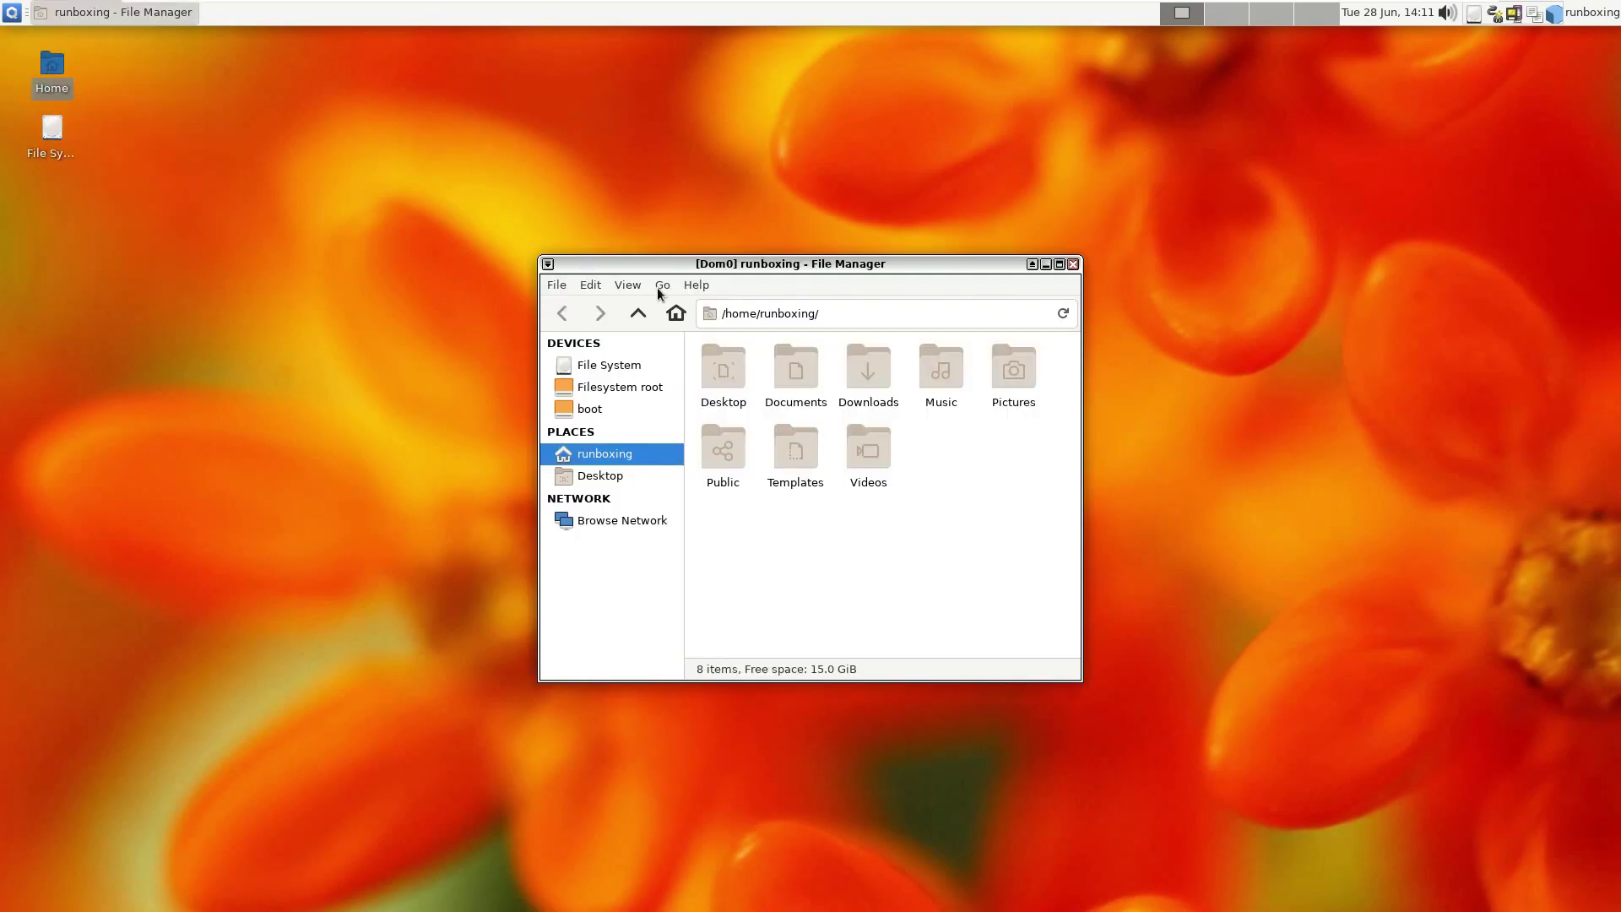
left_click(697, 285)
left_click(727, 332)
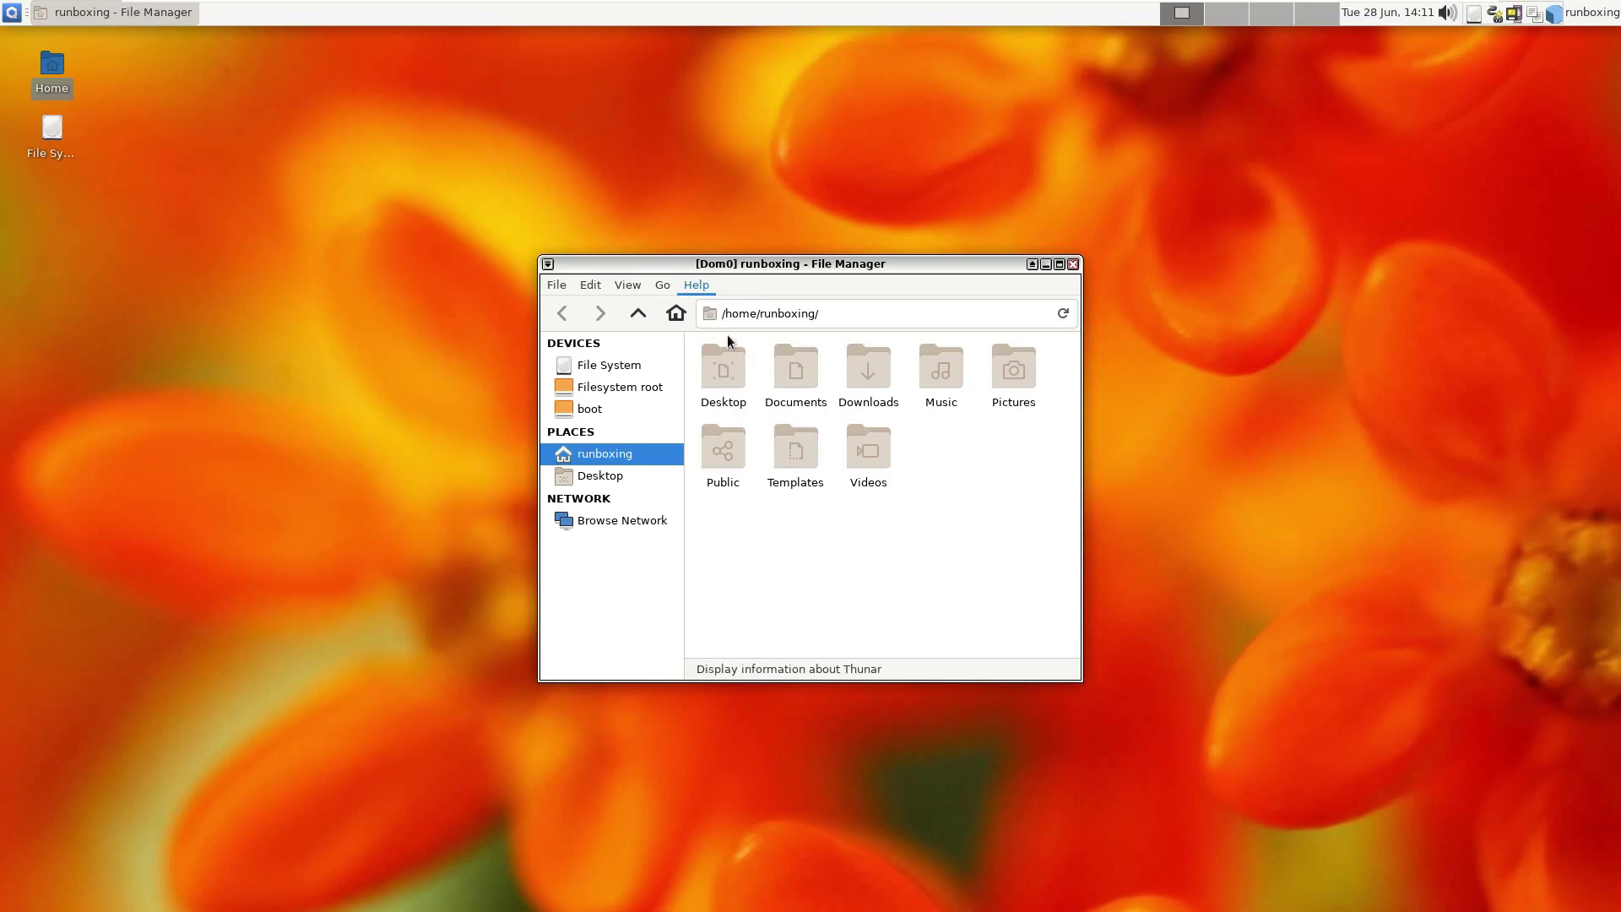
left_click_drag(859, 520, 711, 533)
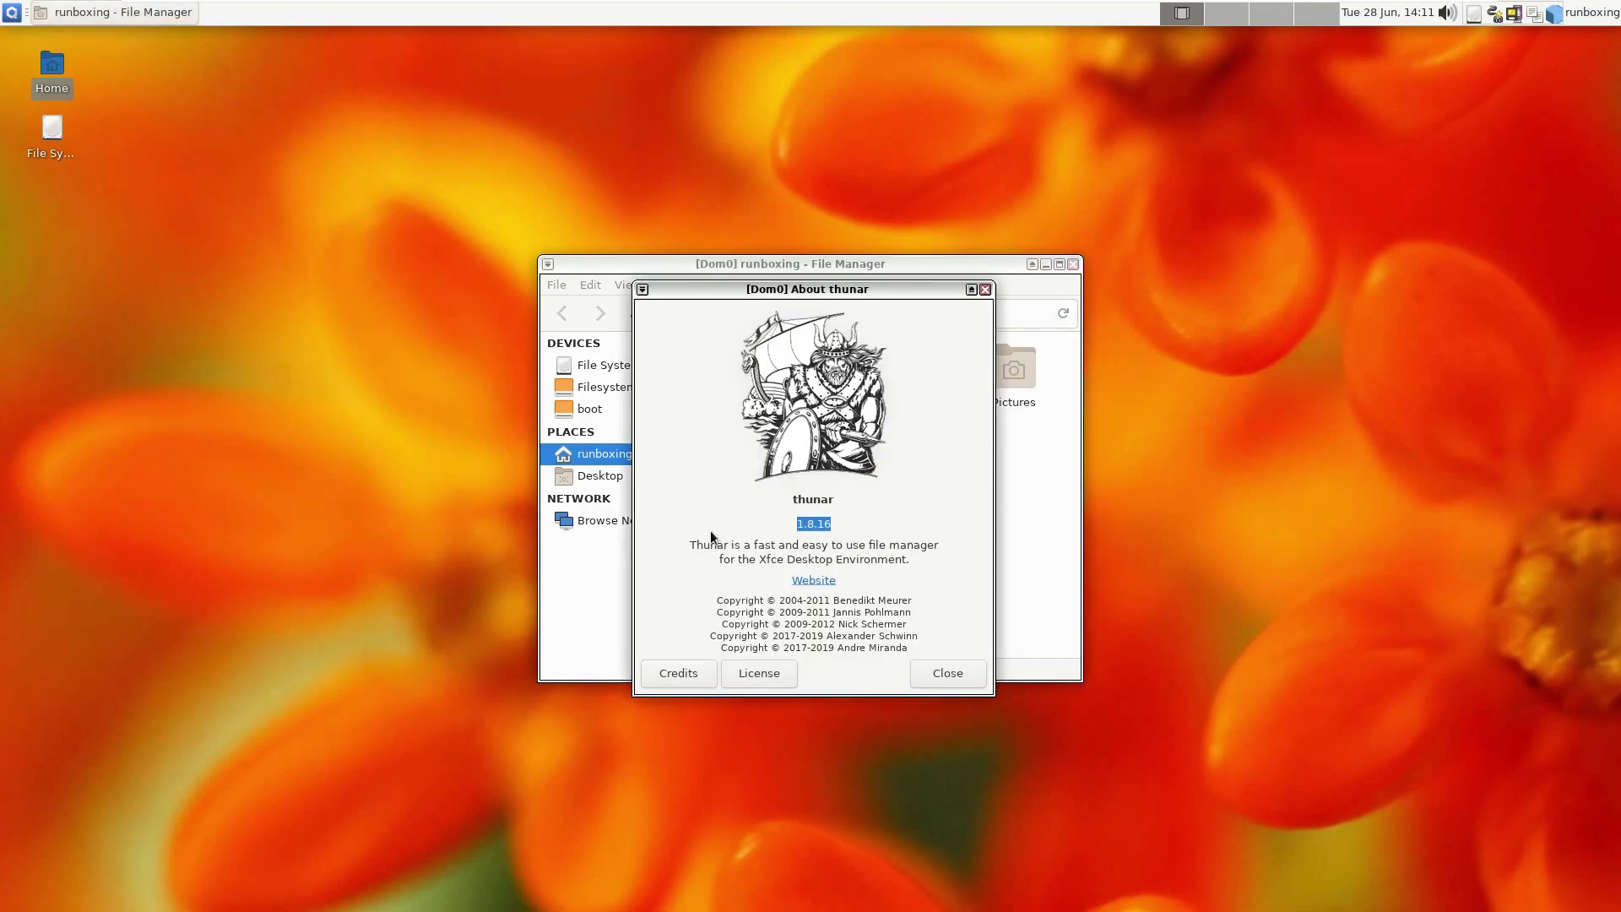
left_click(969, 670)
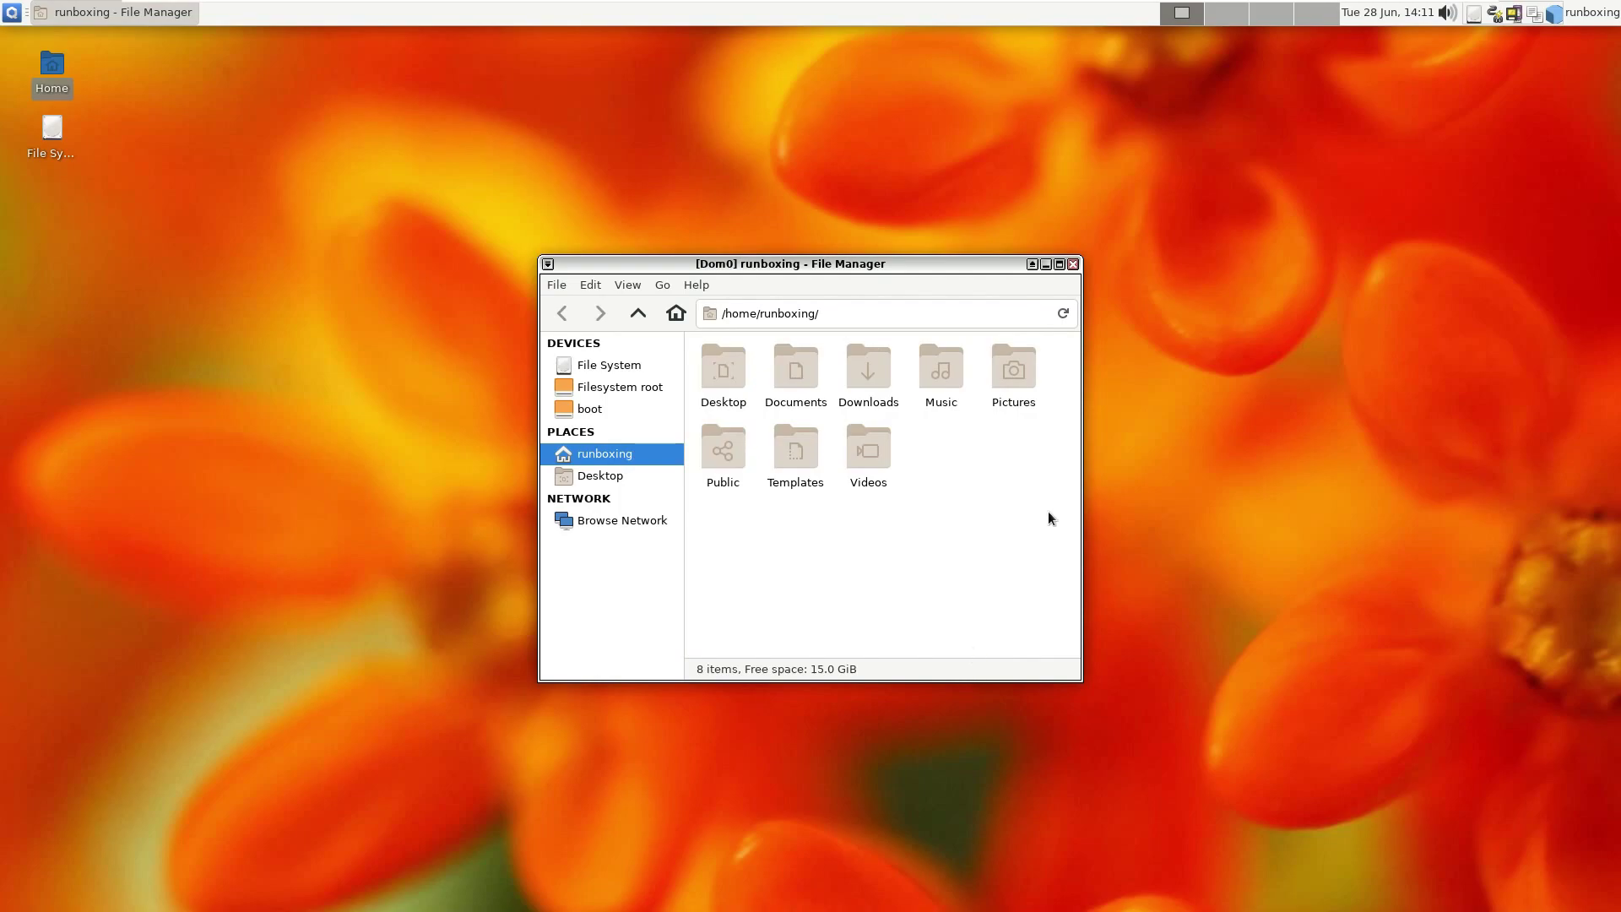
left_click(1072, 265)
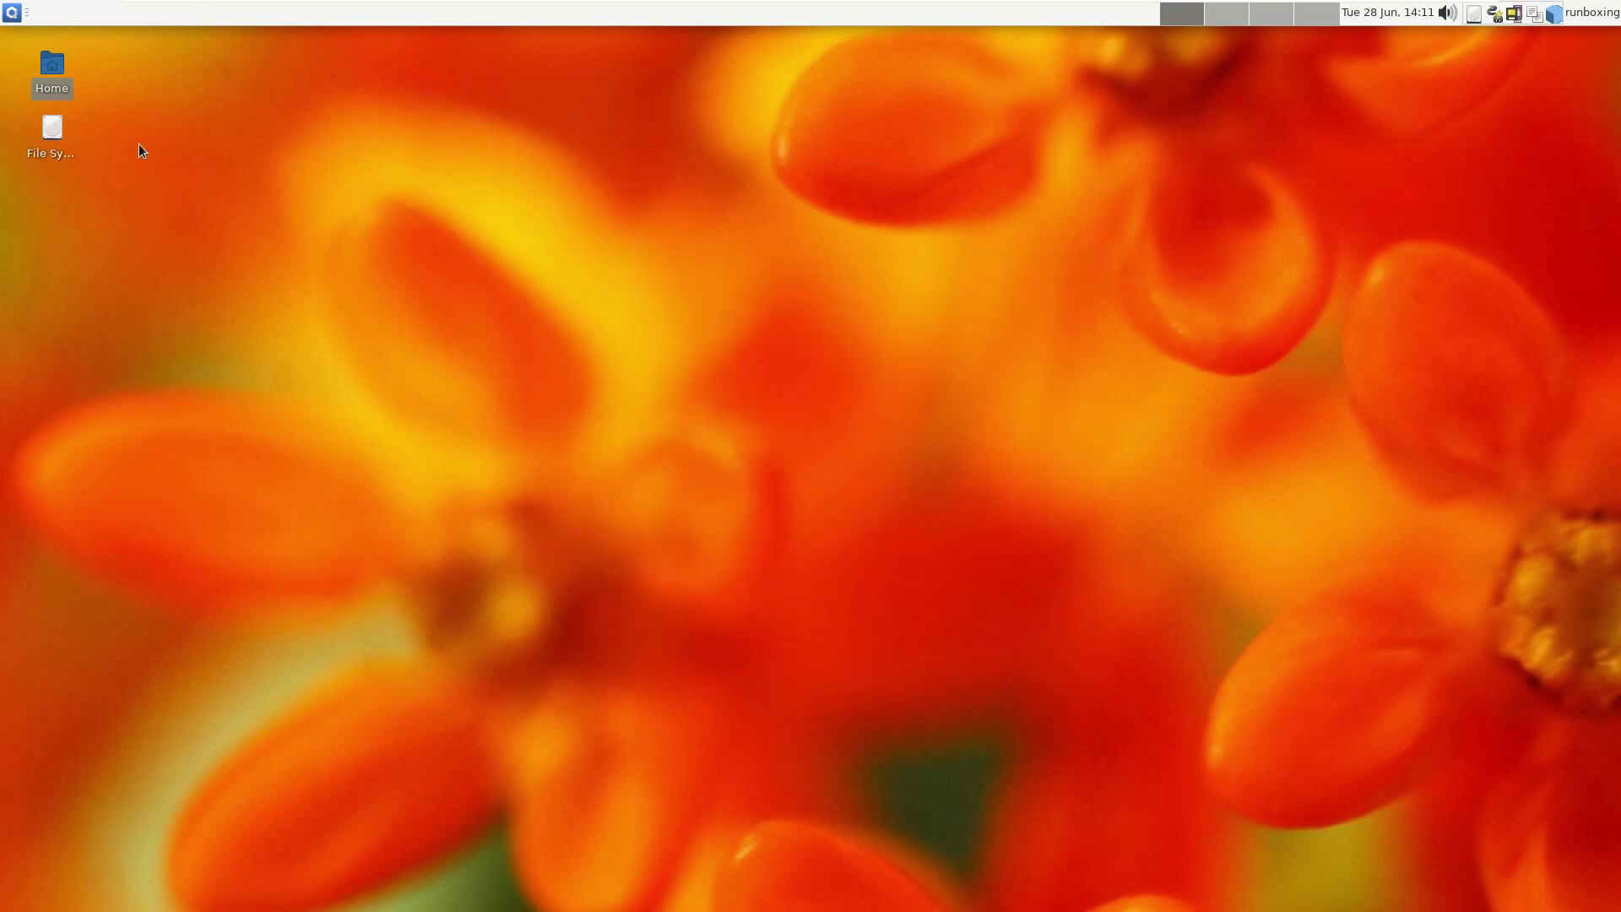
Open a dom0 terminal, move it near the screen centre, and query the kernel details with uname -a and uname -r.
left_click(12, 12)
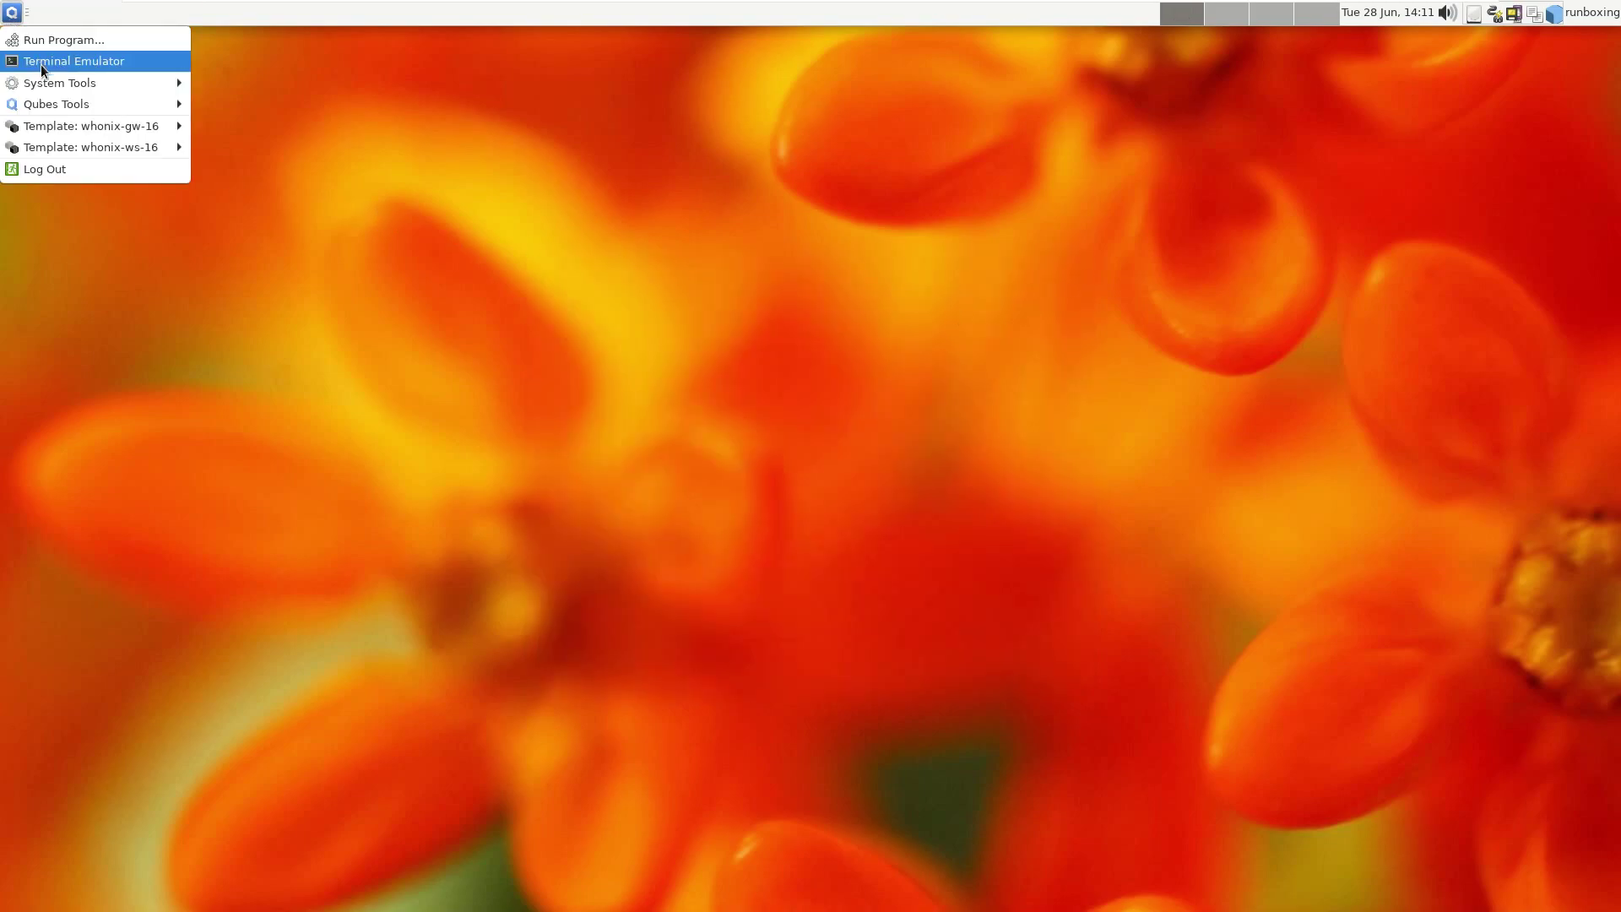
left_click(40, 64)
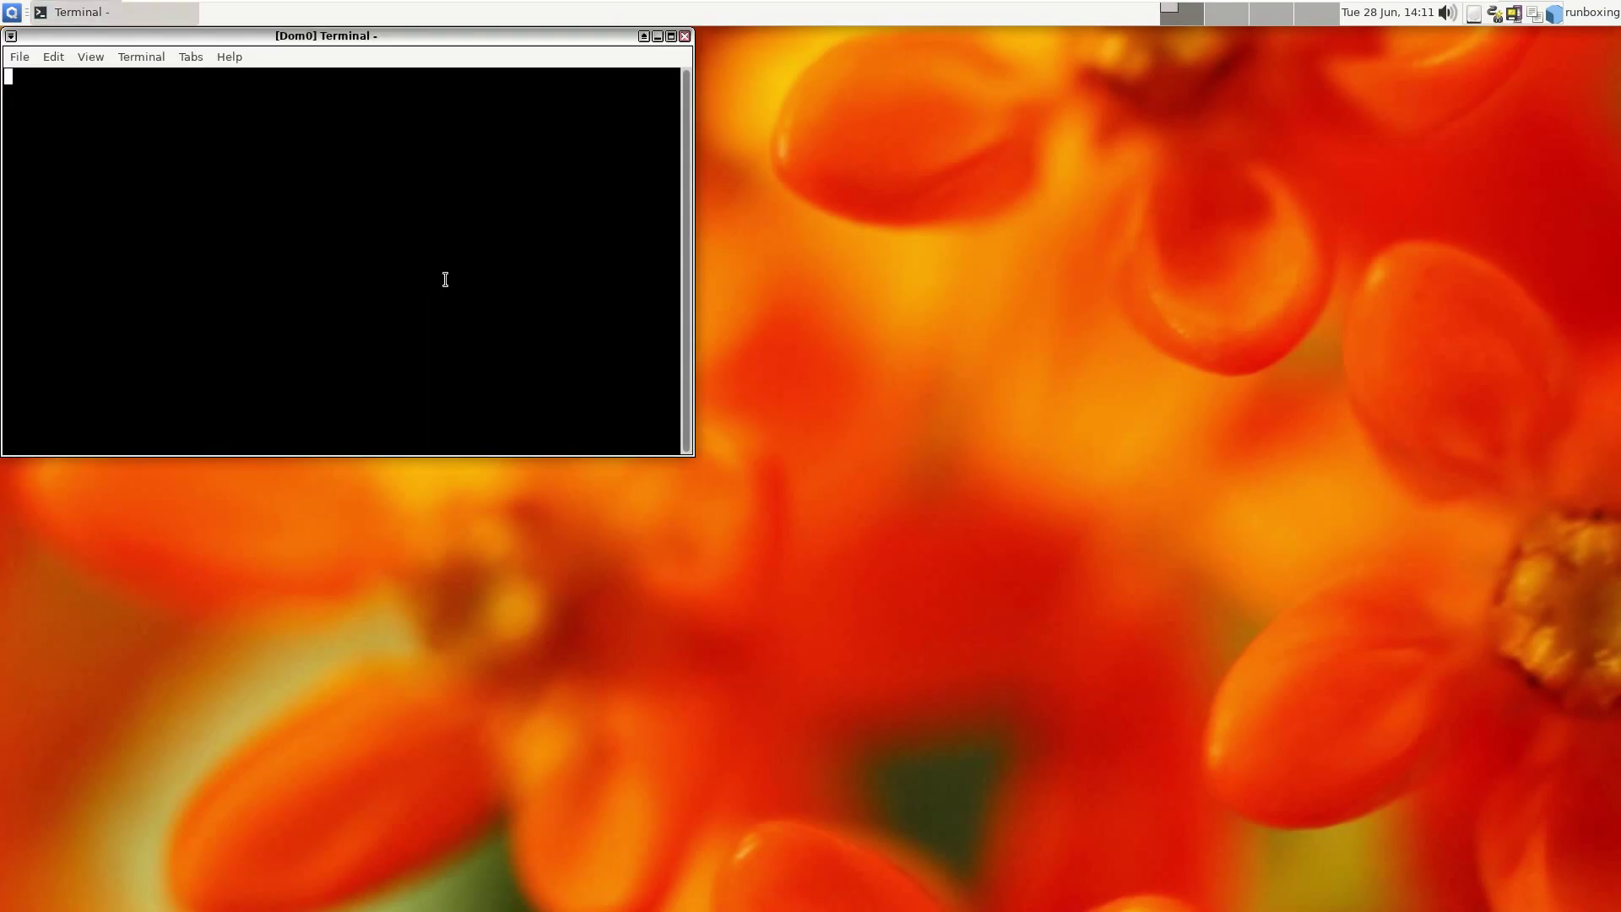
left_click_drag(572, 36, 954, 232)
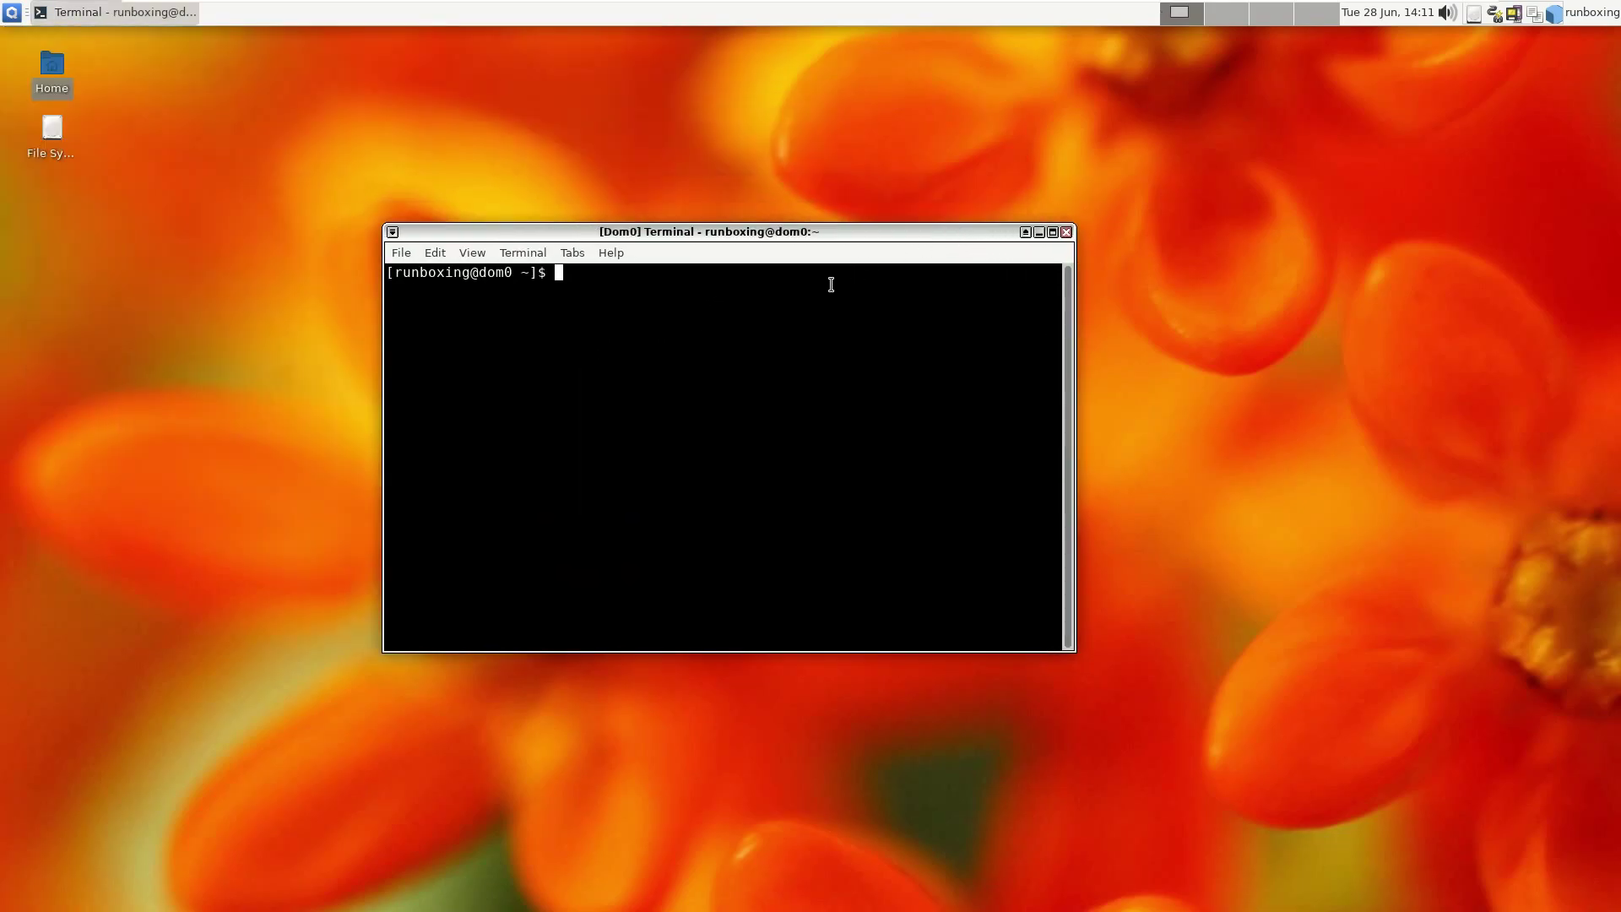
type("uname -a")
key("Return")
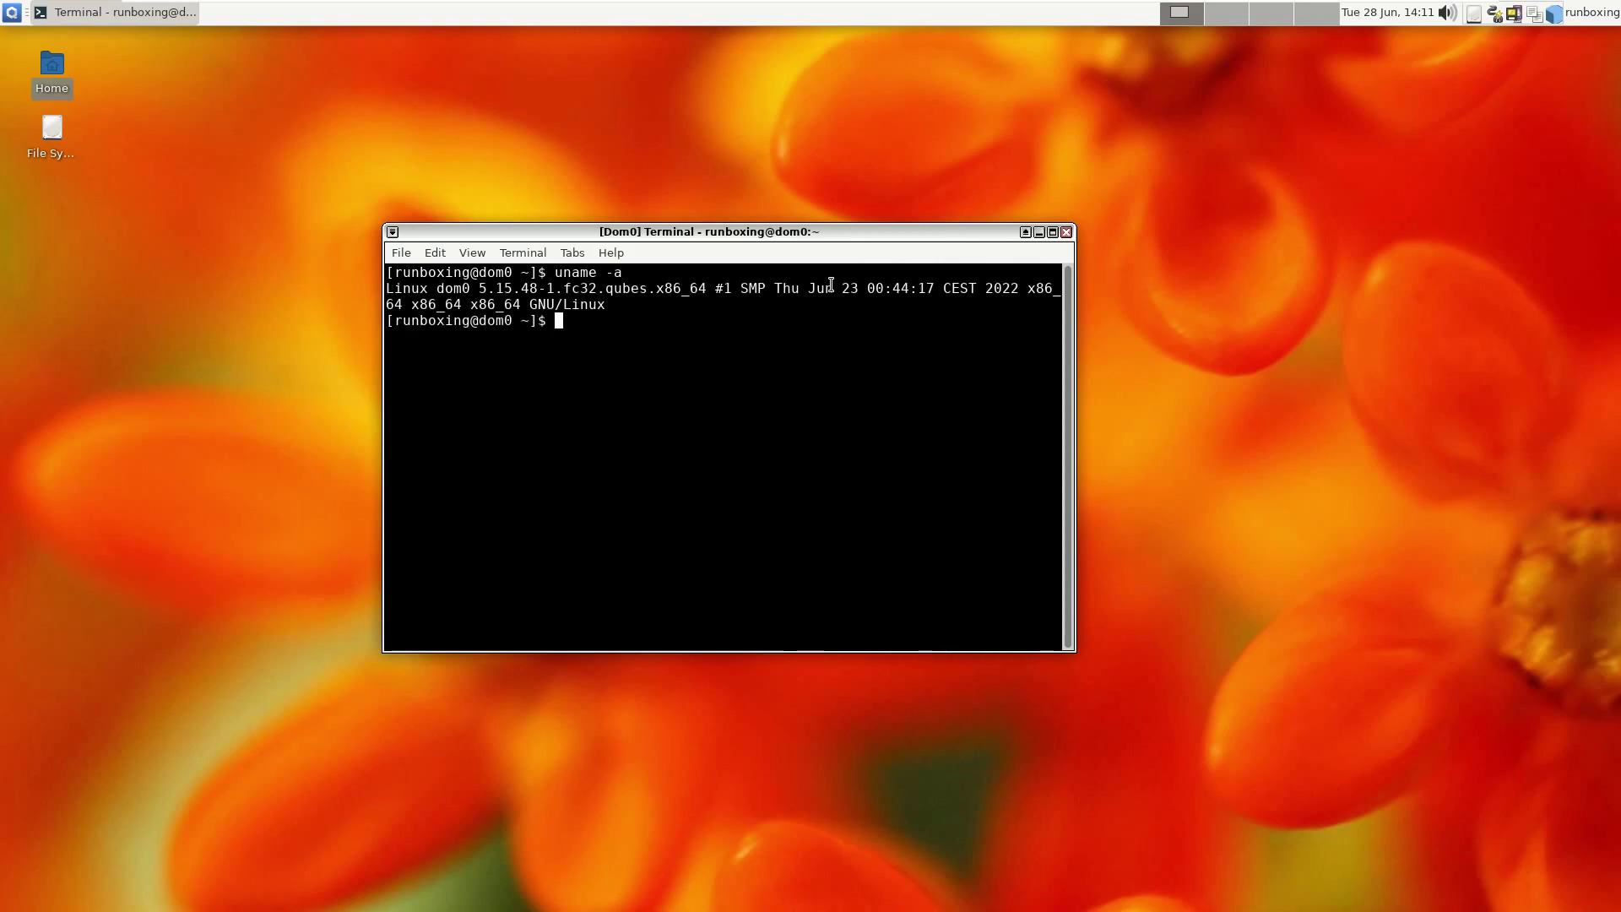
type("uname -r")
key("Return")
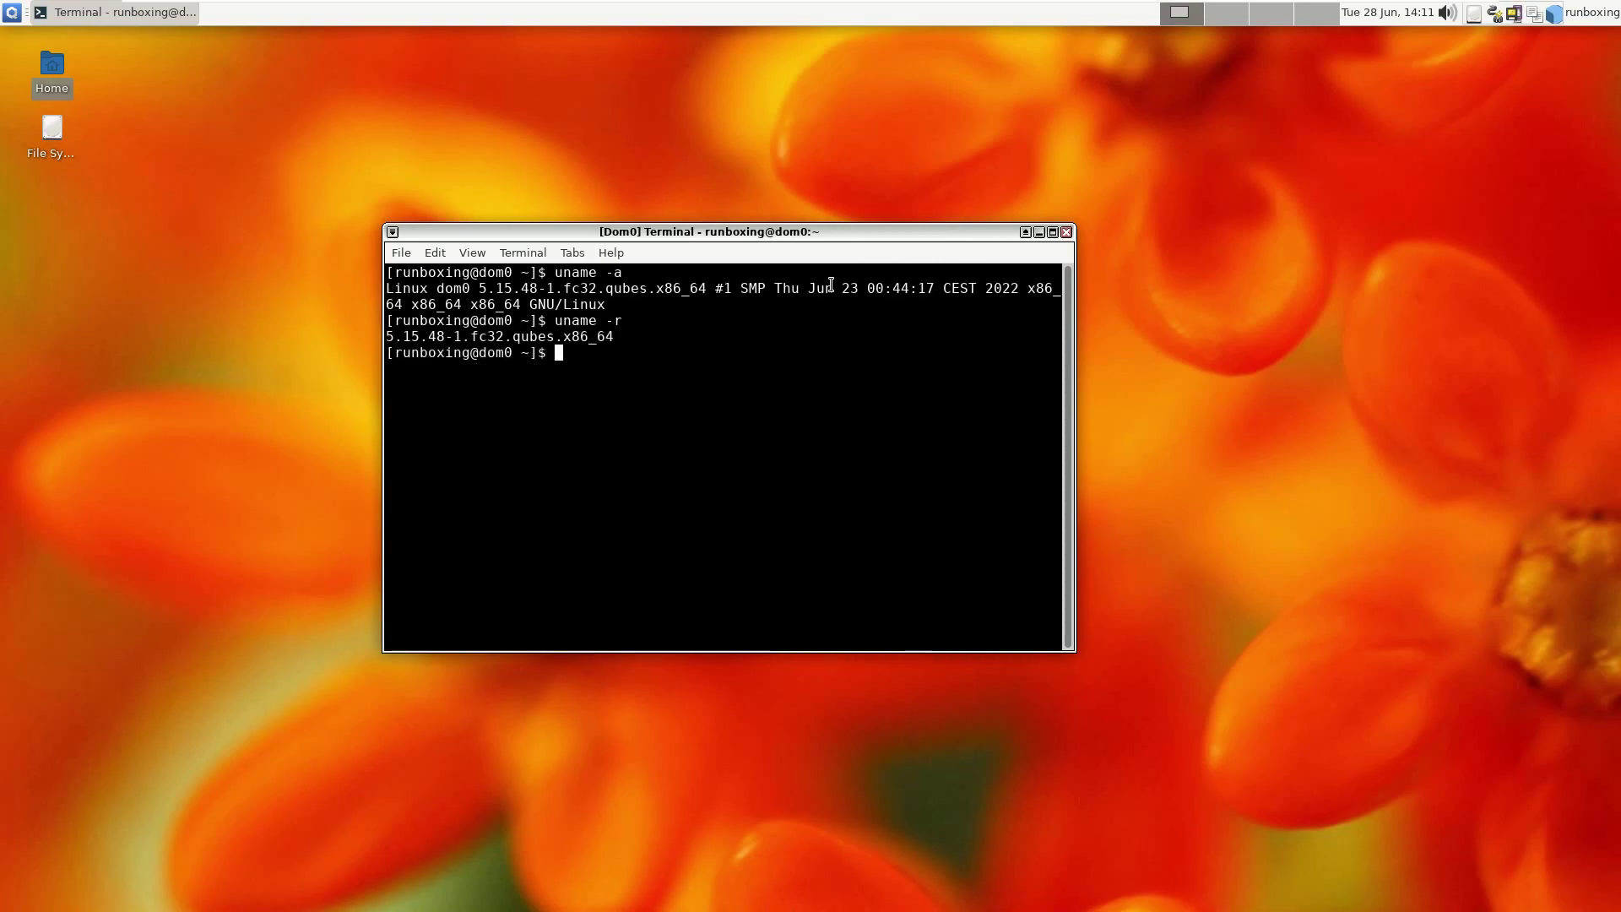
Try to run neofetch in the terminal and end the session with exit.
type("neof")
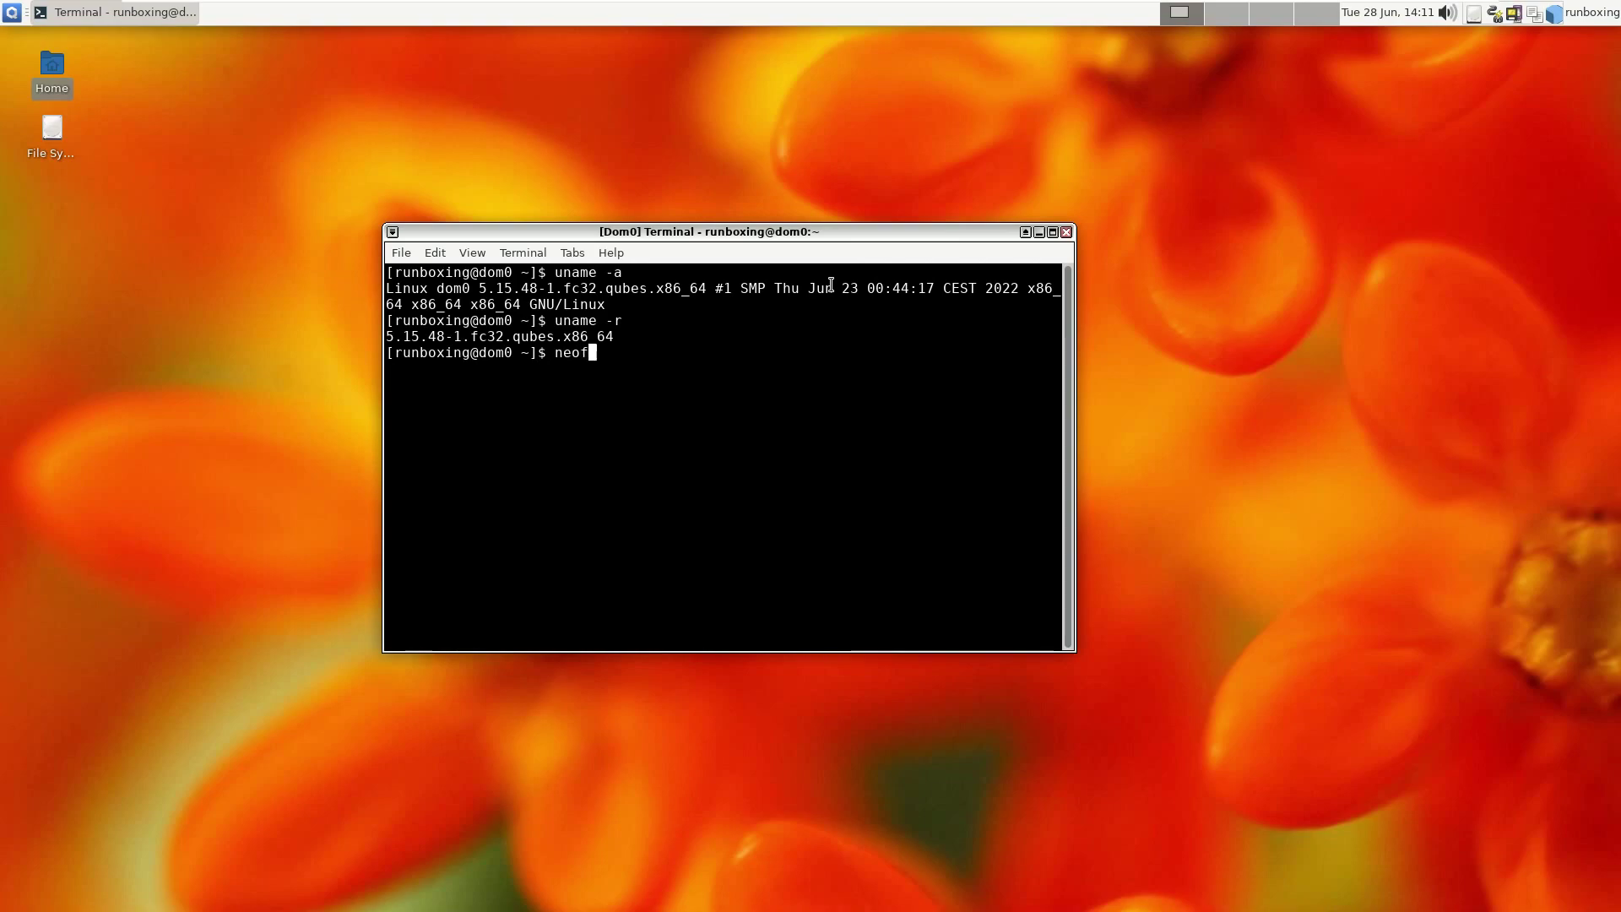
type("etch'")
key("BackSpace")
key("Return")
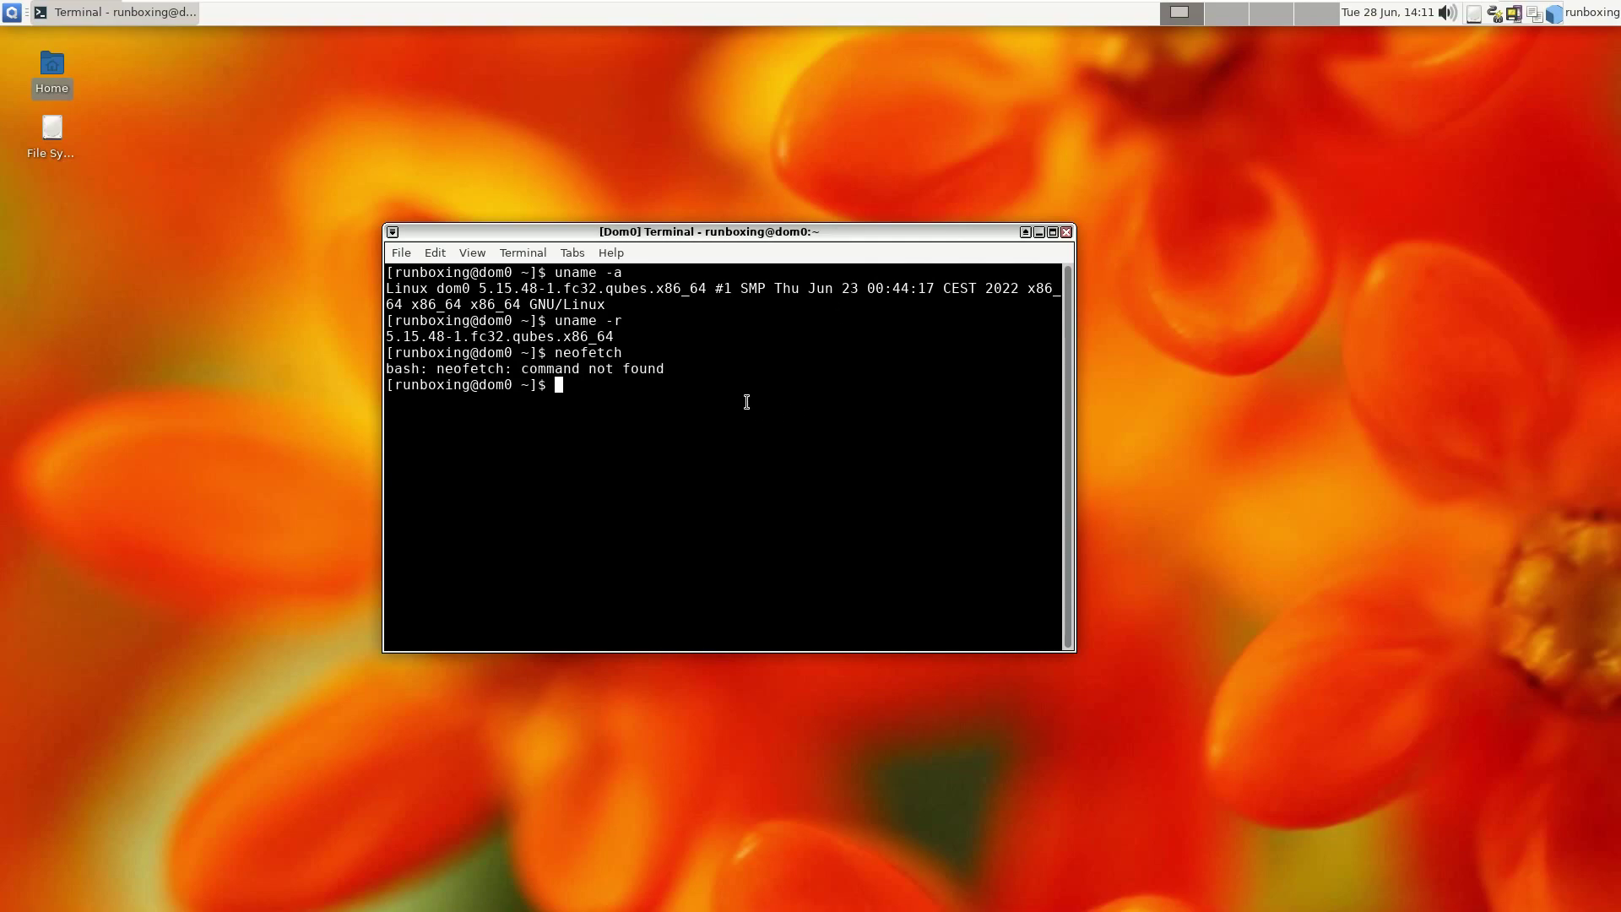
type("exit")
key("Return")
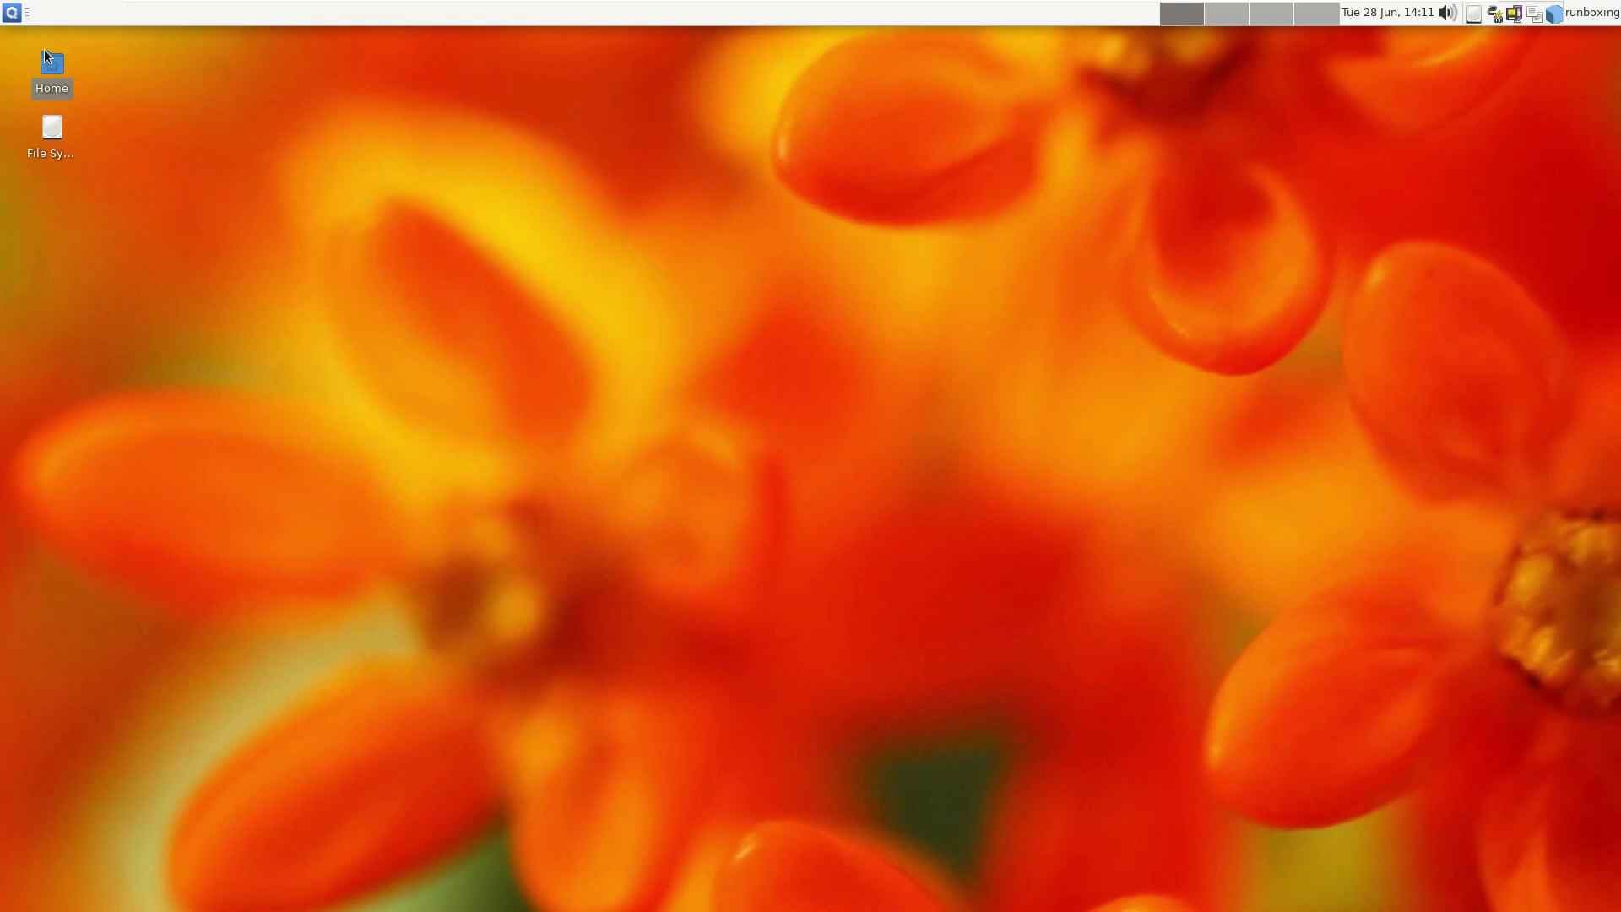
Open the Settings Manager, look through its Personal, Hardware, System and Other categories, and close it.
left_click(12, 12)
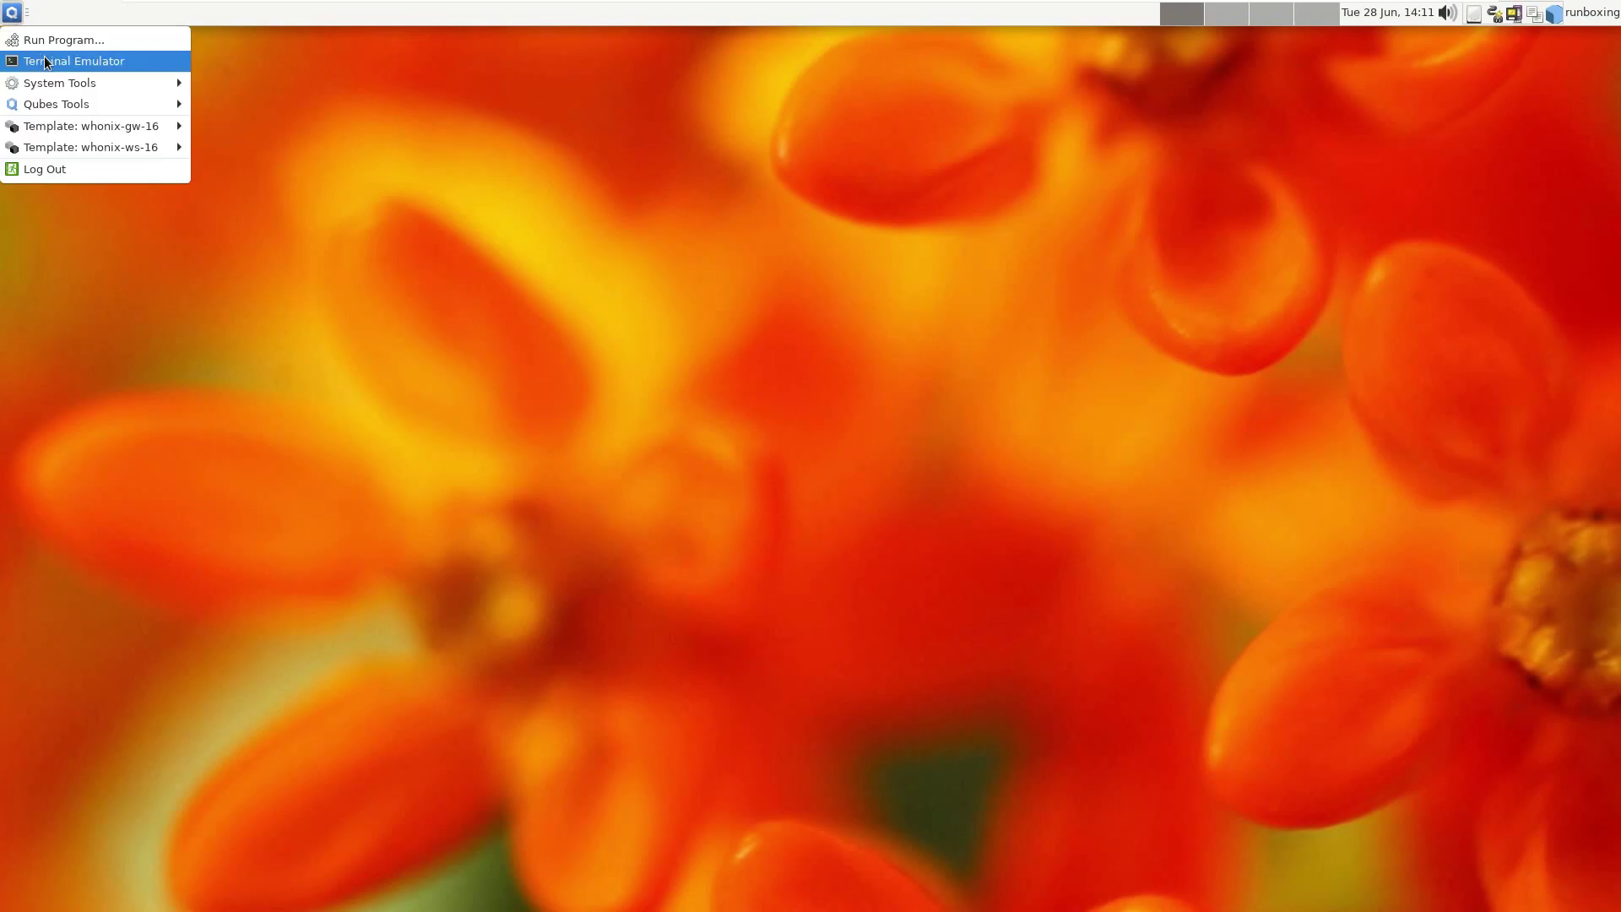
mouse_move(65, 82)
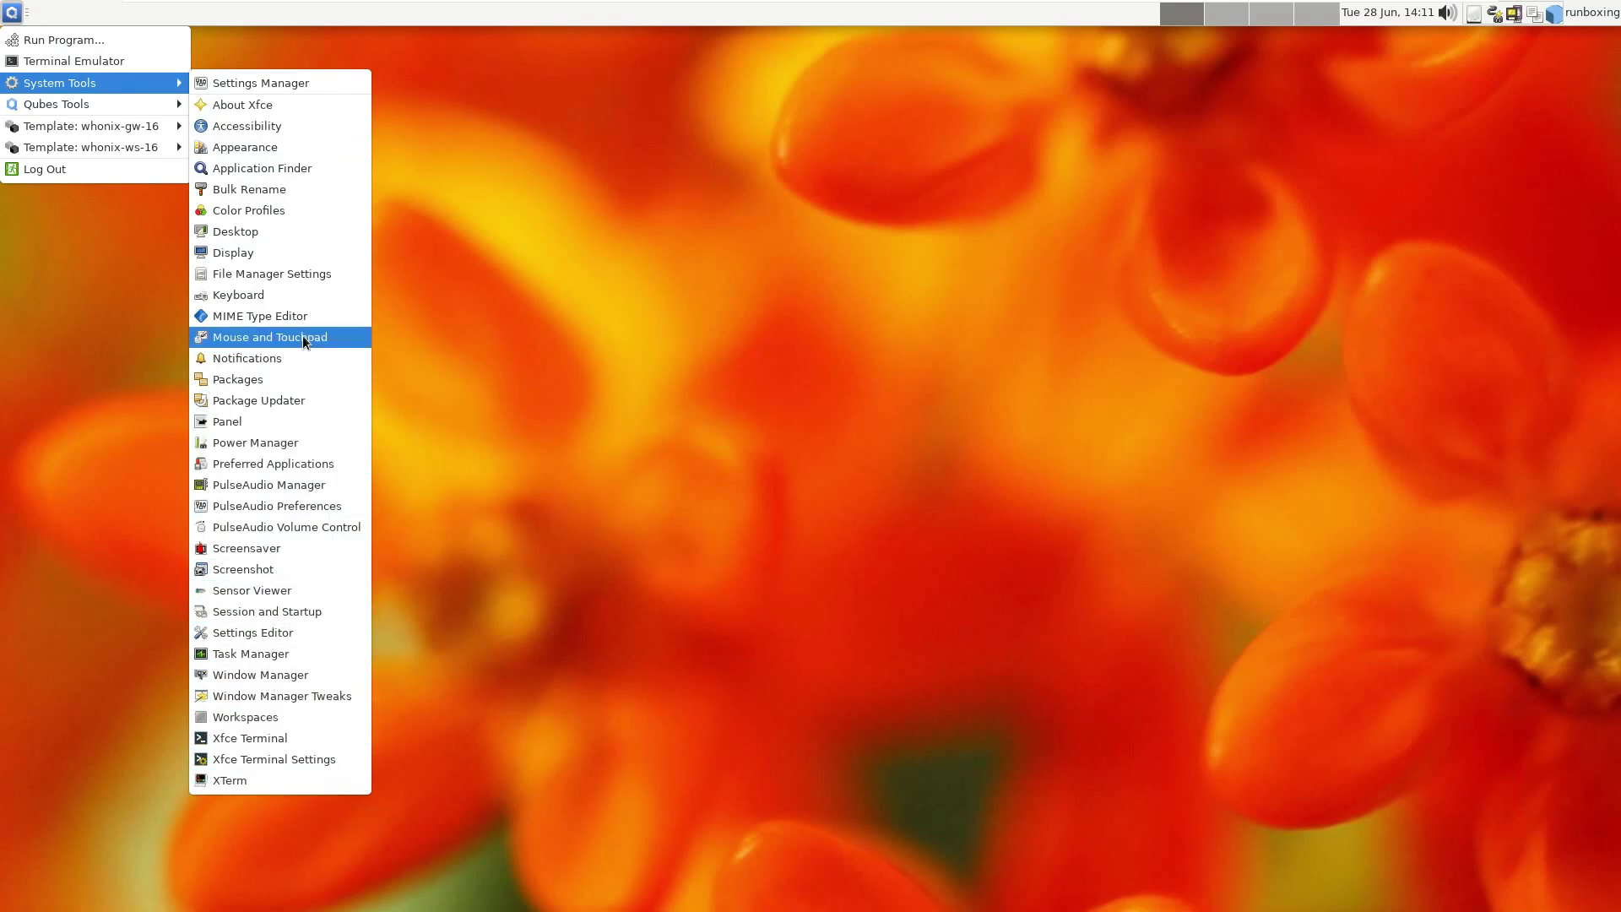
left_click(287, 86)
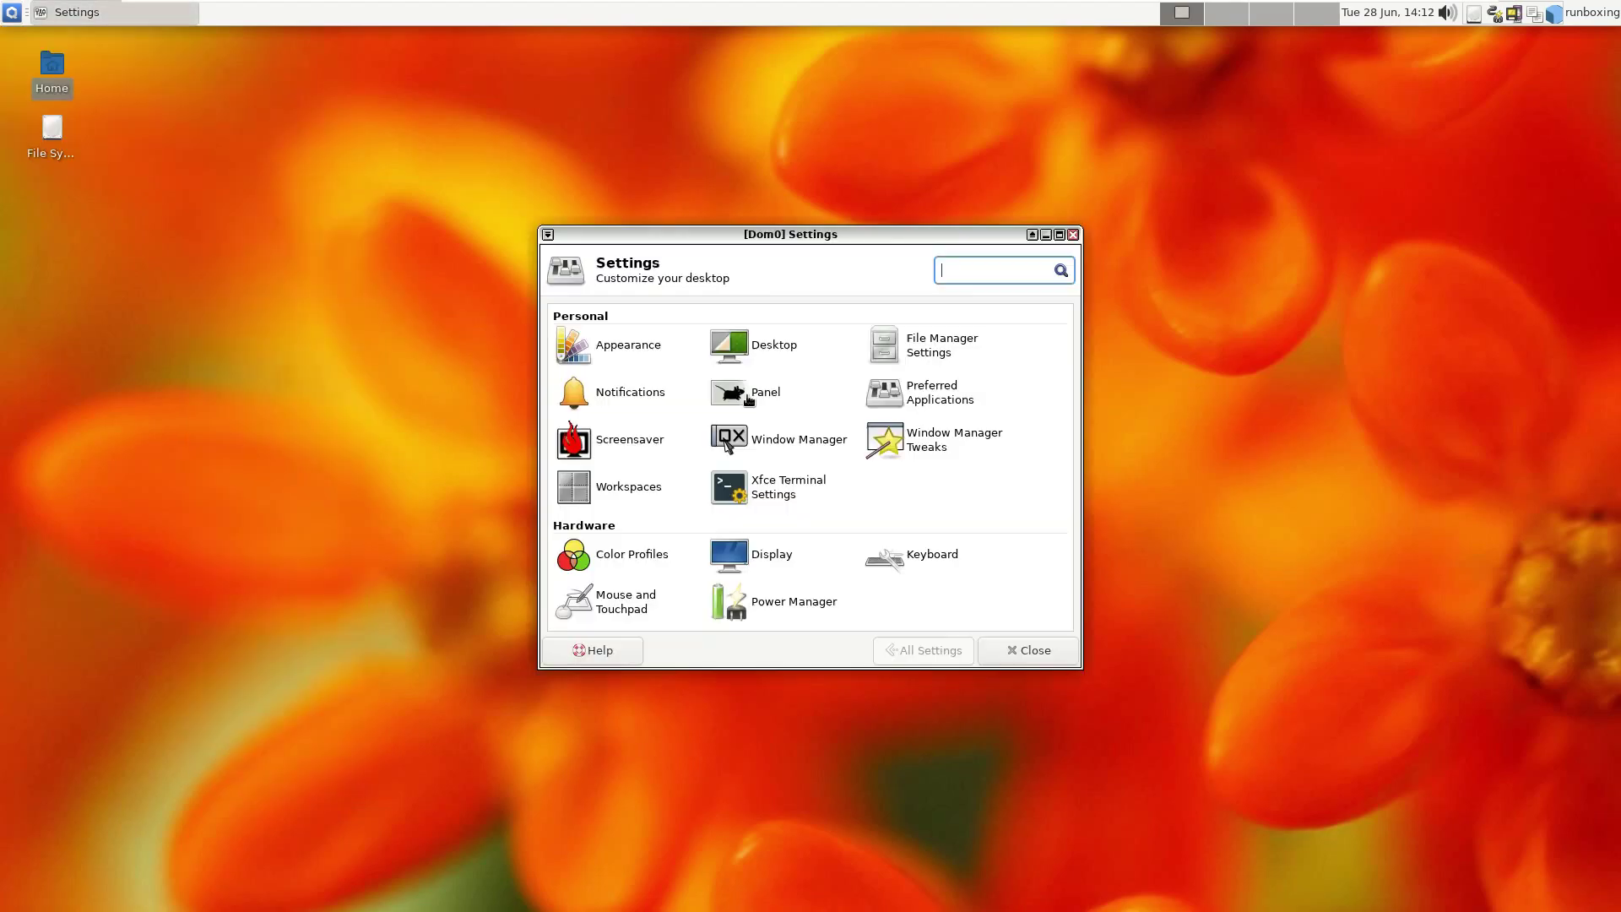
scroll(863, 615, "down", 5)
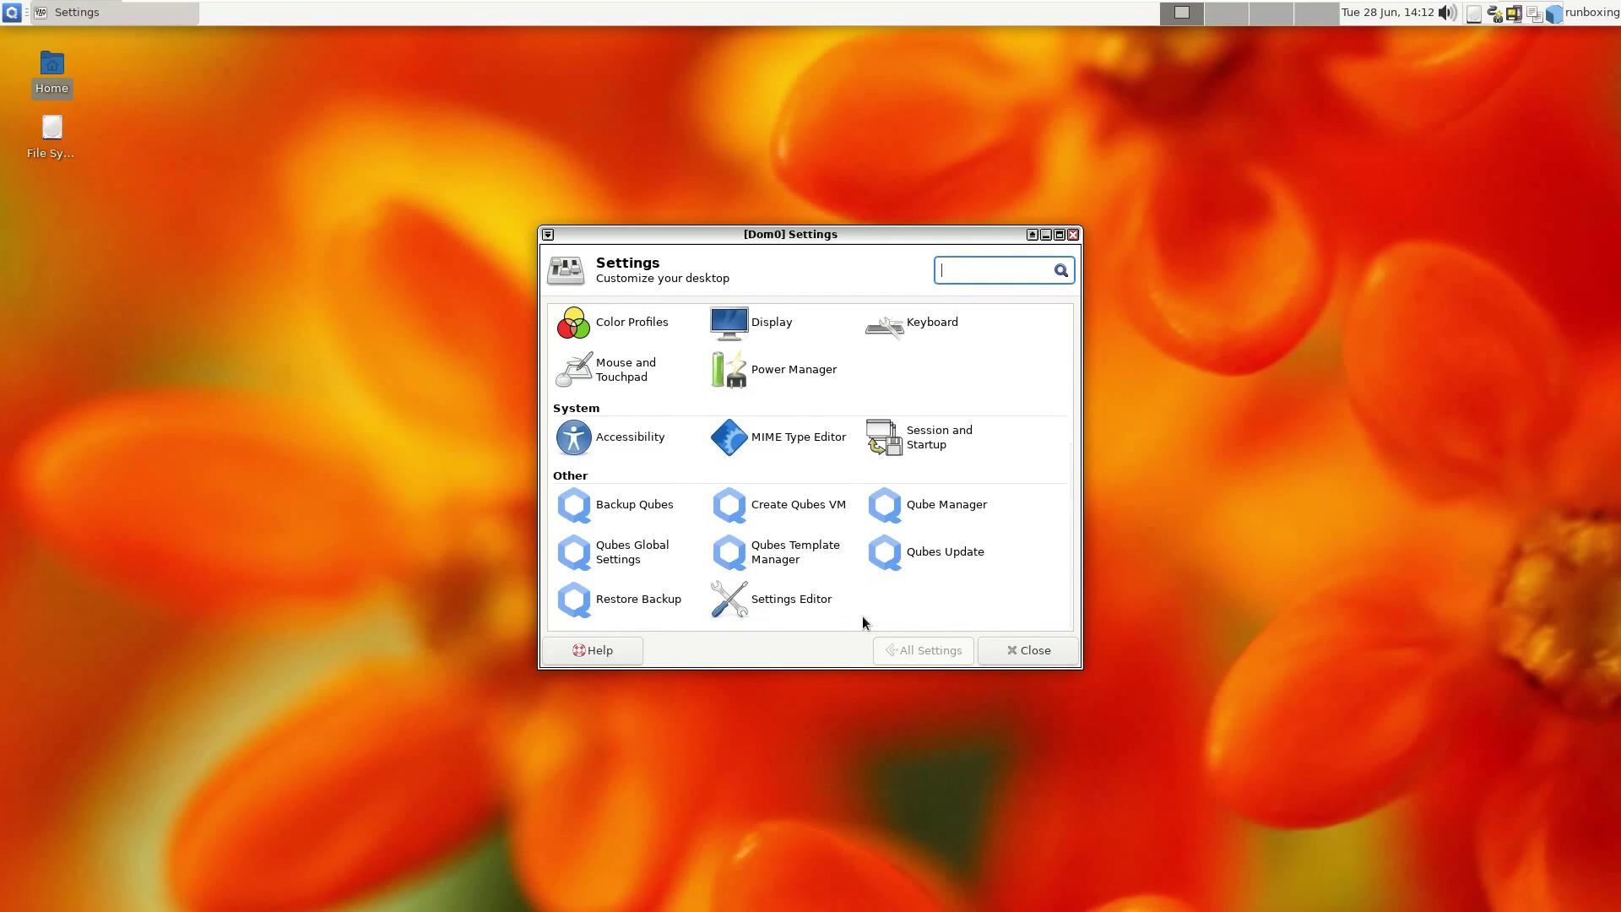
scroll(862, 615, "up", 3)
scroll(862, 615, "up", 2)
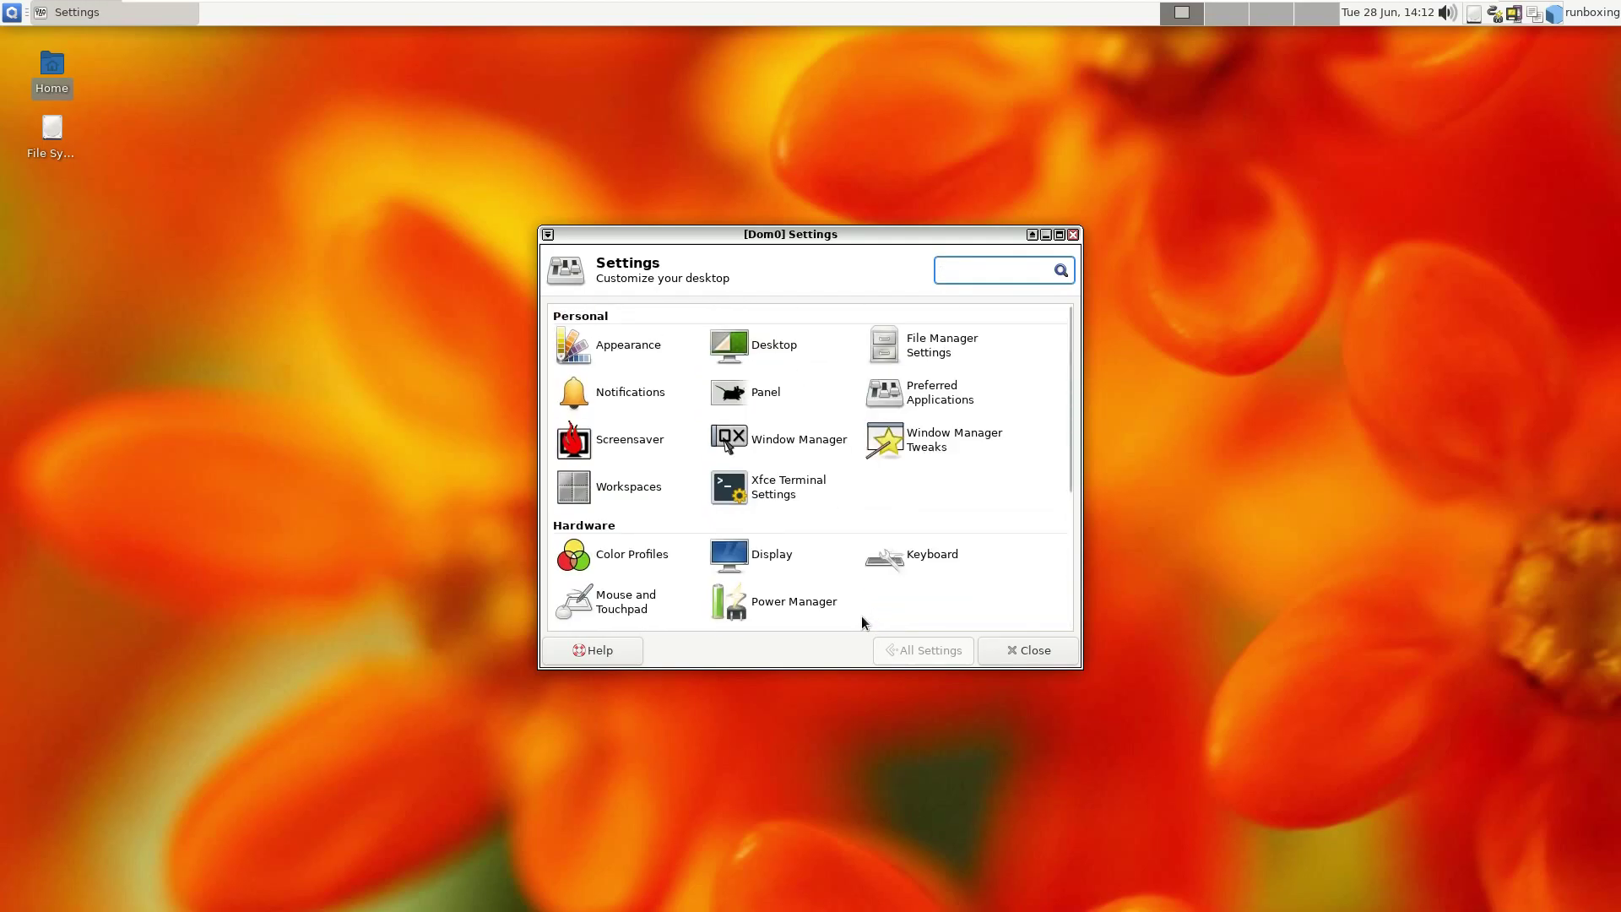
left_click(1073, 235)
Open File Manager Settings, review the Side Pane, Behavior and Advanced preferences, and close the window.
left_click(12, 13)
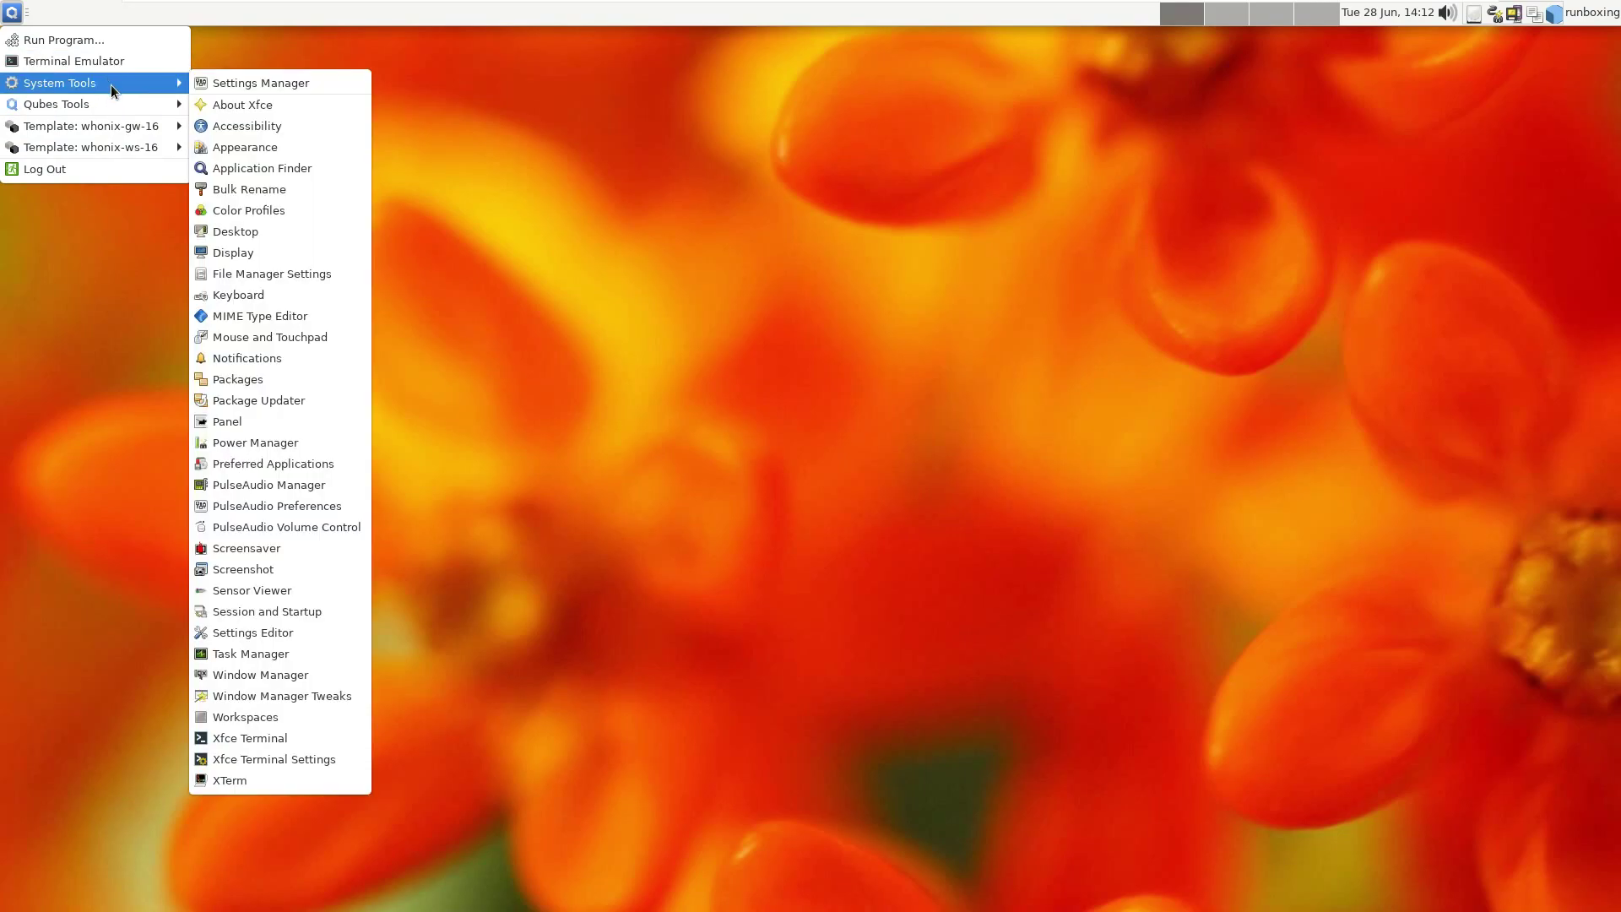
left_click(306, 273)
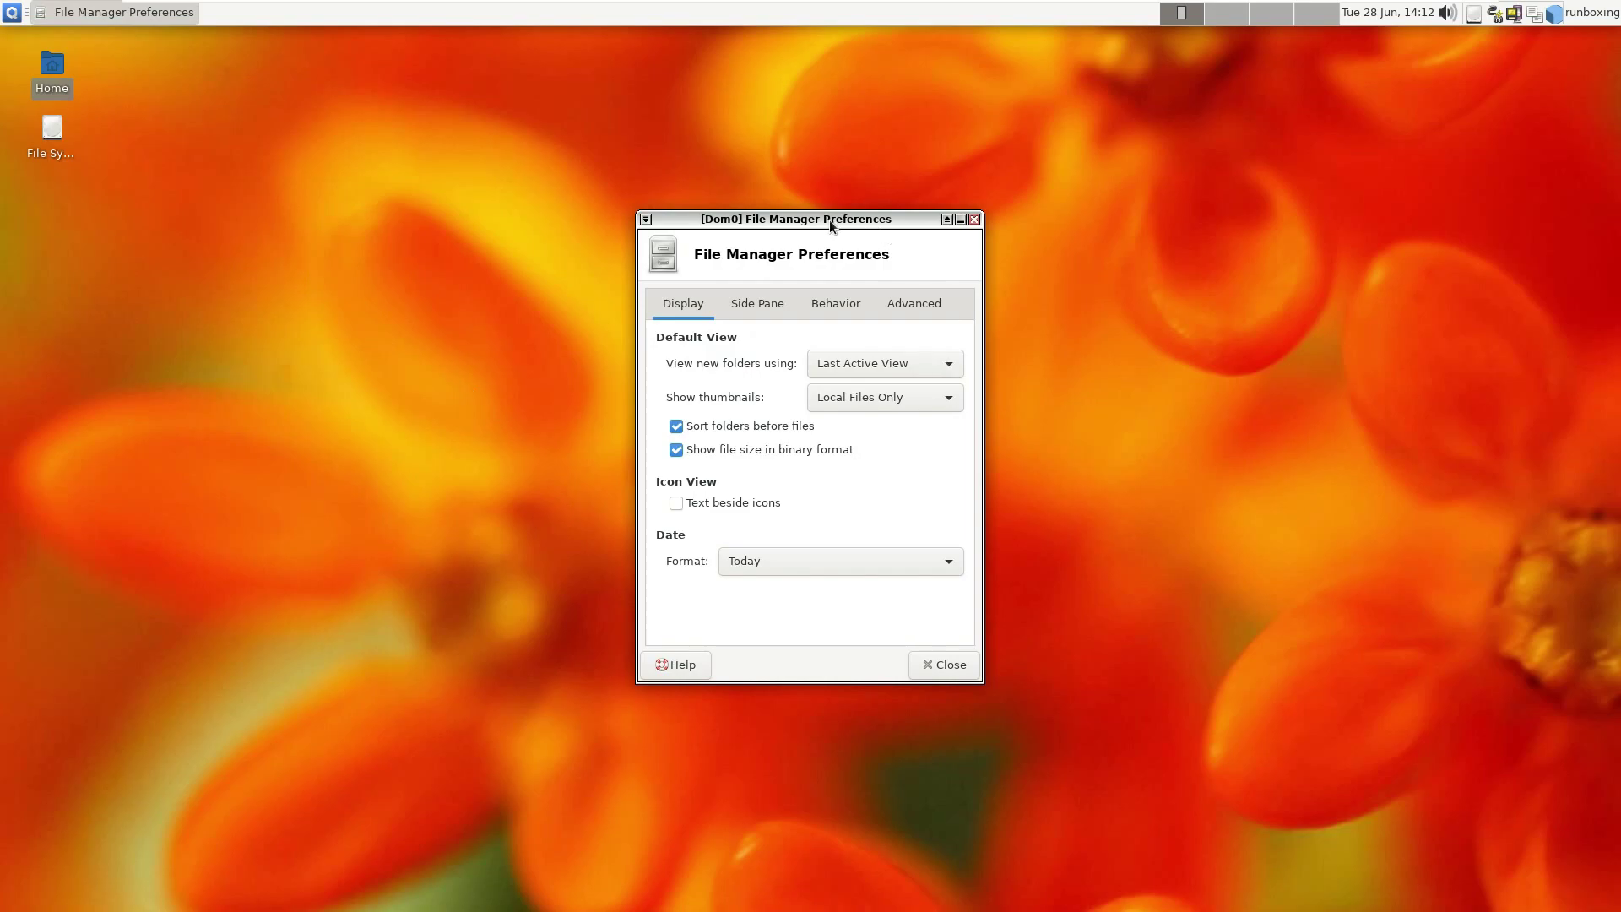
left_click(736, 308)
left_click(836, 307)
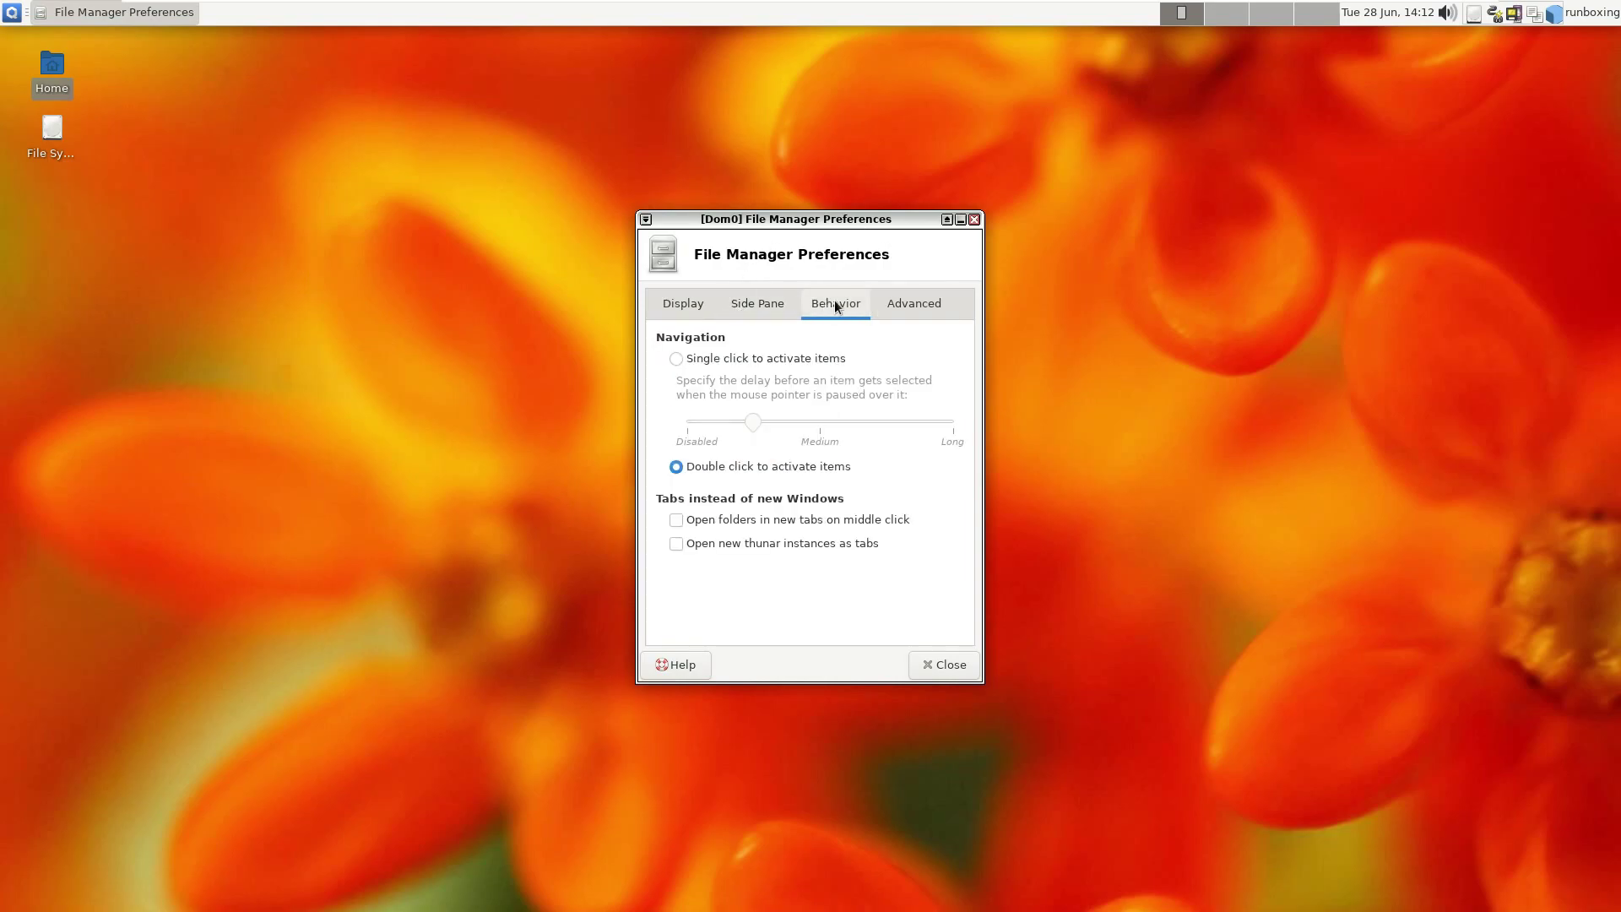
left_click(915, 305)
left_click(954, 666)
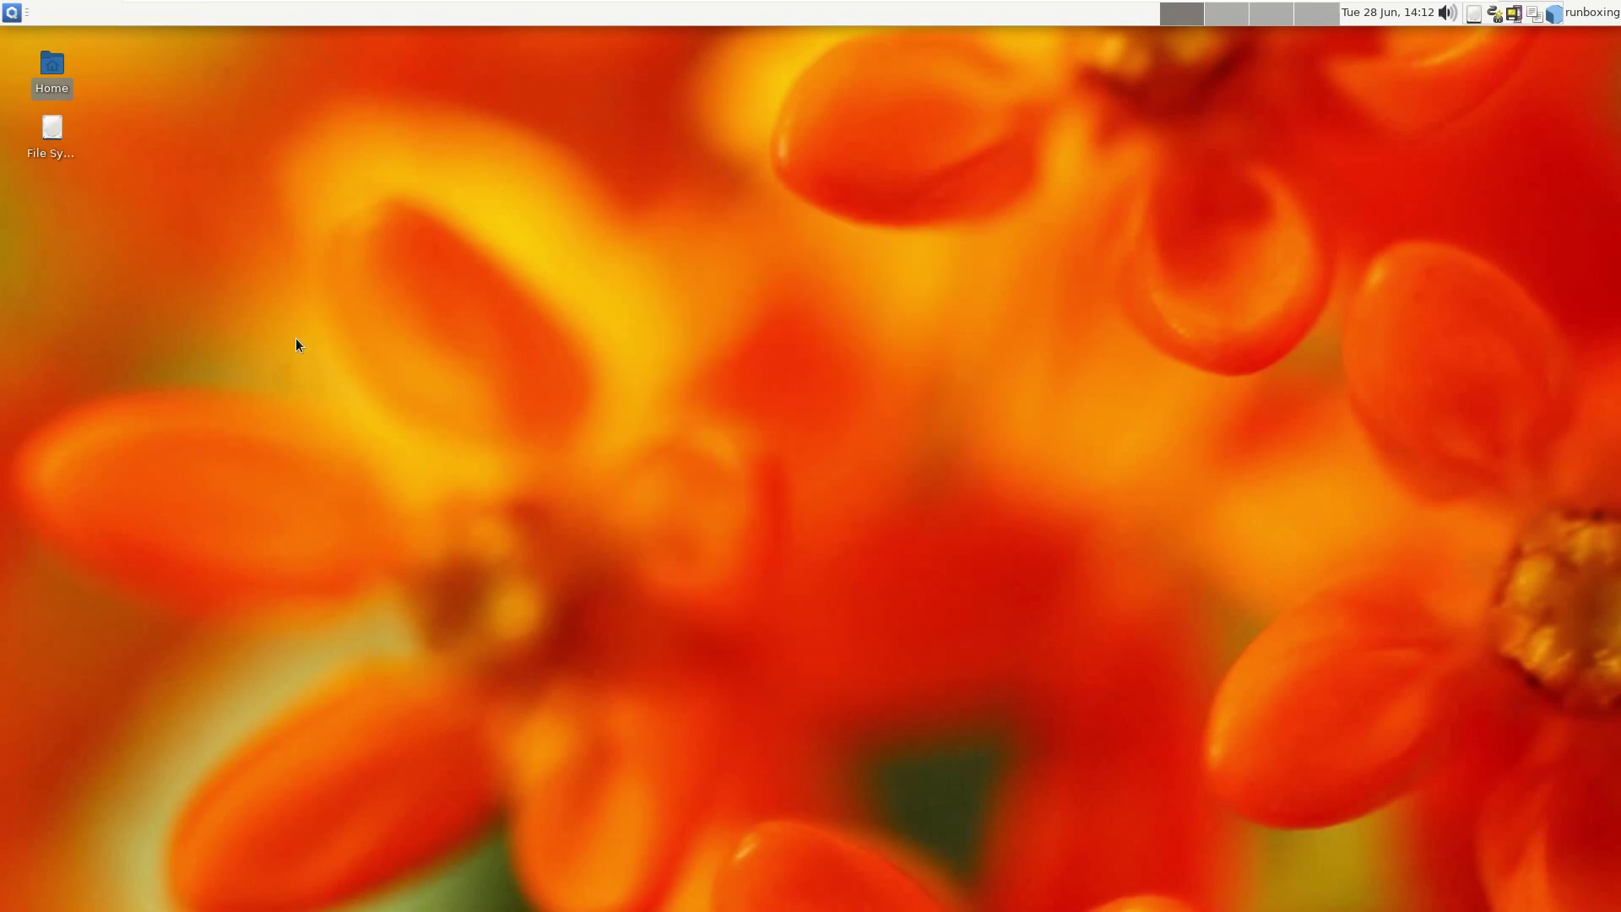
Browse the Qubes Tools entries and open the Qube Settings of the whonix-gw-16 template.
left_click(11, 13)
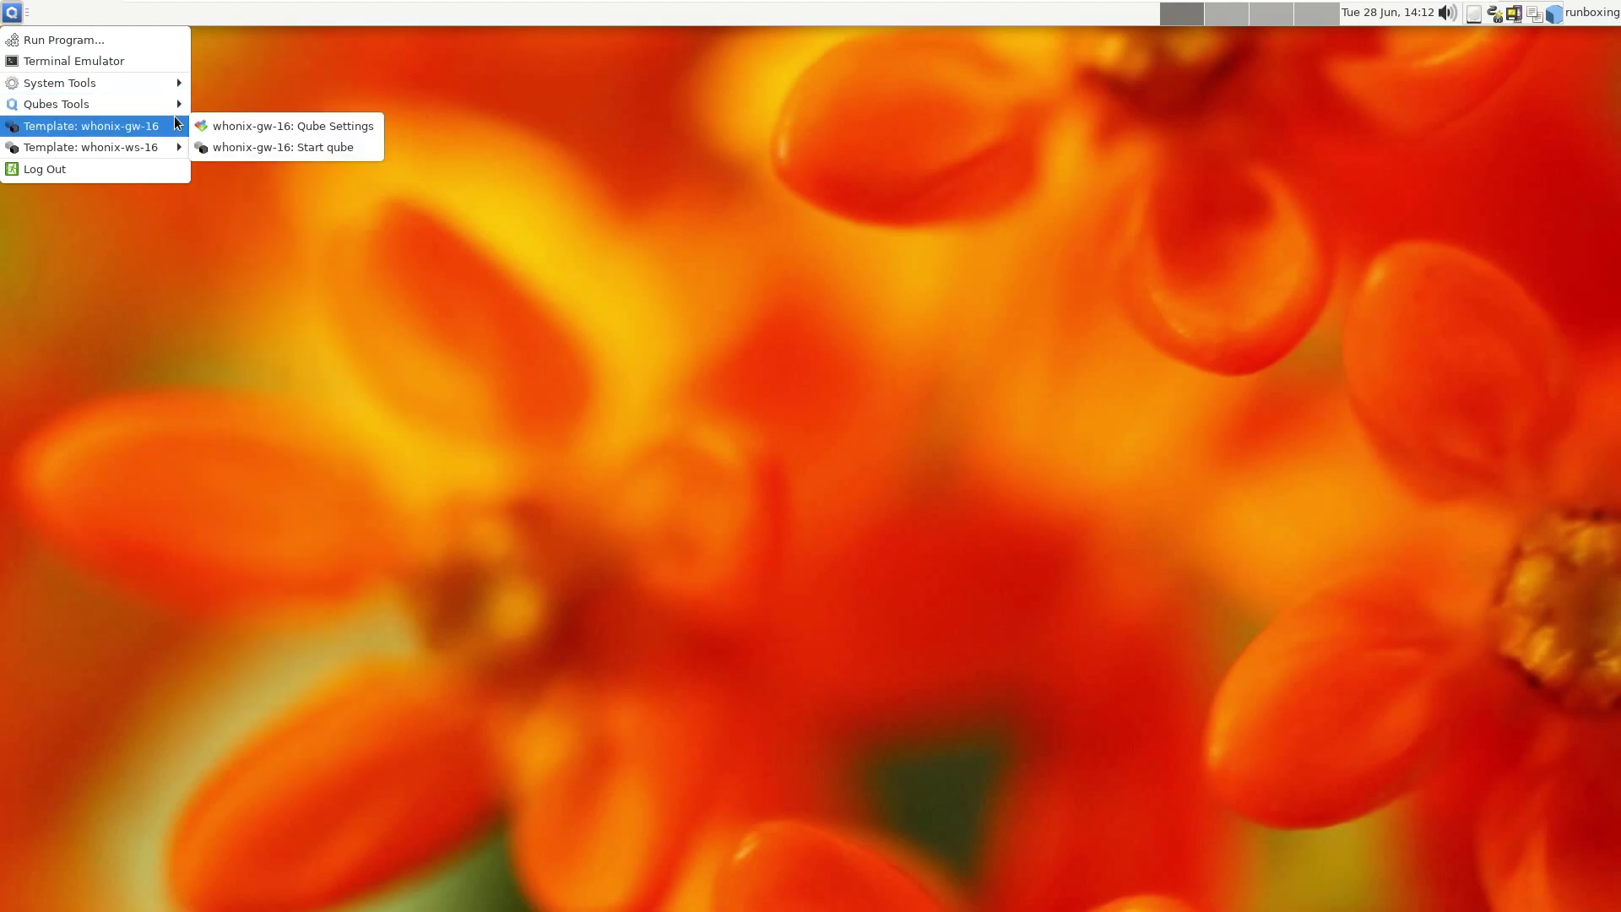
mouse_move(174, 103)
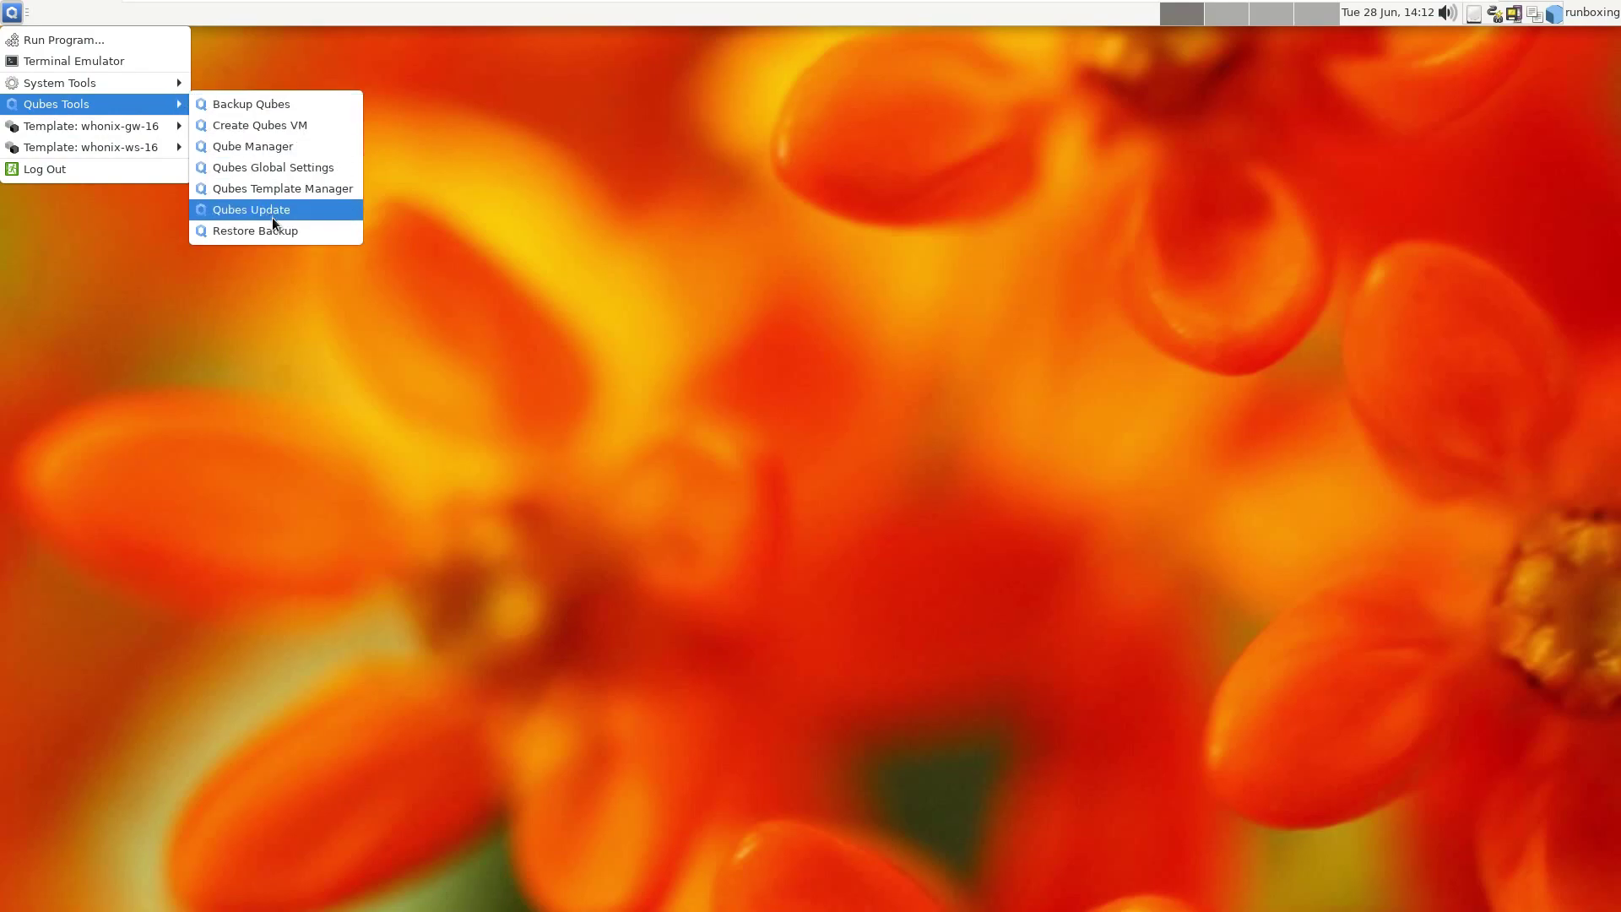
mouse_move(166, 133)
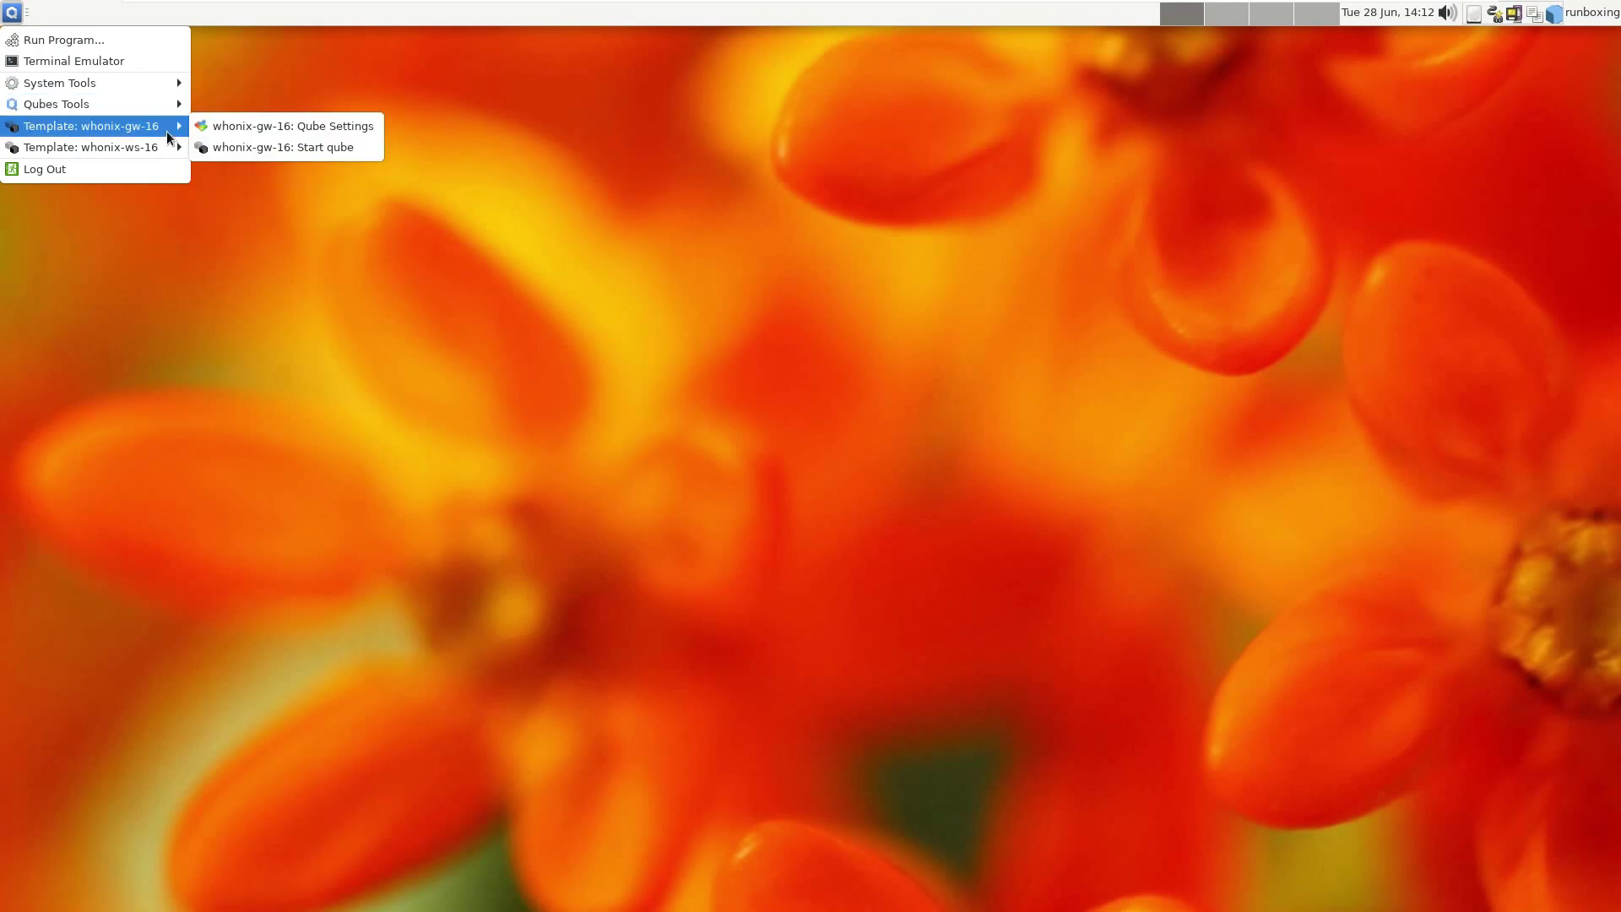
left_click(262, 149)
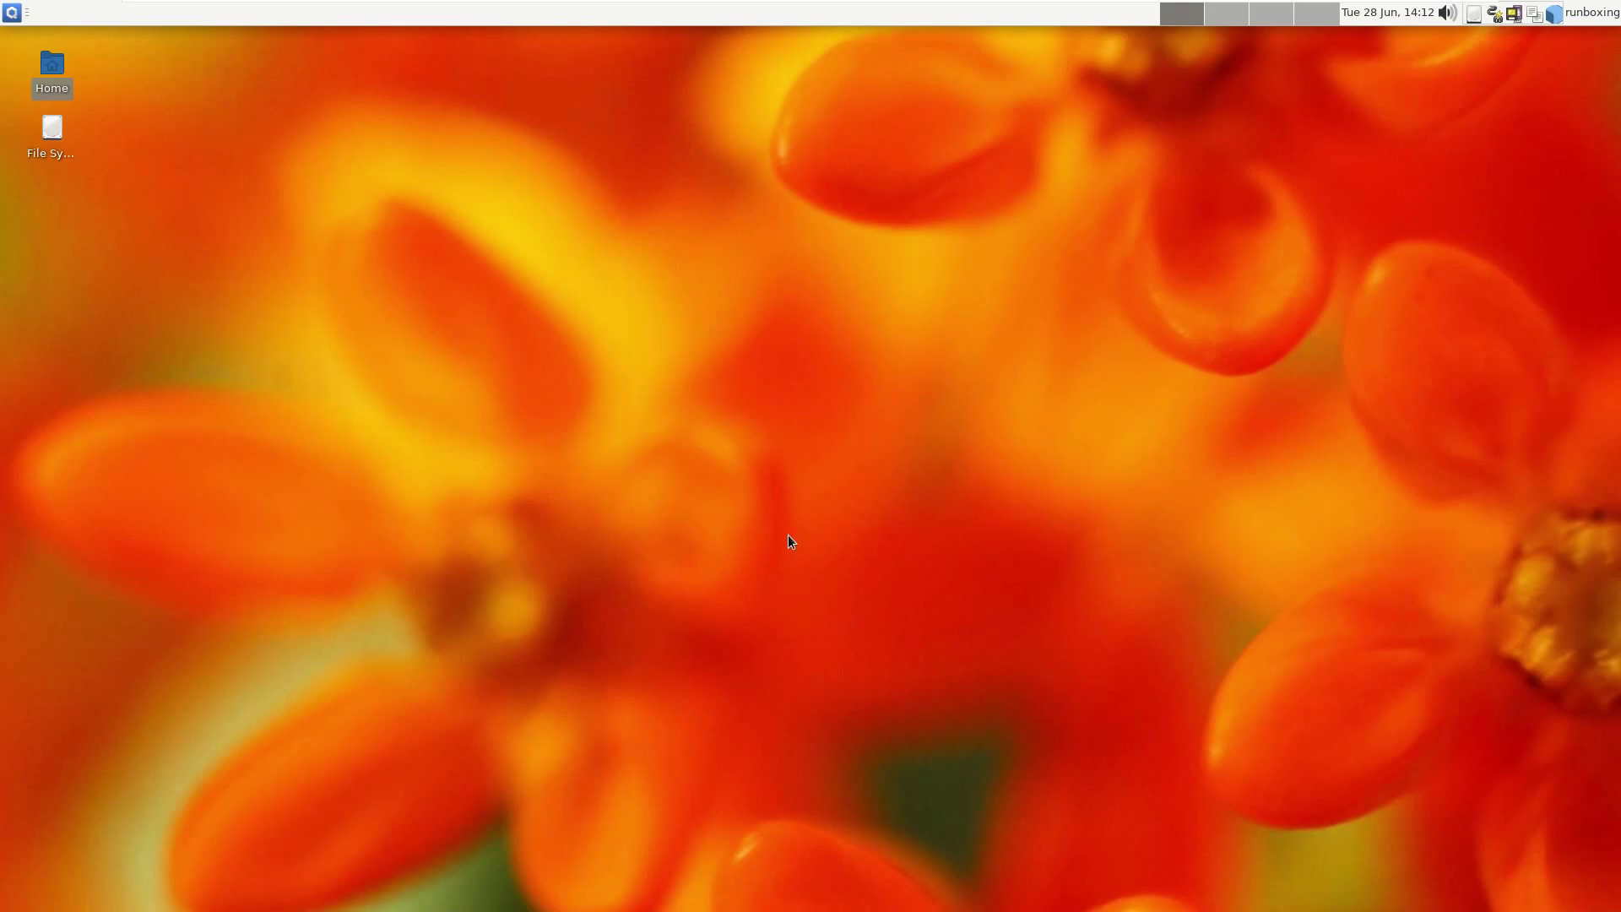
left_click(11, 12)
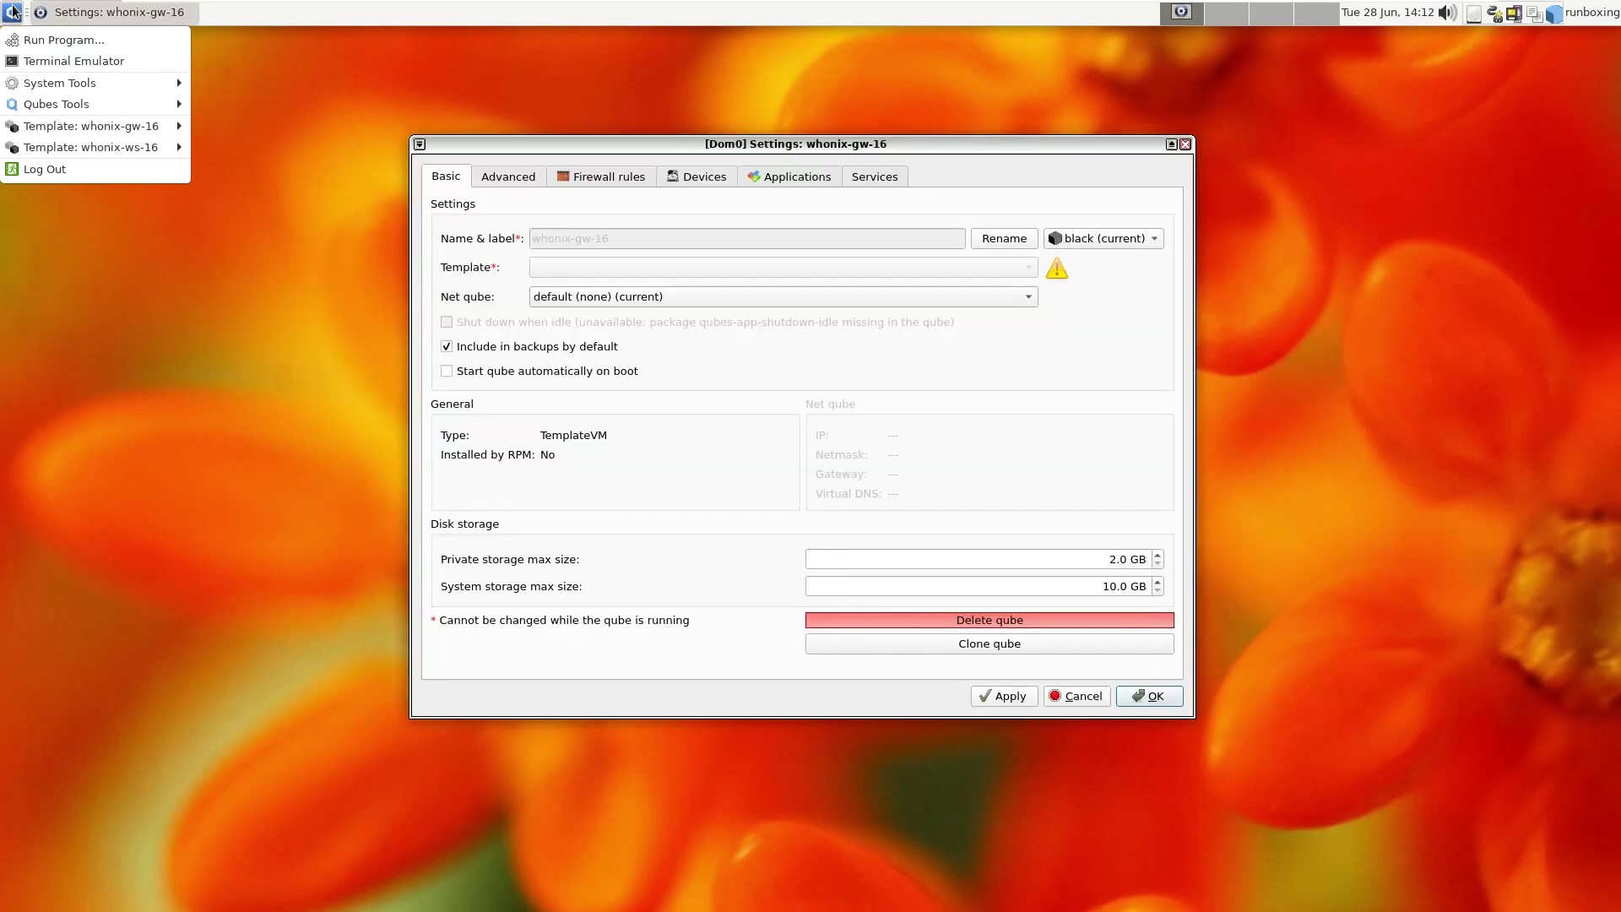
Review the Advanced, Firewall rules, Devices, Applications and Services settings of whonix-gw-16.
left_click(510, 181)
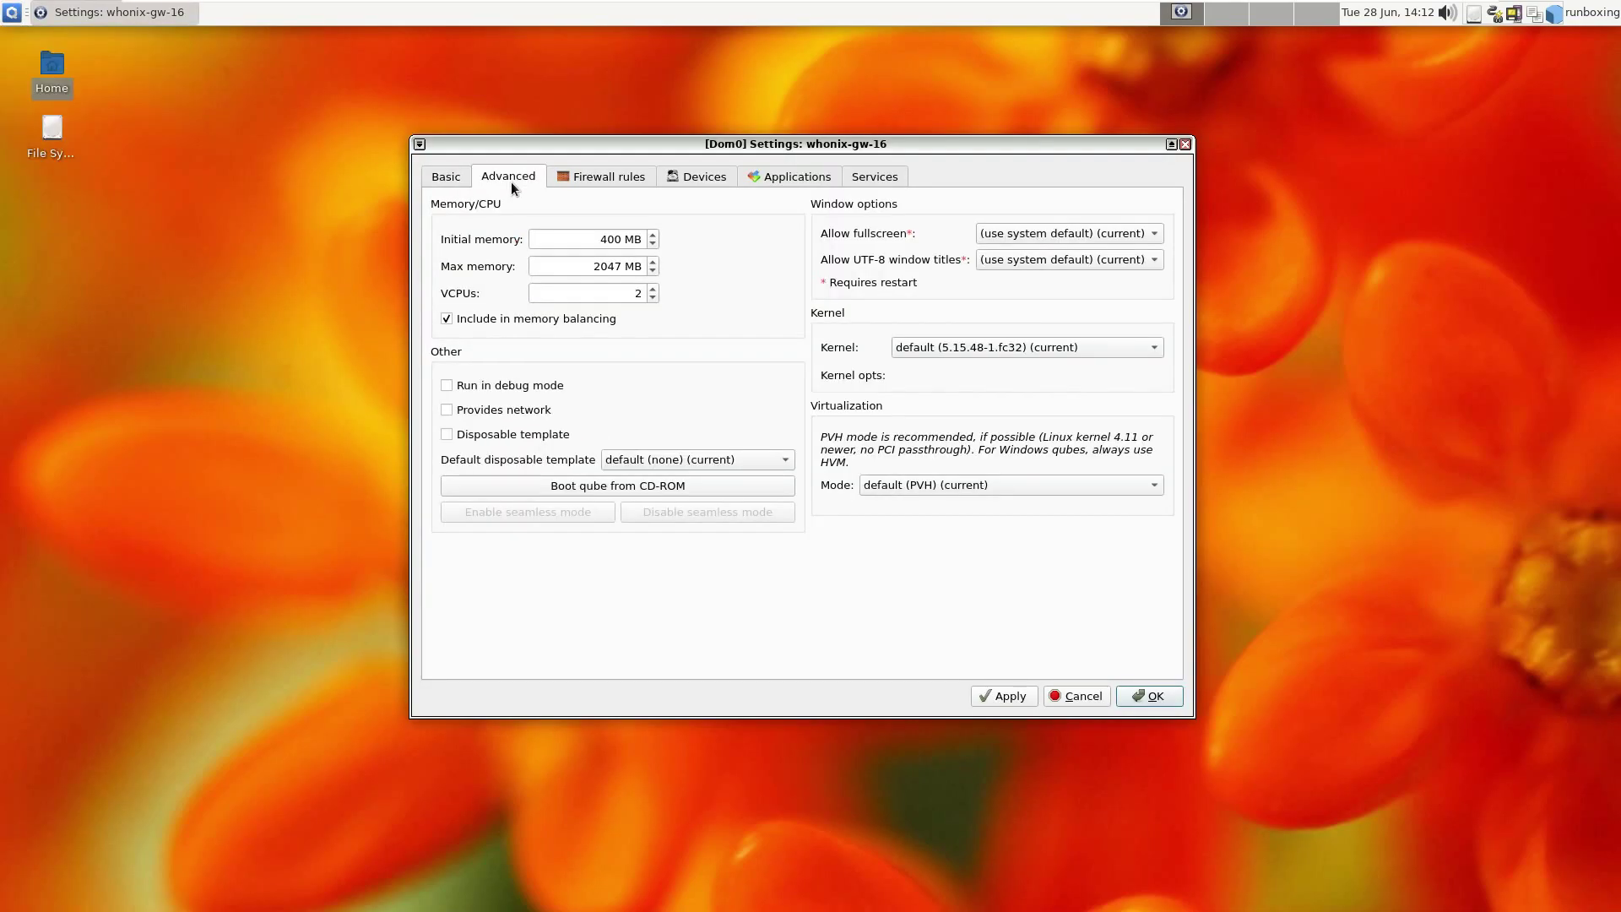
left_click(602, 179)
left_click(683, 184)
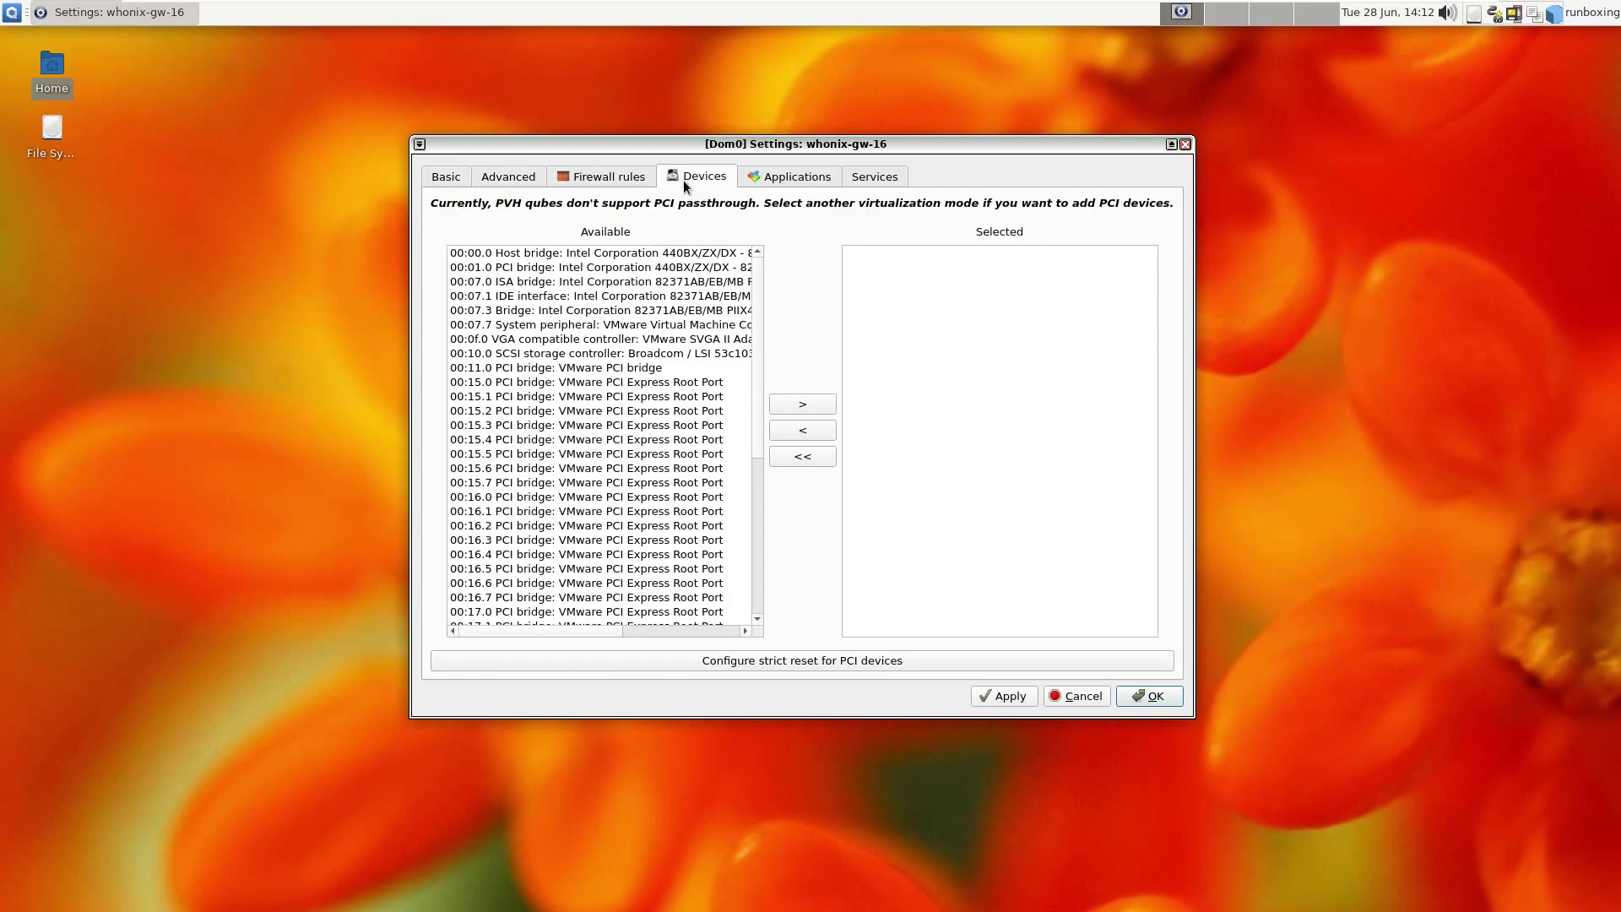
left_click(795, 187)
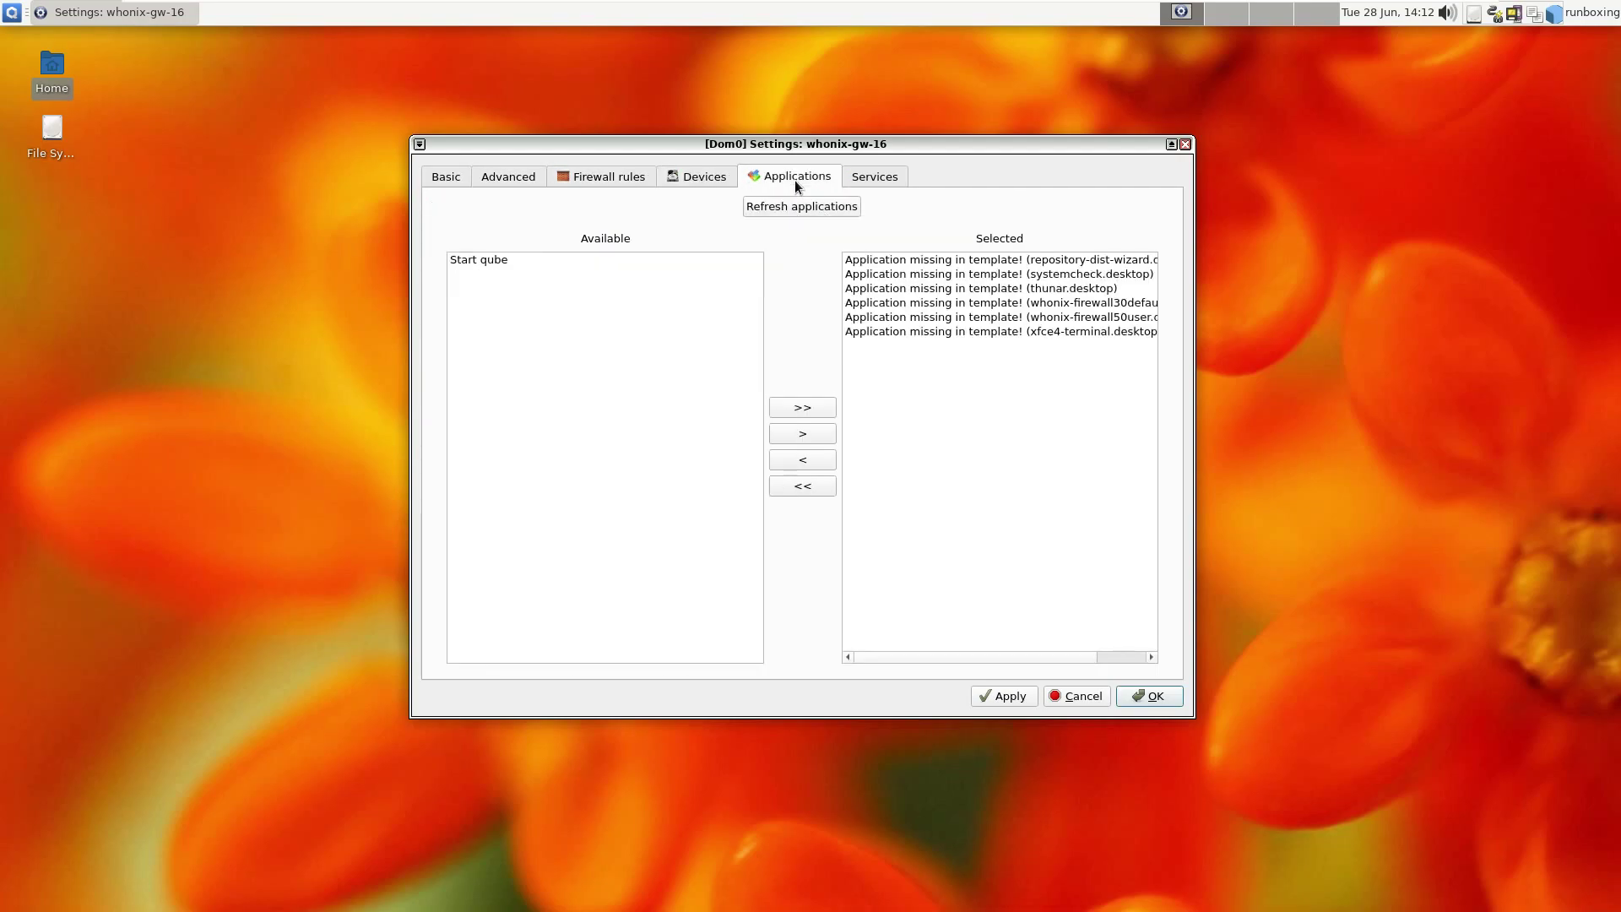
left_click(882, 187)
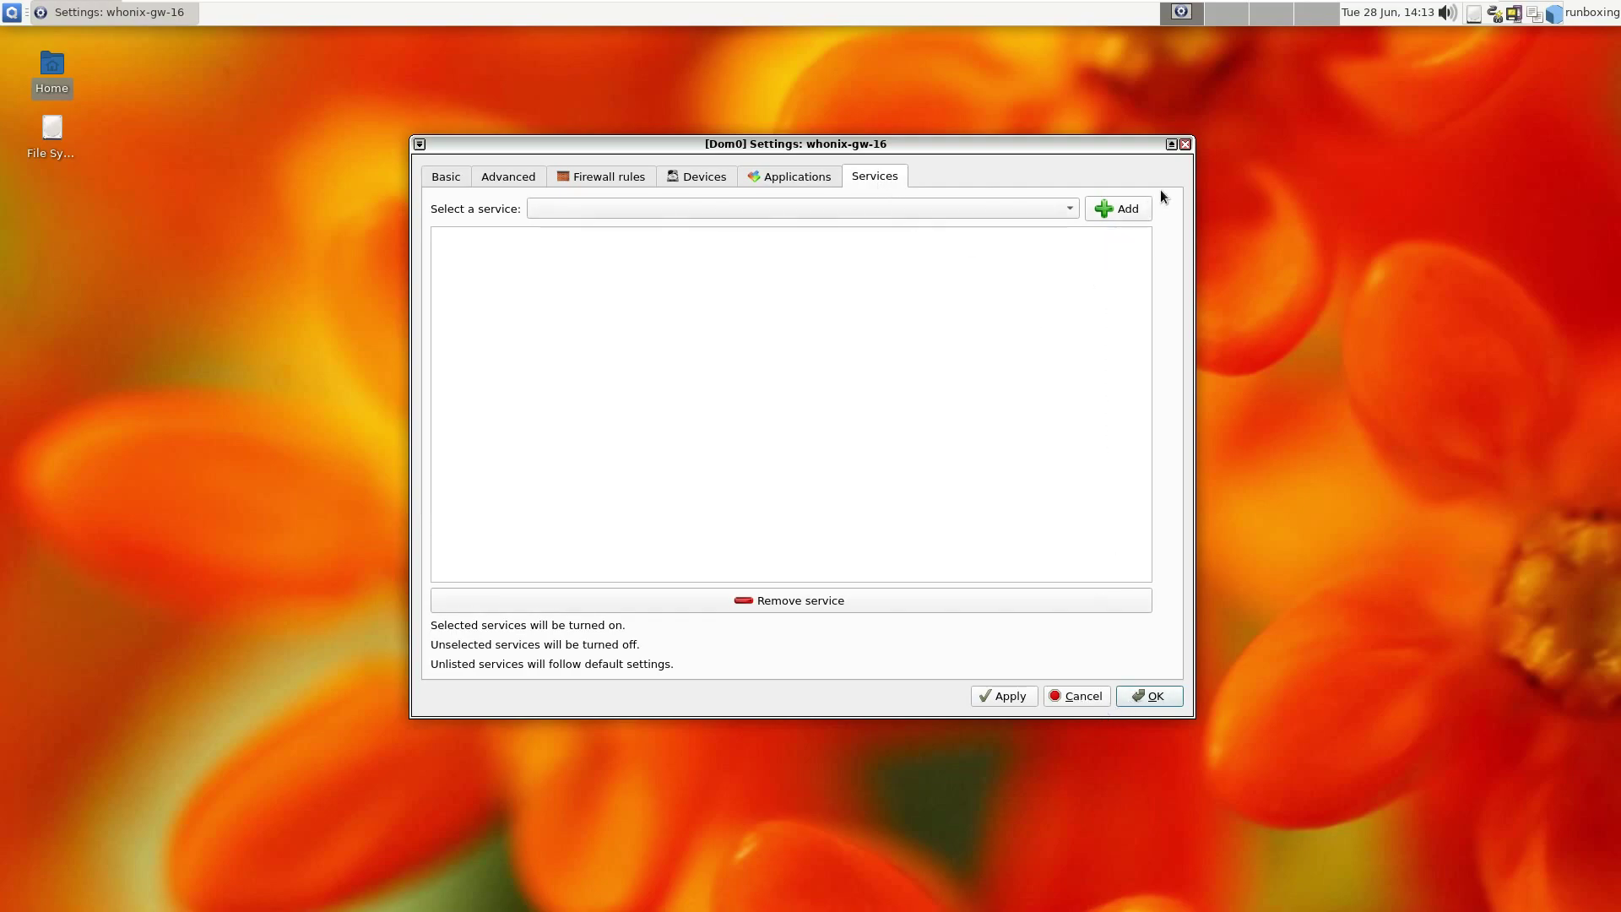
Close the whonix-gw-16 settings and change the desktop appearance style to Arc-Darker.
left_click(1186, 144)
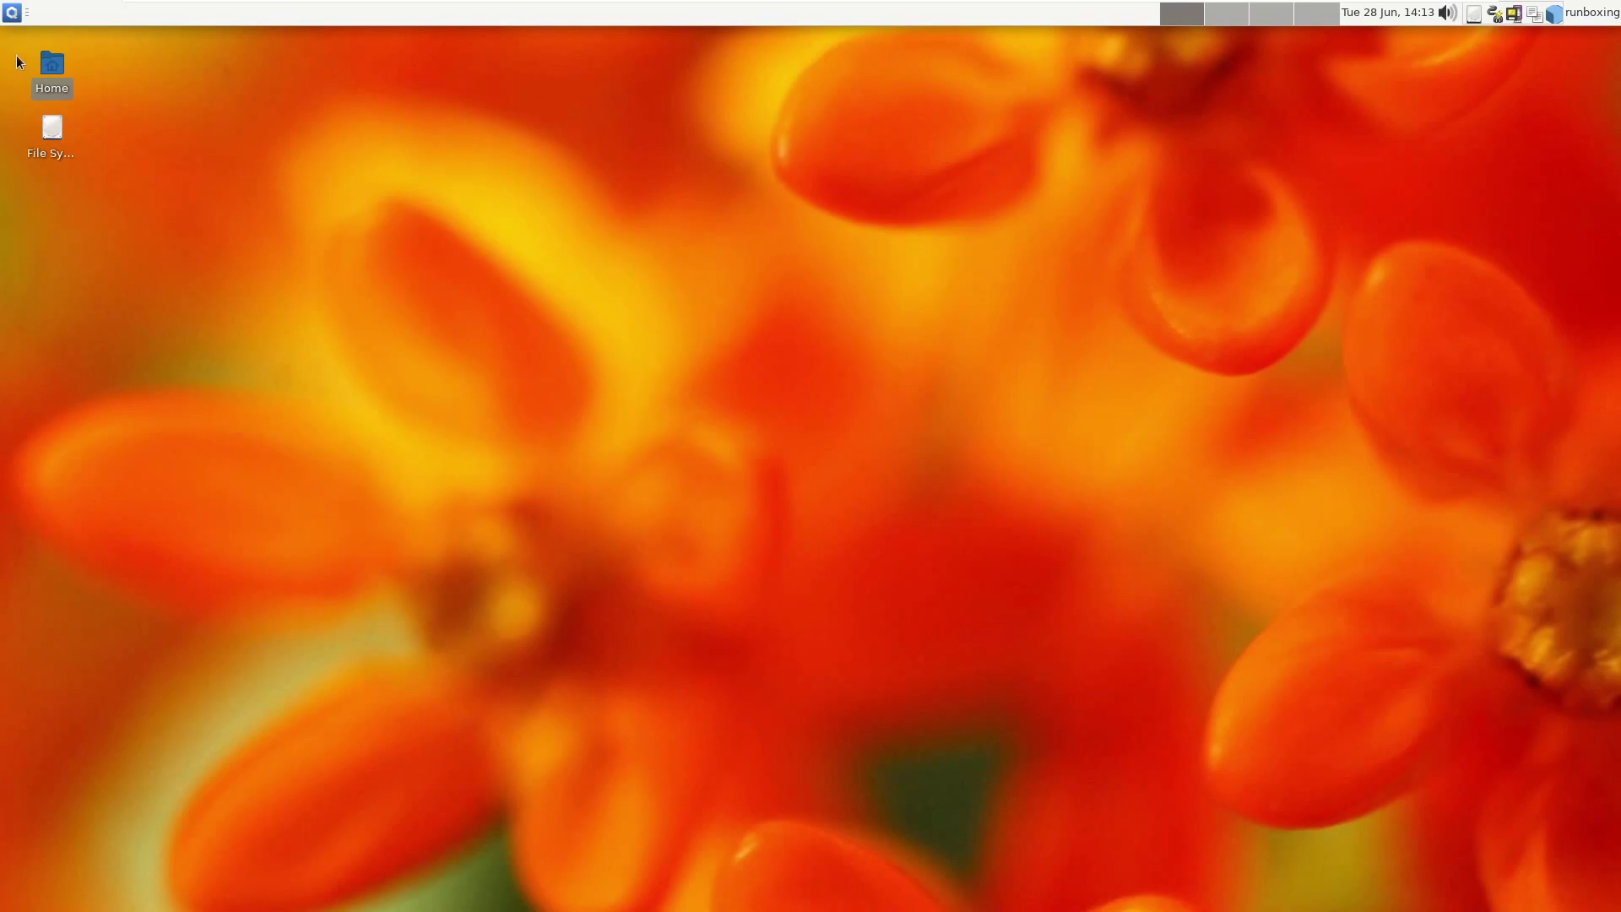
left_click(11, 13)
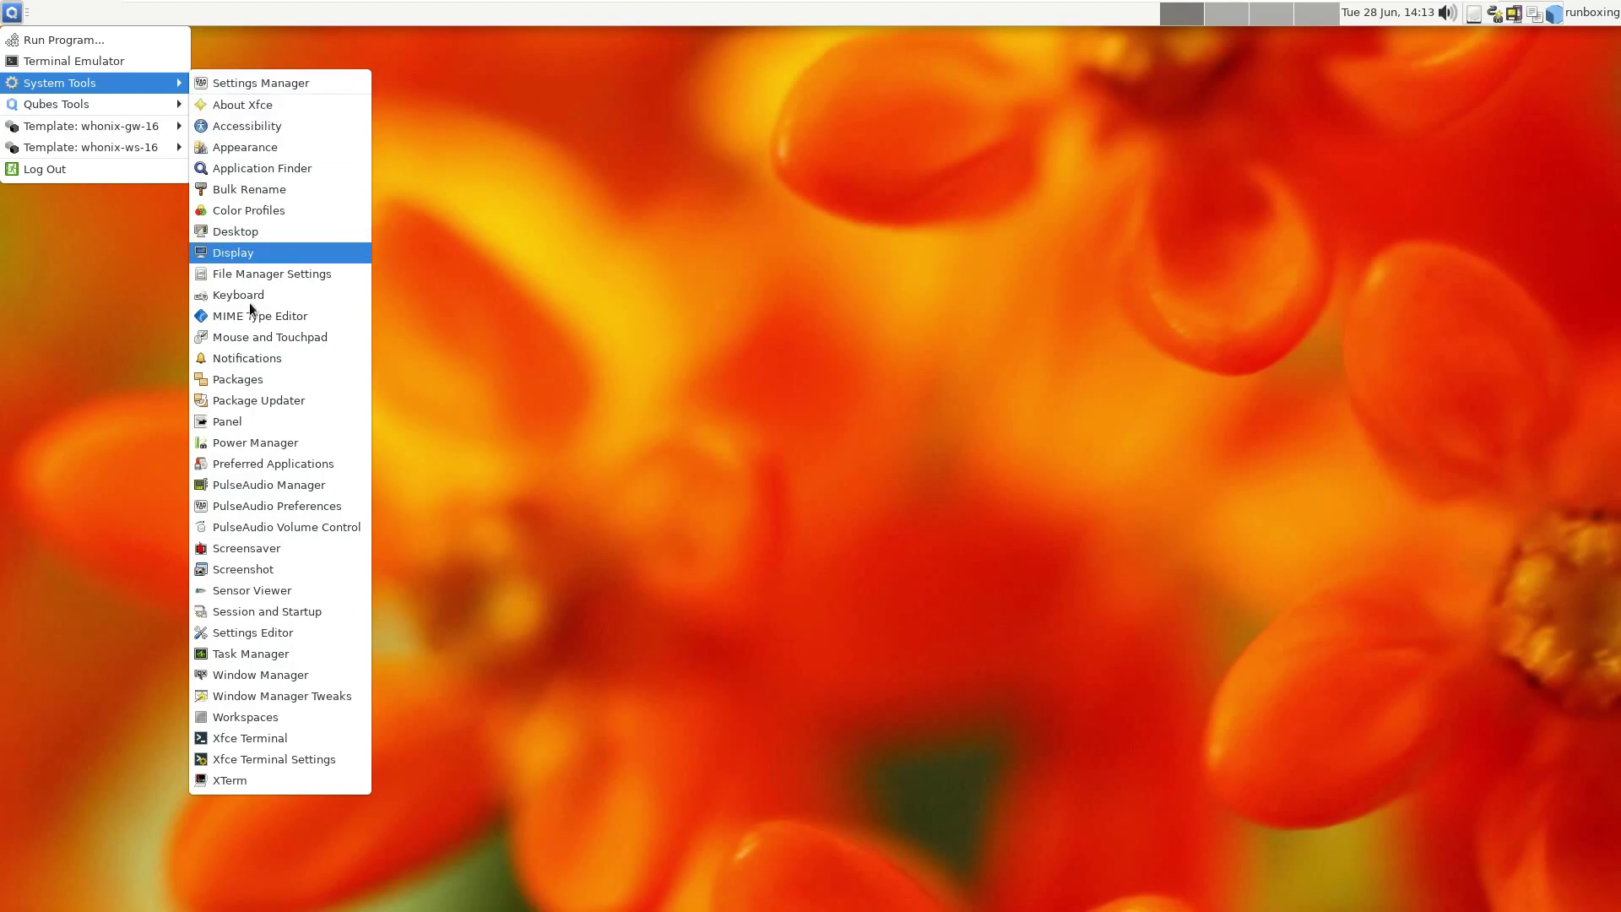
left_click(279, 155)
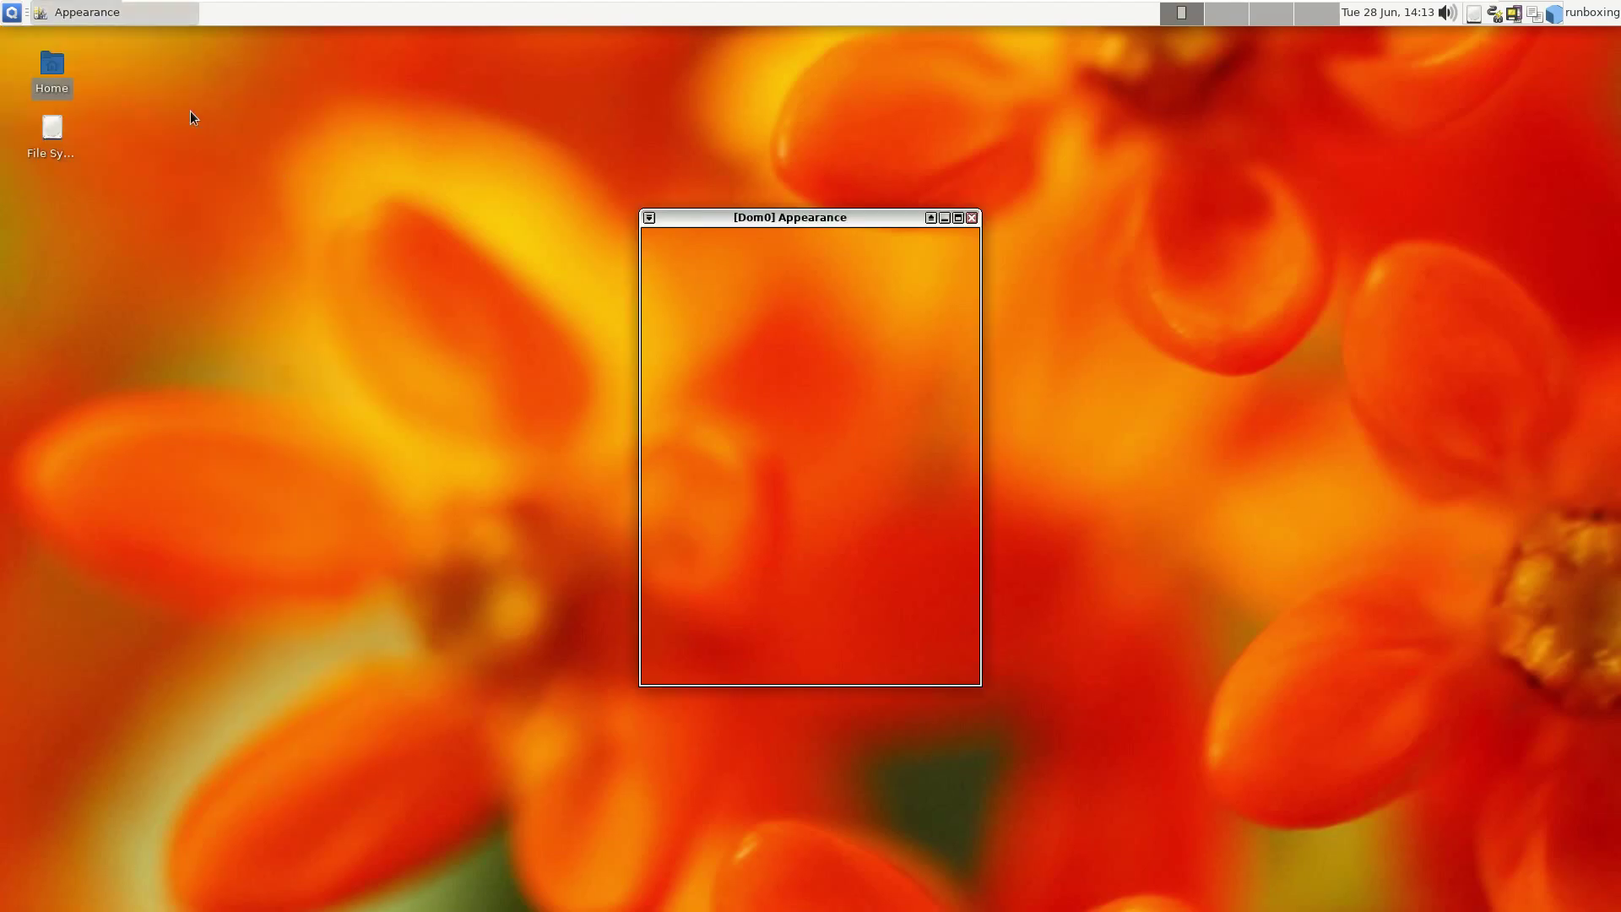
scroll(777, 442, "down", 1)
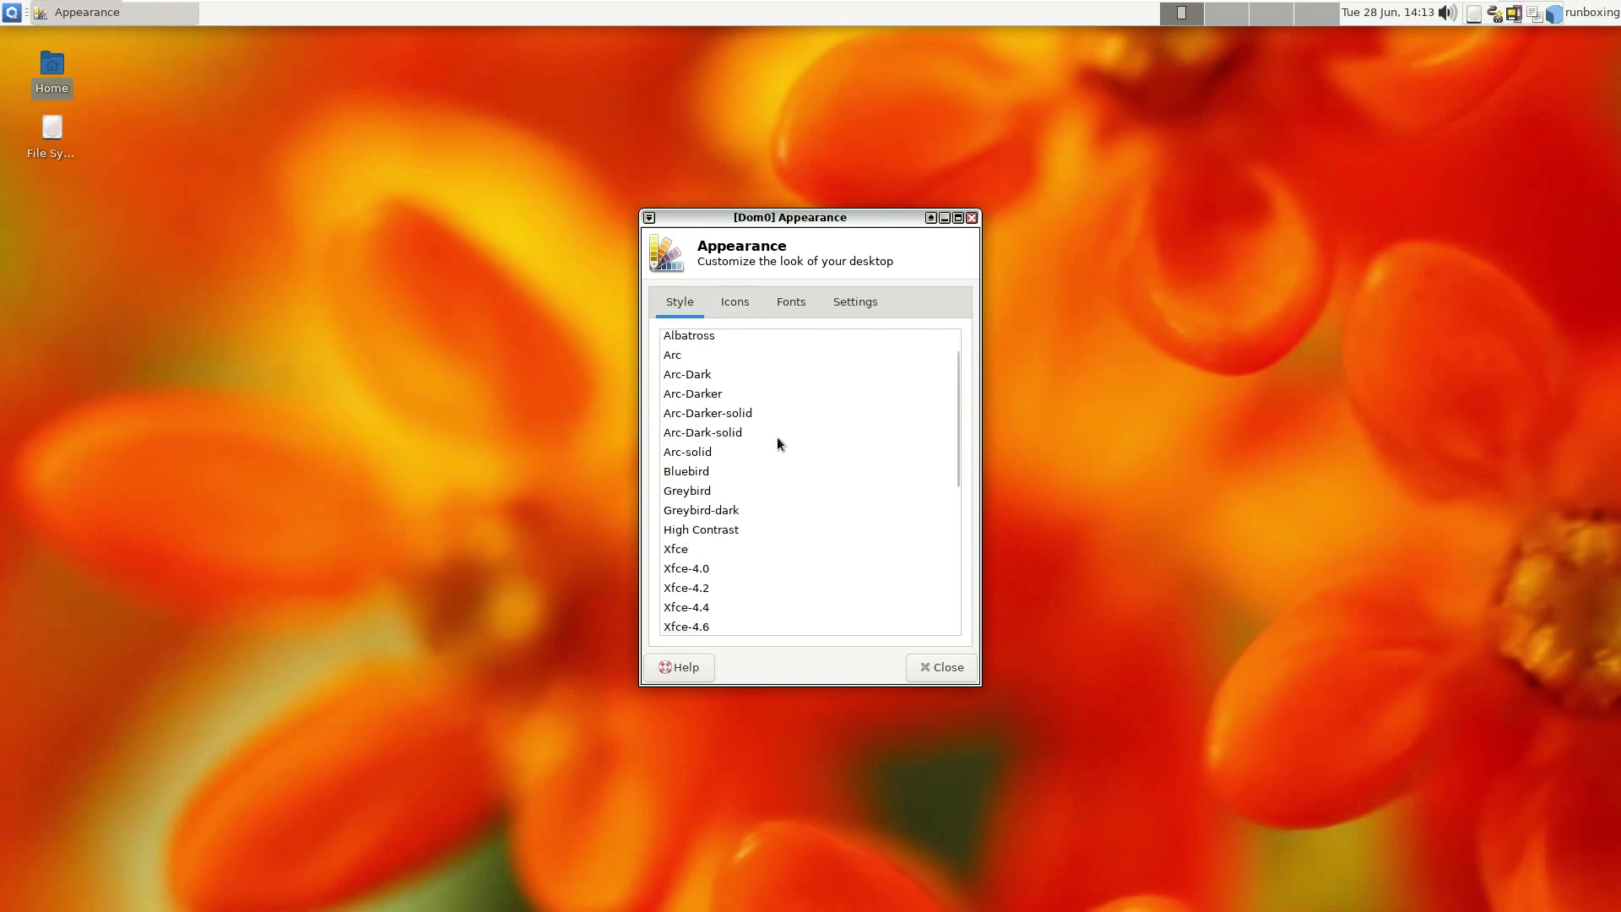
left_click(719, 393)
left_click(946, 670)
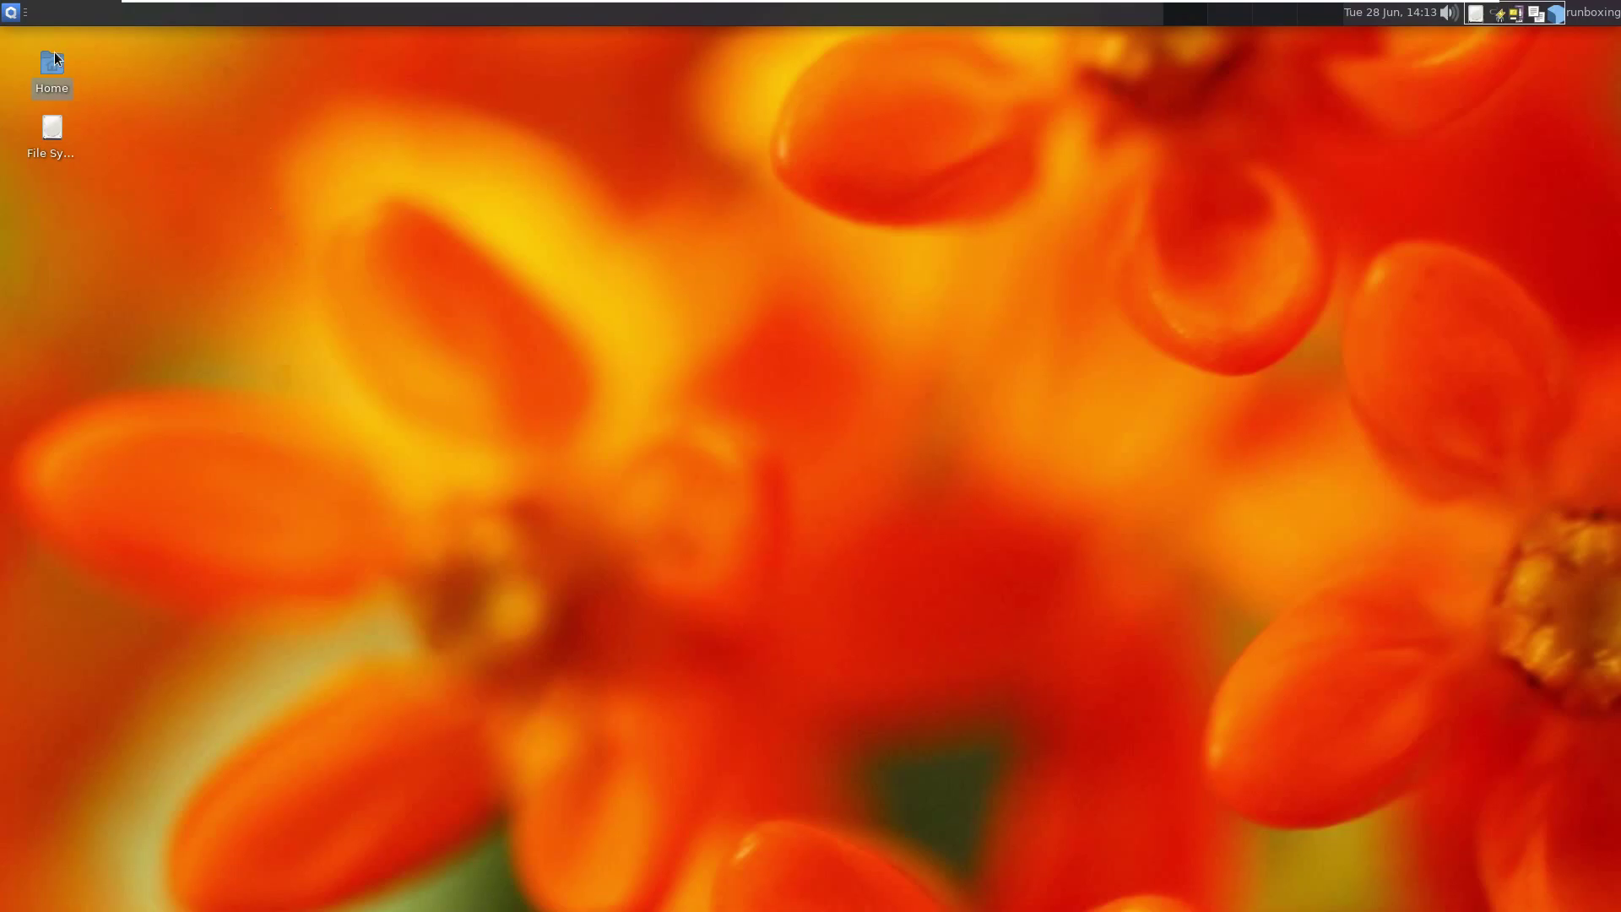
Browse the System Tools and Qubes Tools entries and open Qubes Global Settings.
left_click(16, 14)
scroll(83, 179, "down", 2)
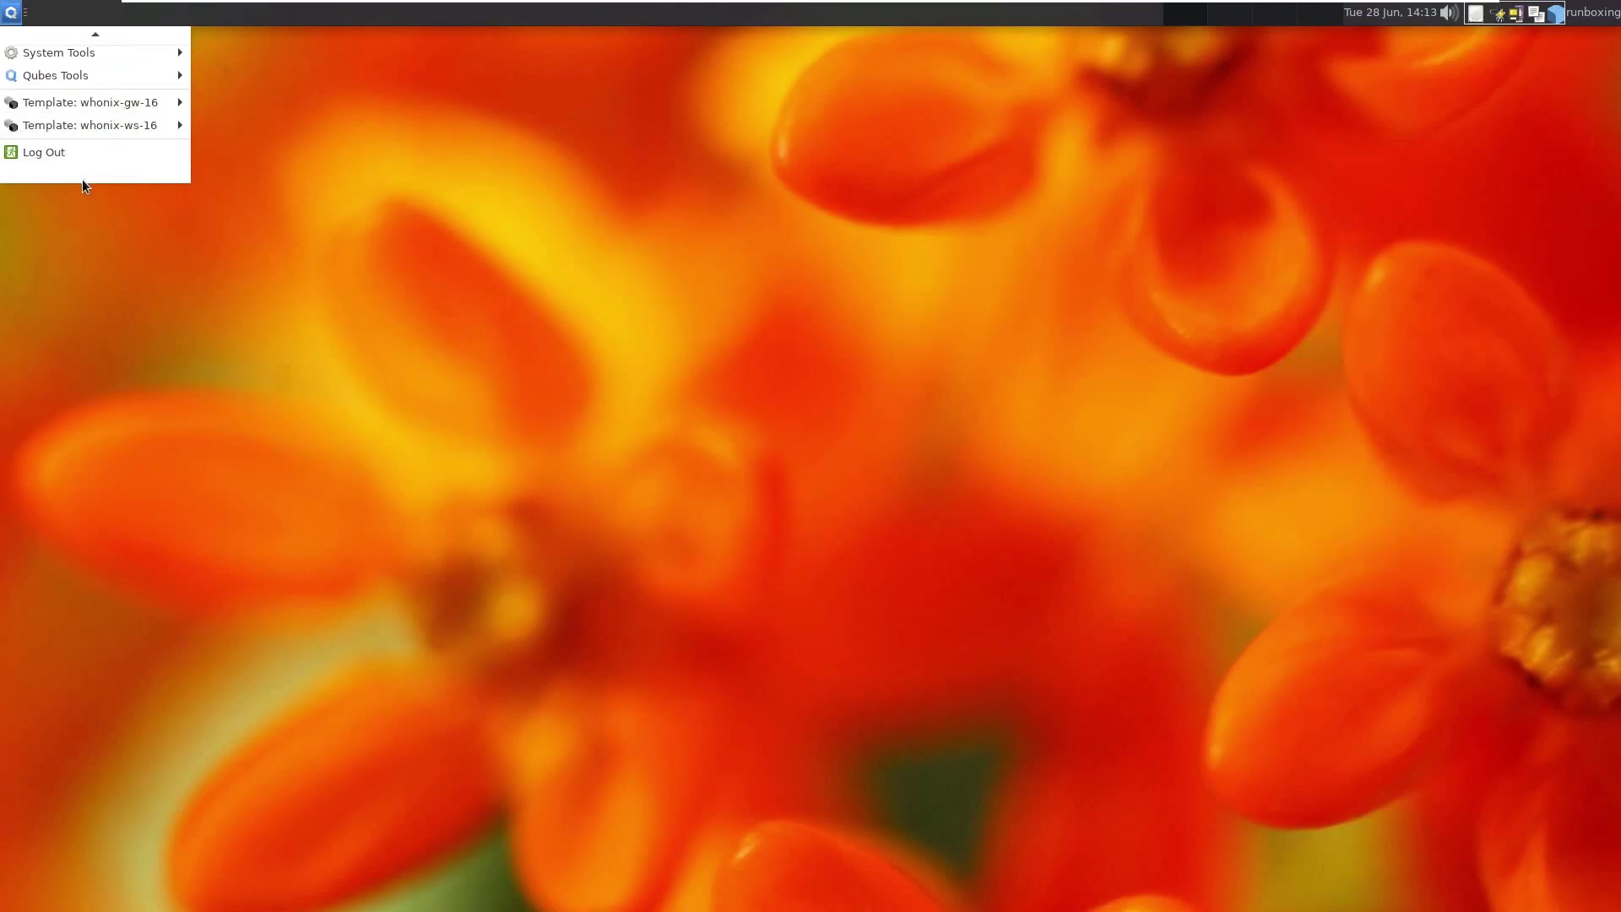
scroll(97, 39, "up", 2)
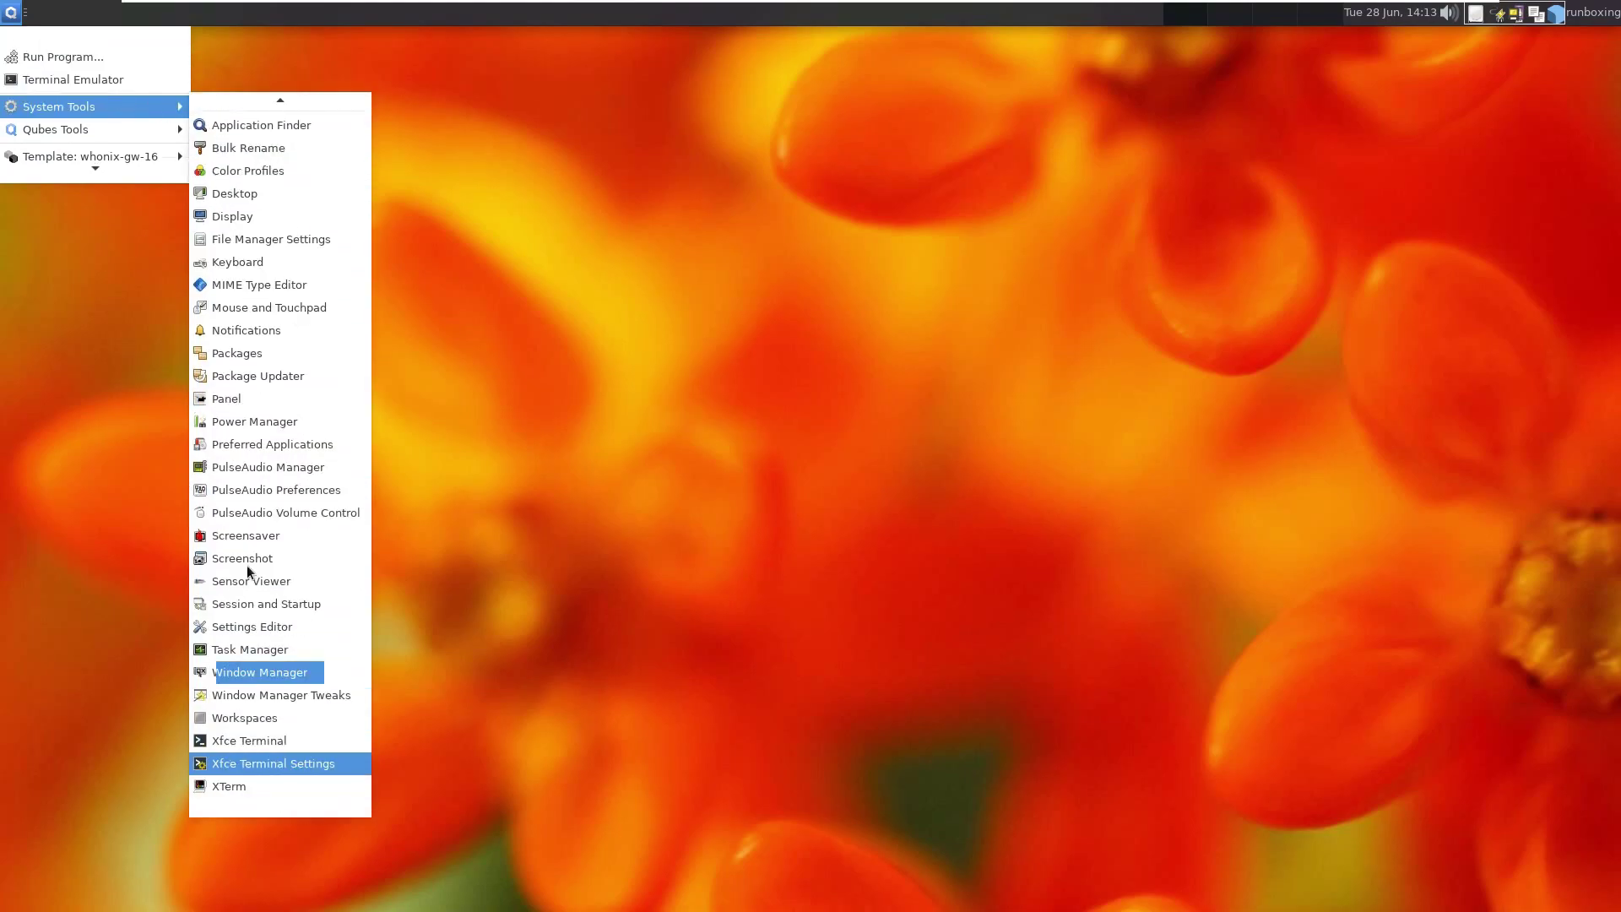
mouse_move(173, 132)
scroll(239, 141, "down", 1)
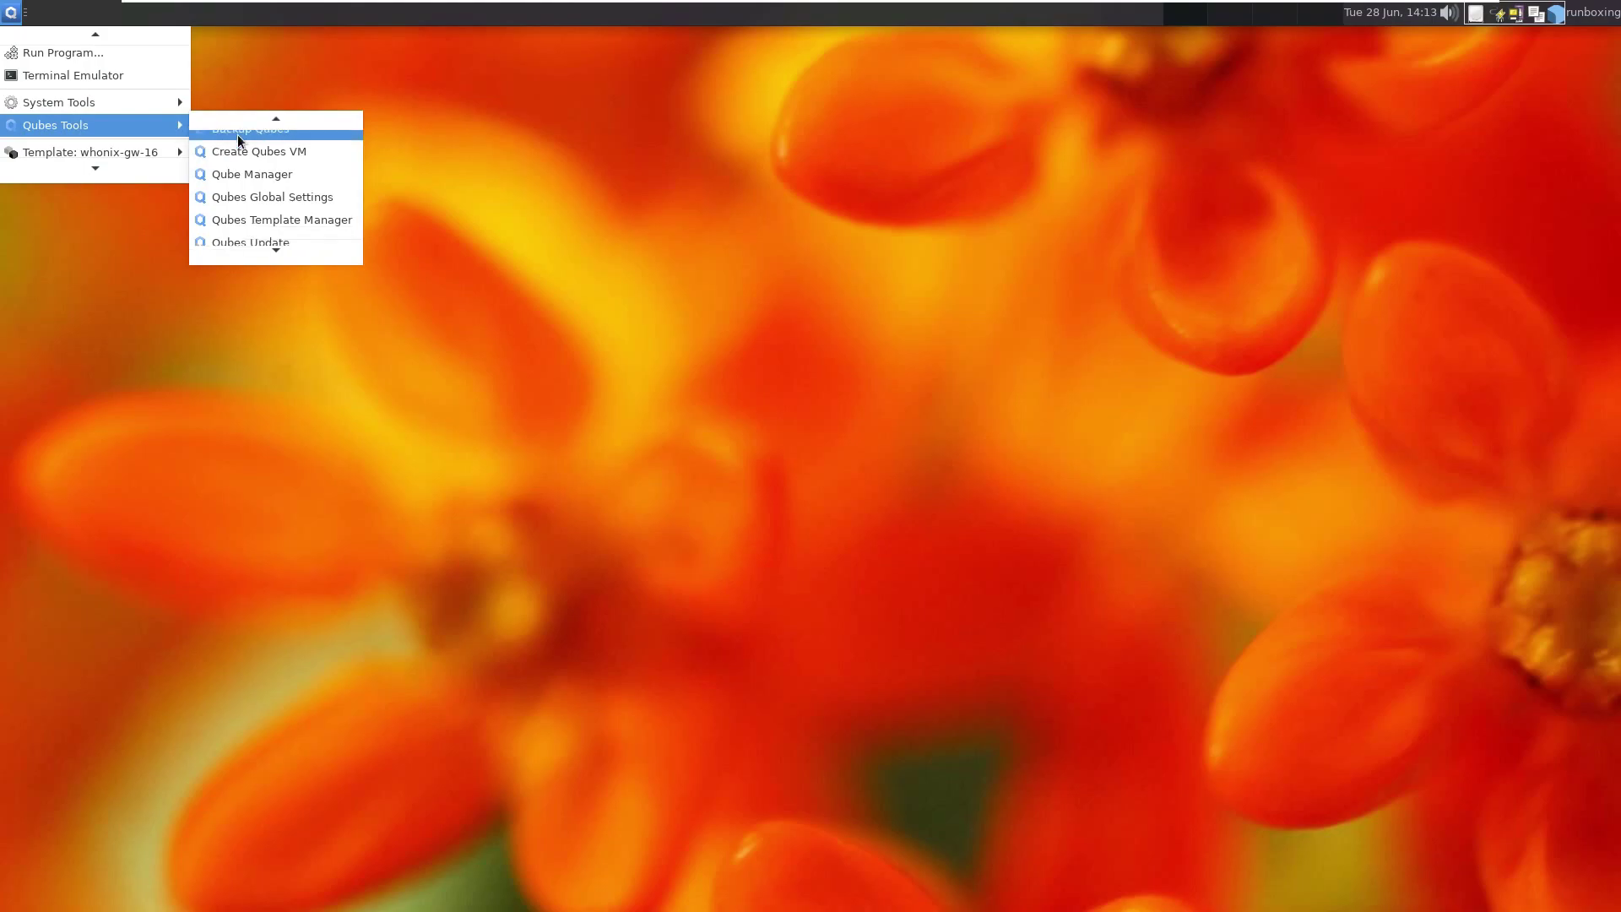
scroll(240, 143, "down", 2)
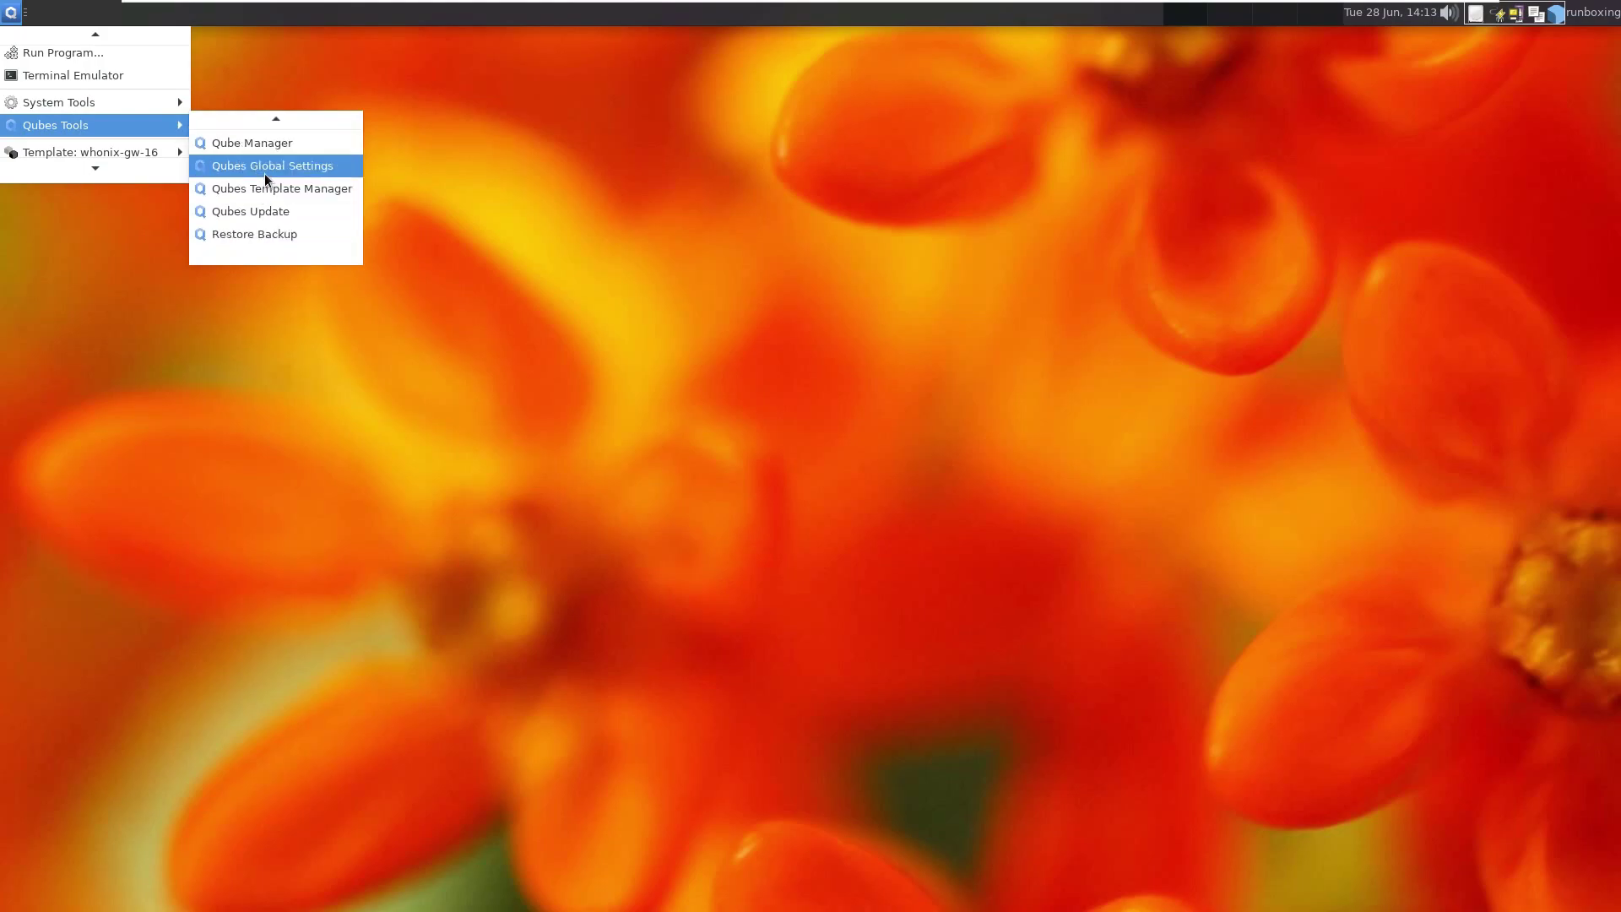
left_click(265, 167)
Open the Qube Manager over Global Settings, view its Qubes OS About information, and close the manager.
left_click(14, 19)
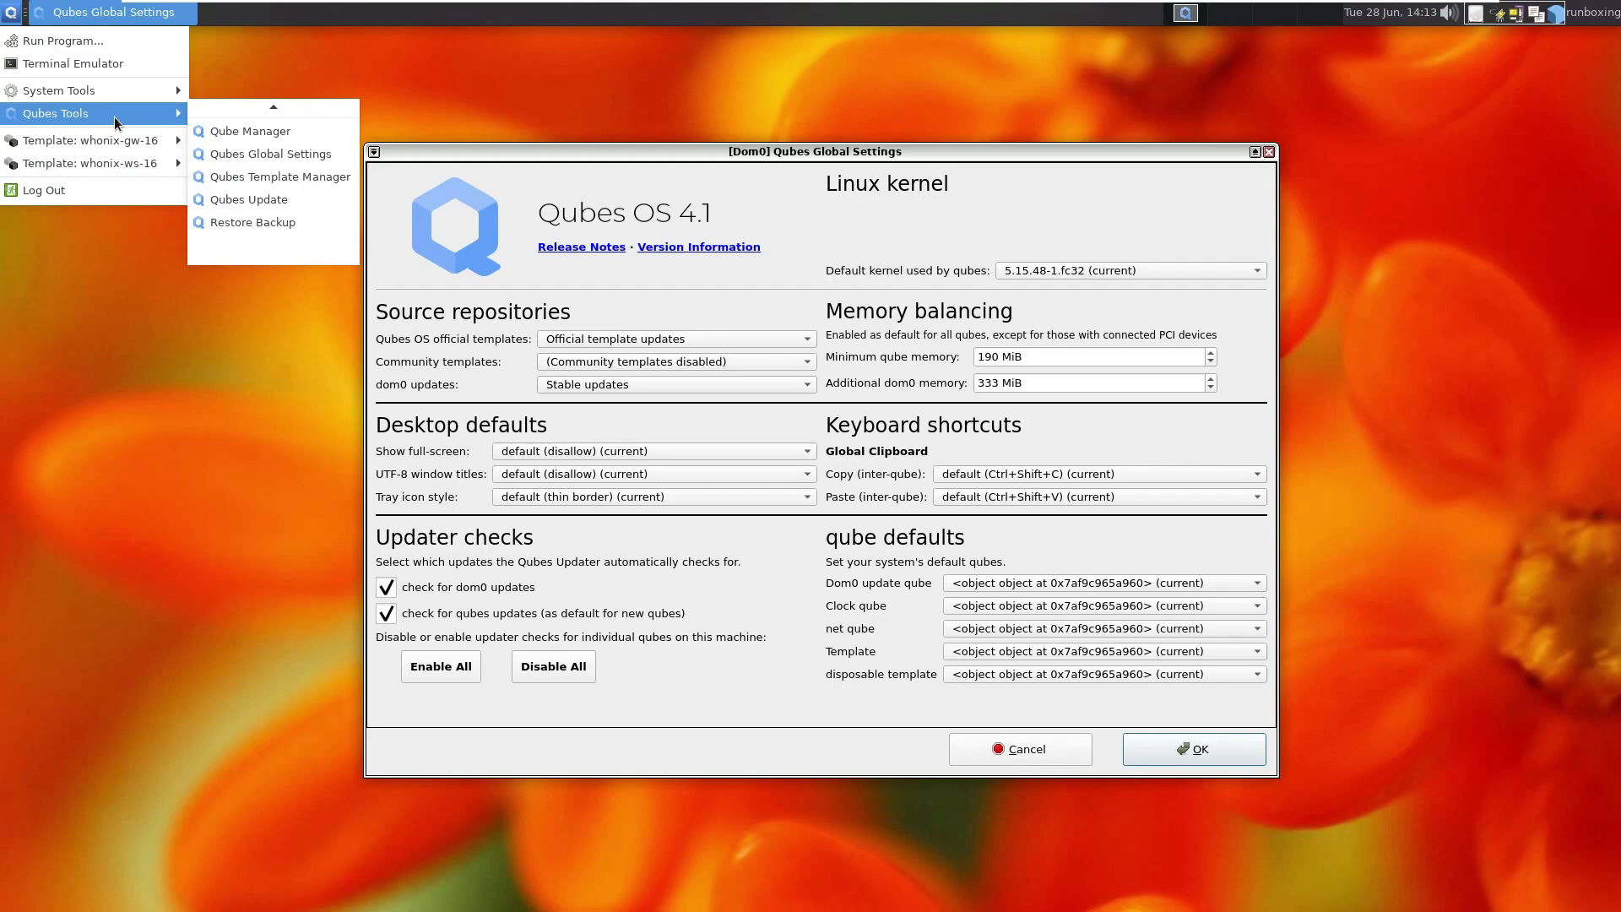
left_click(270, 154)
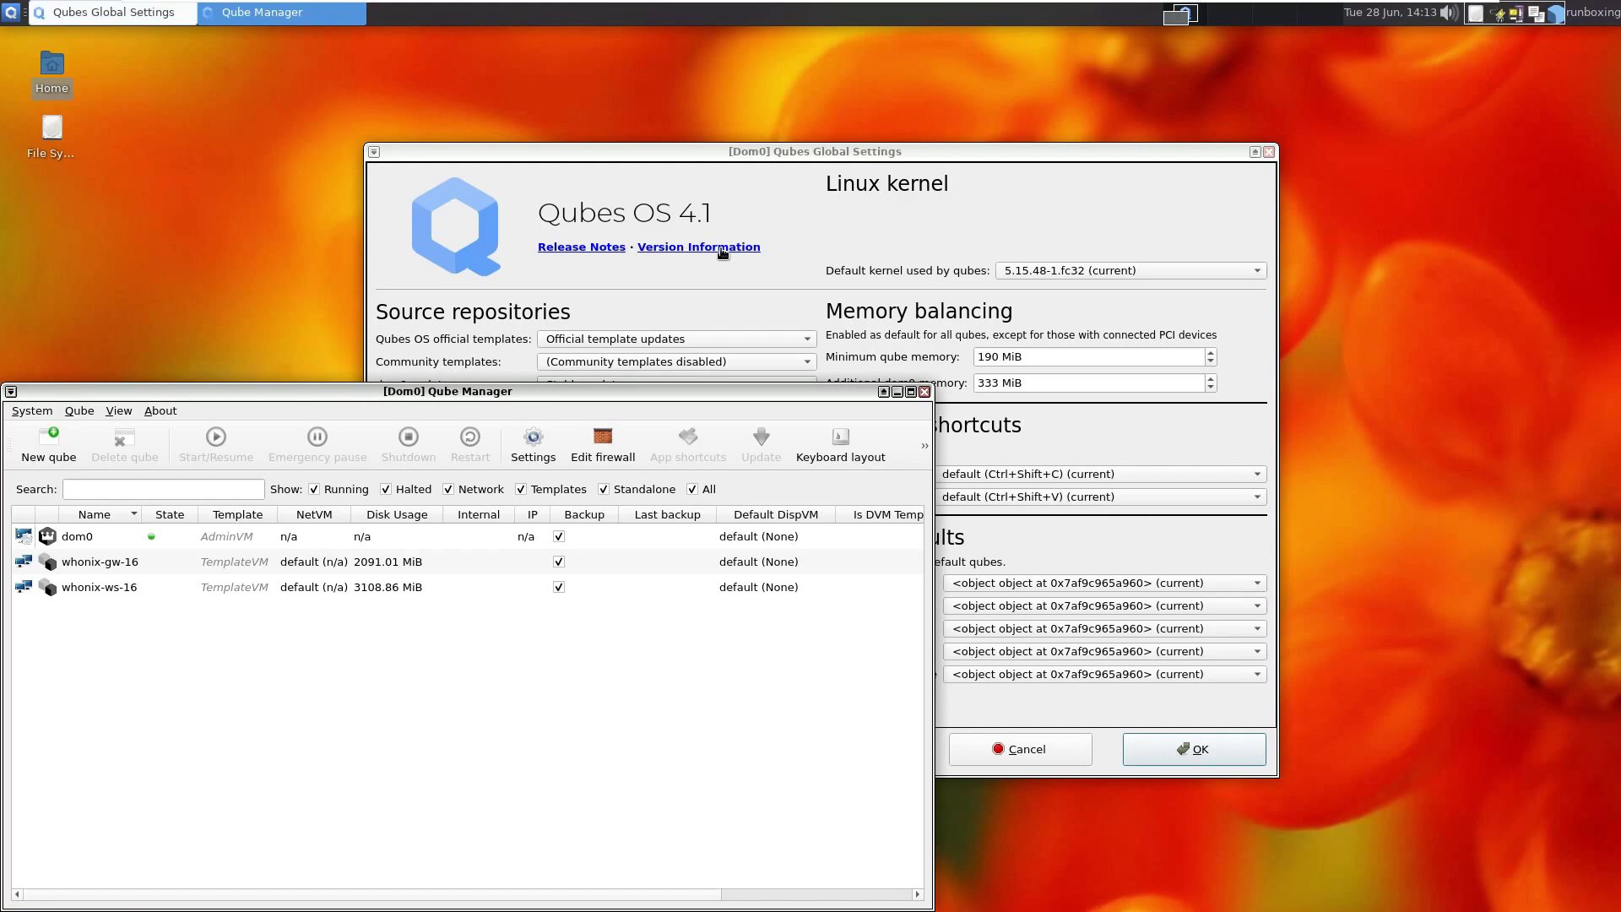
left_click_drag(517, 403, 872, 162)
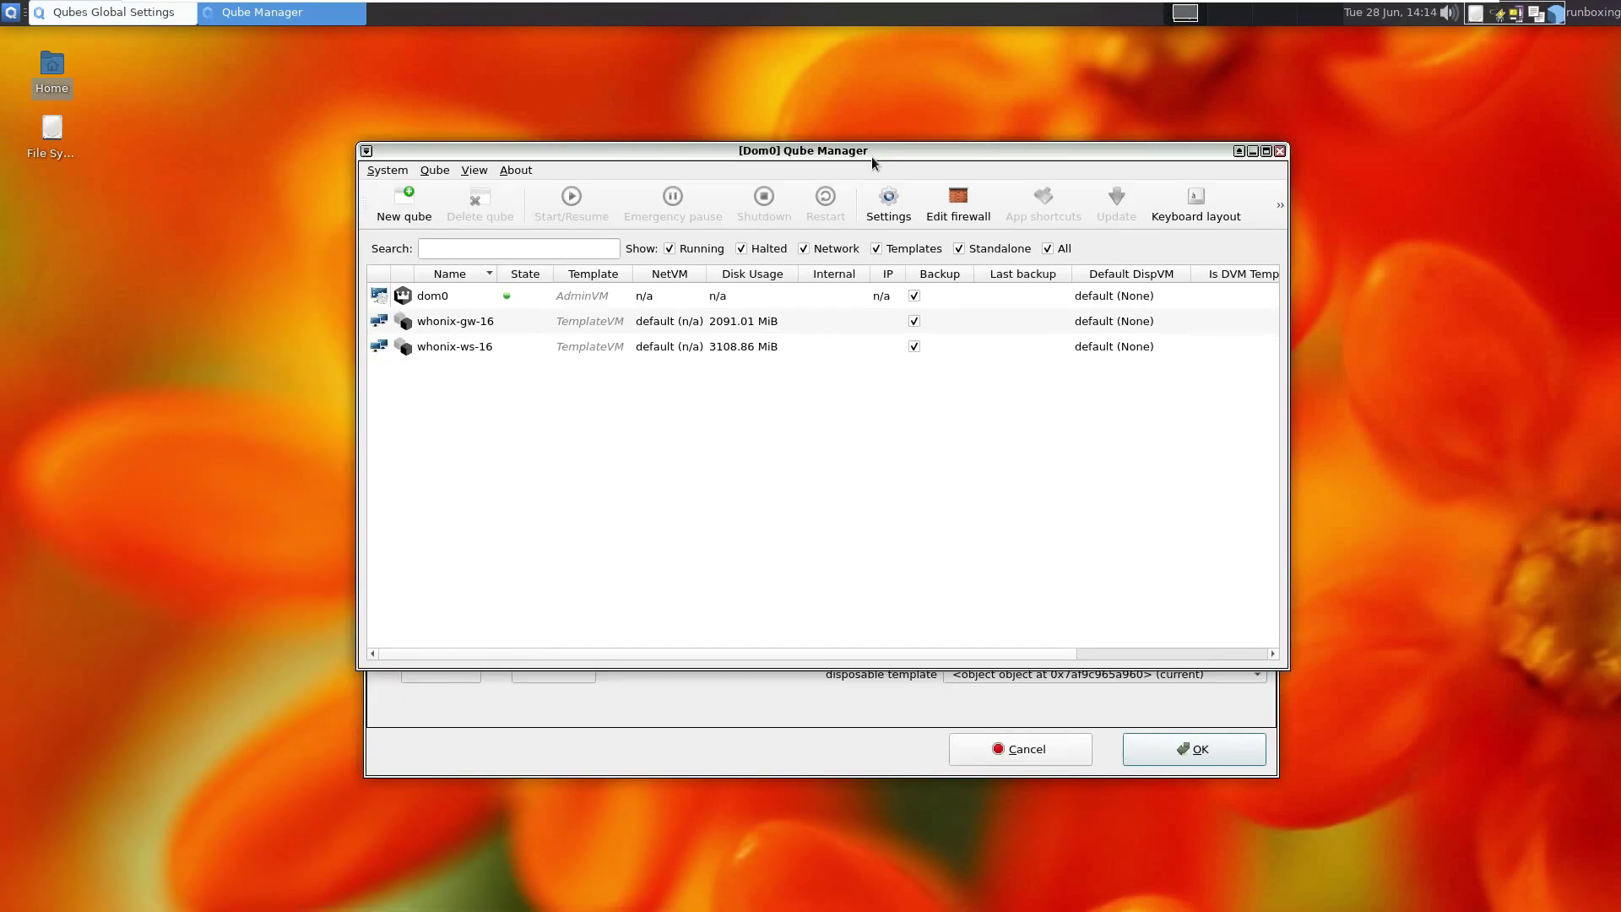
left_click(515, 170)
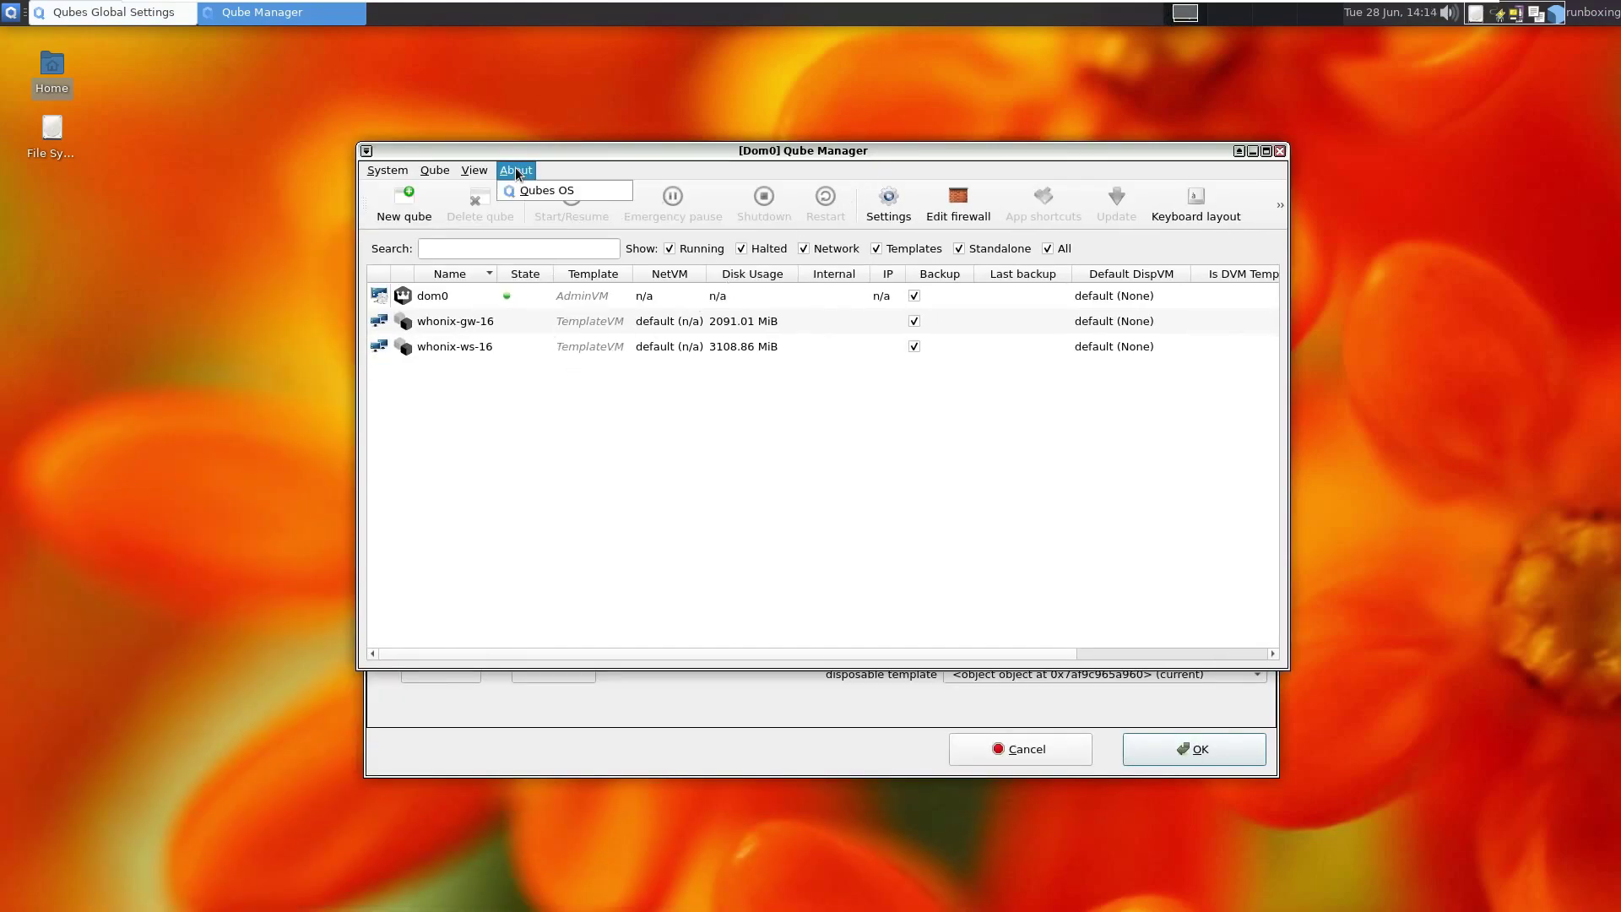
left_click(560, 191)
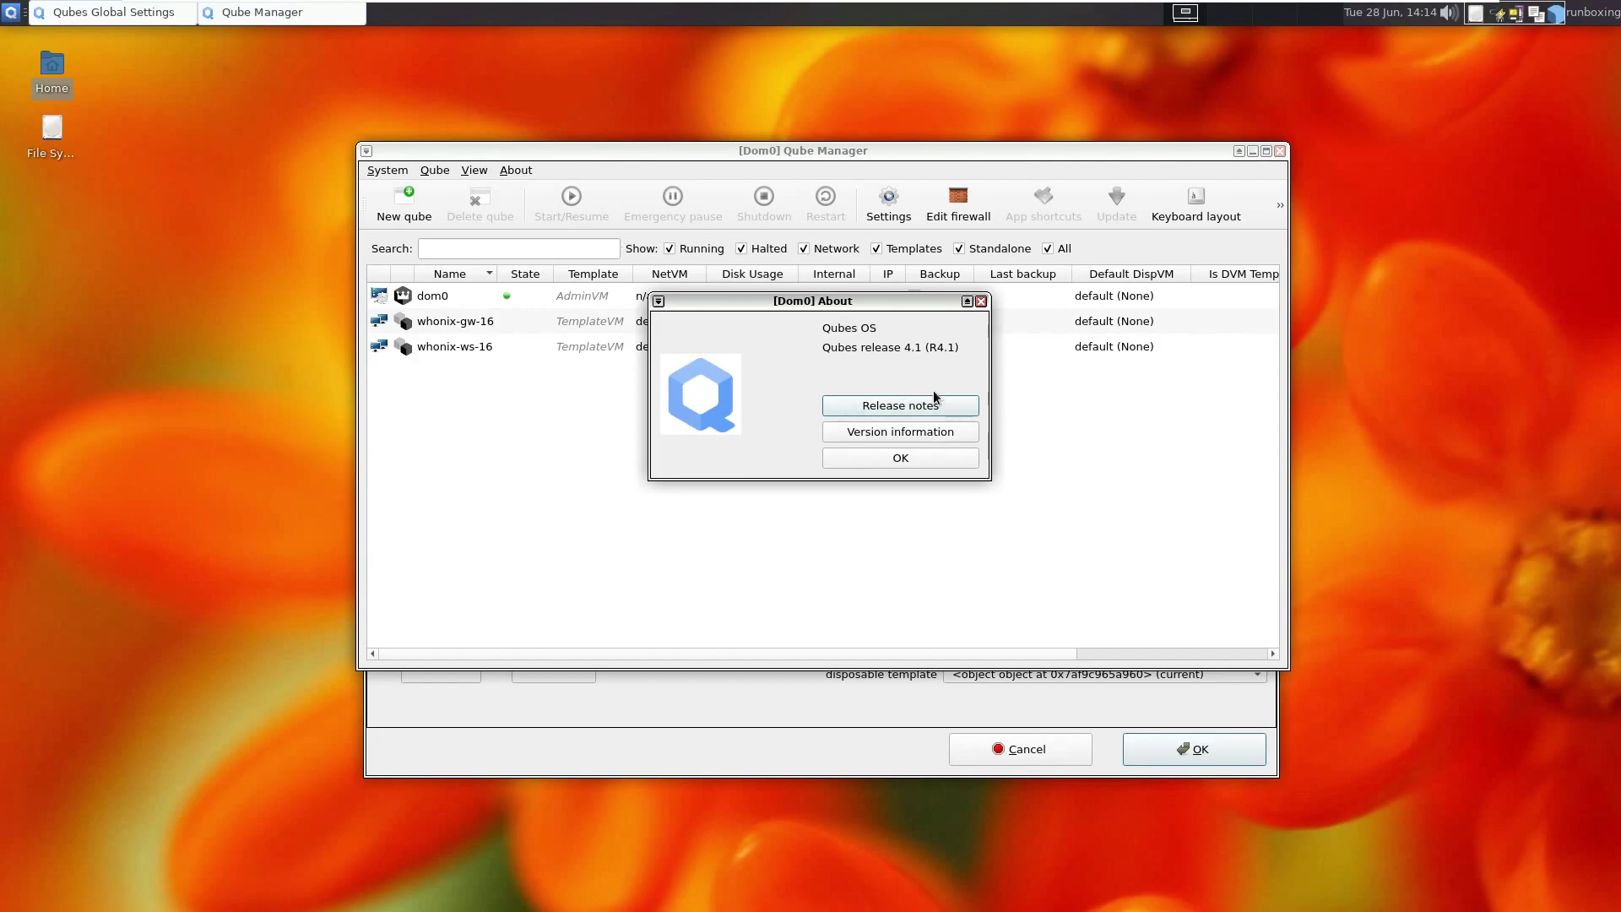
left_click(872, 466)
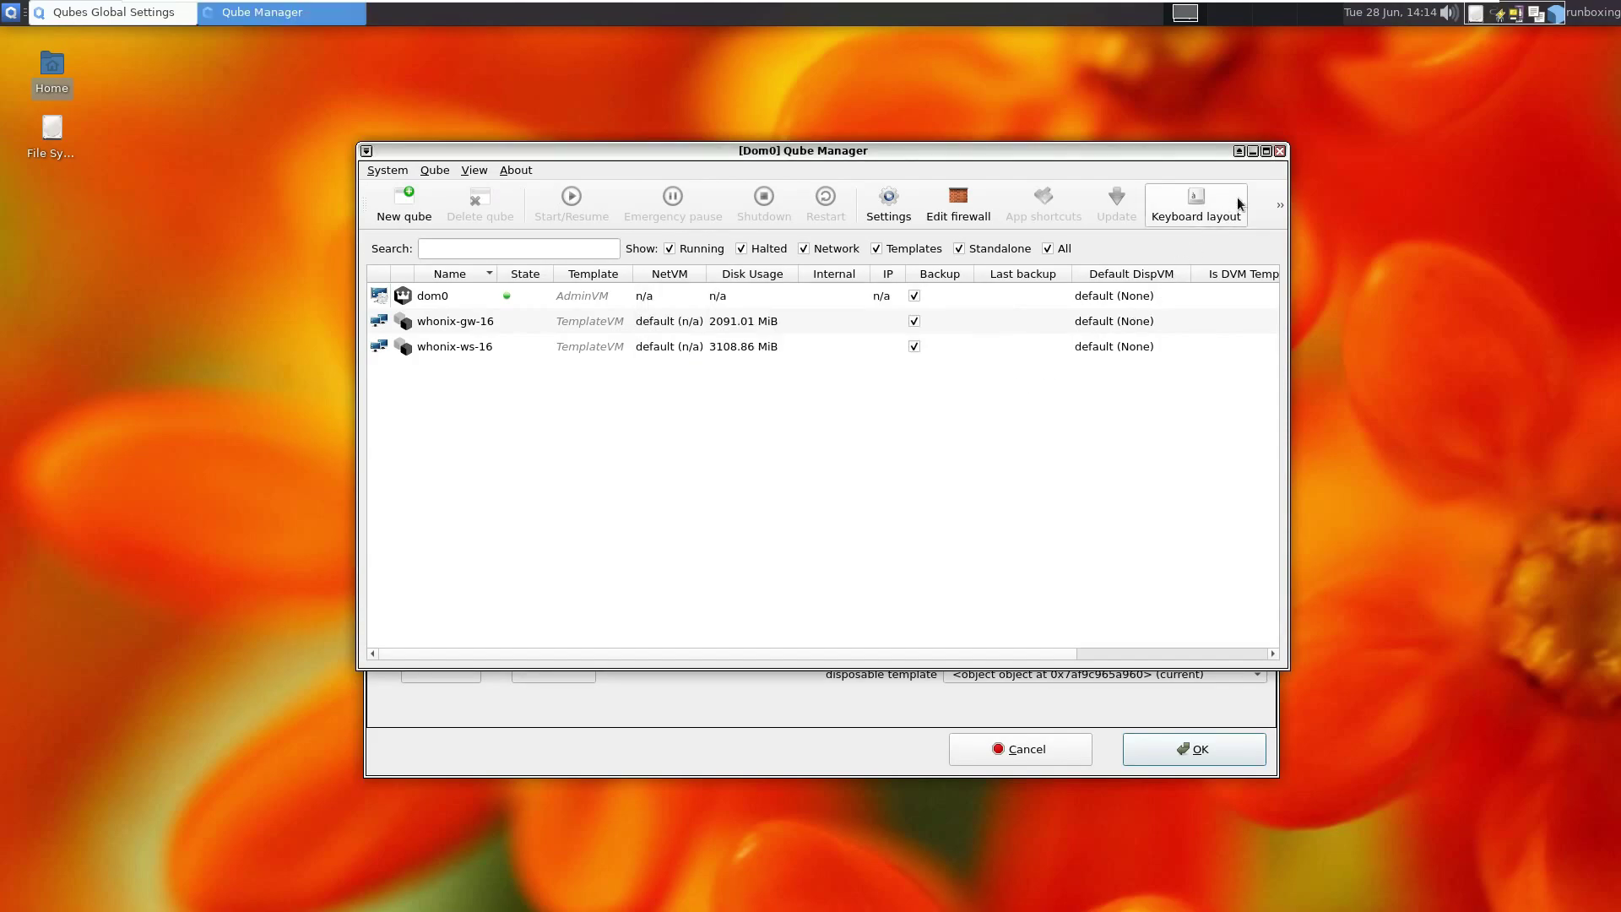
left_click(1278, 151)
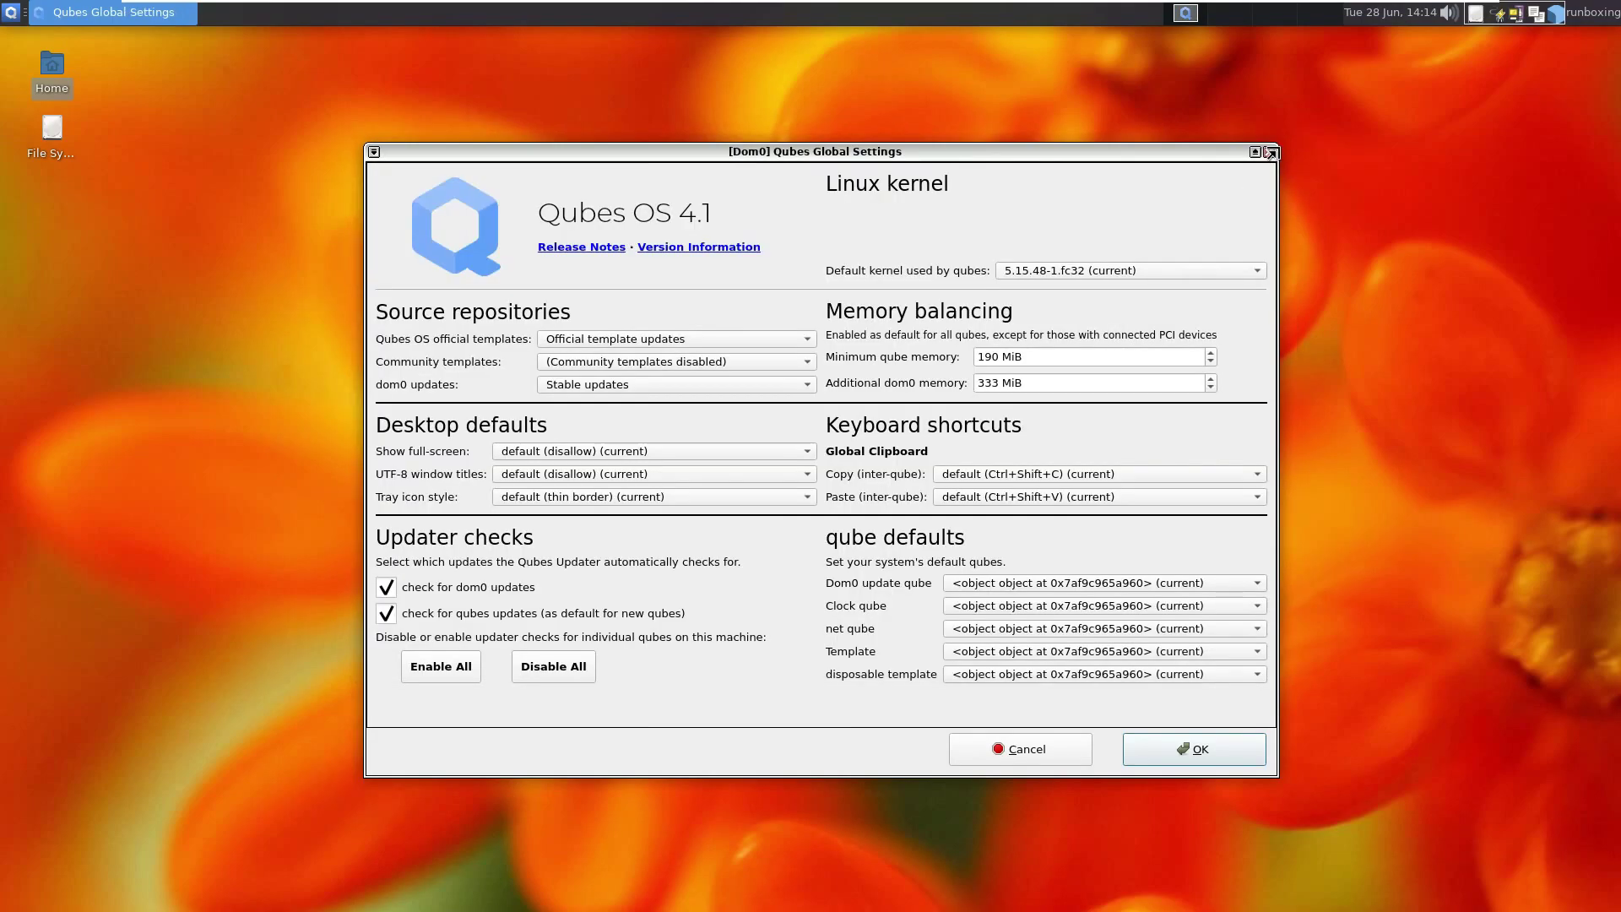
Read through the Qubes release notes linked in Qubes Global Settings and close the settings.
left_click(594, 249)
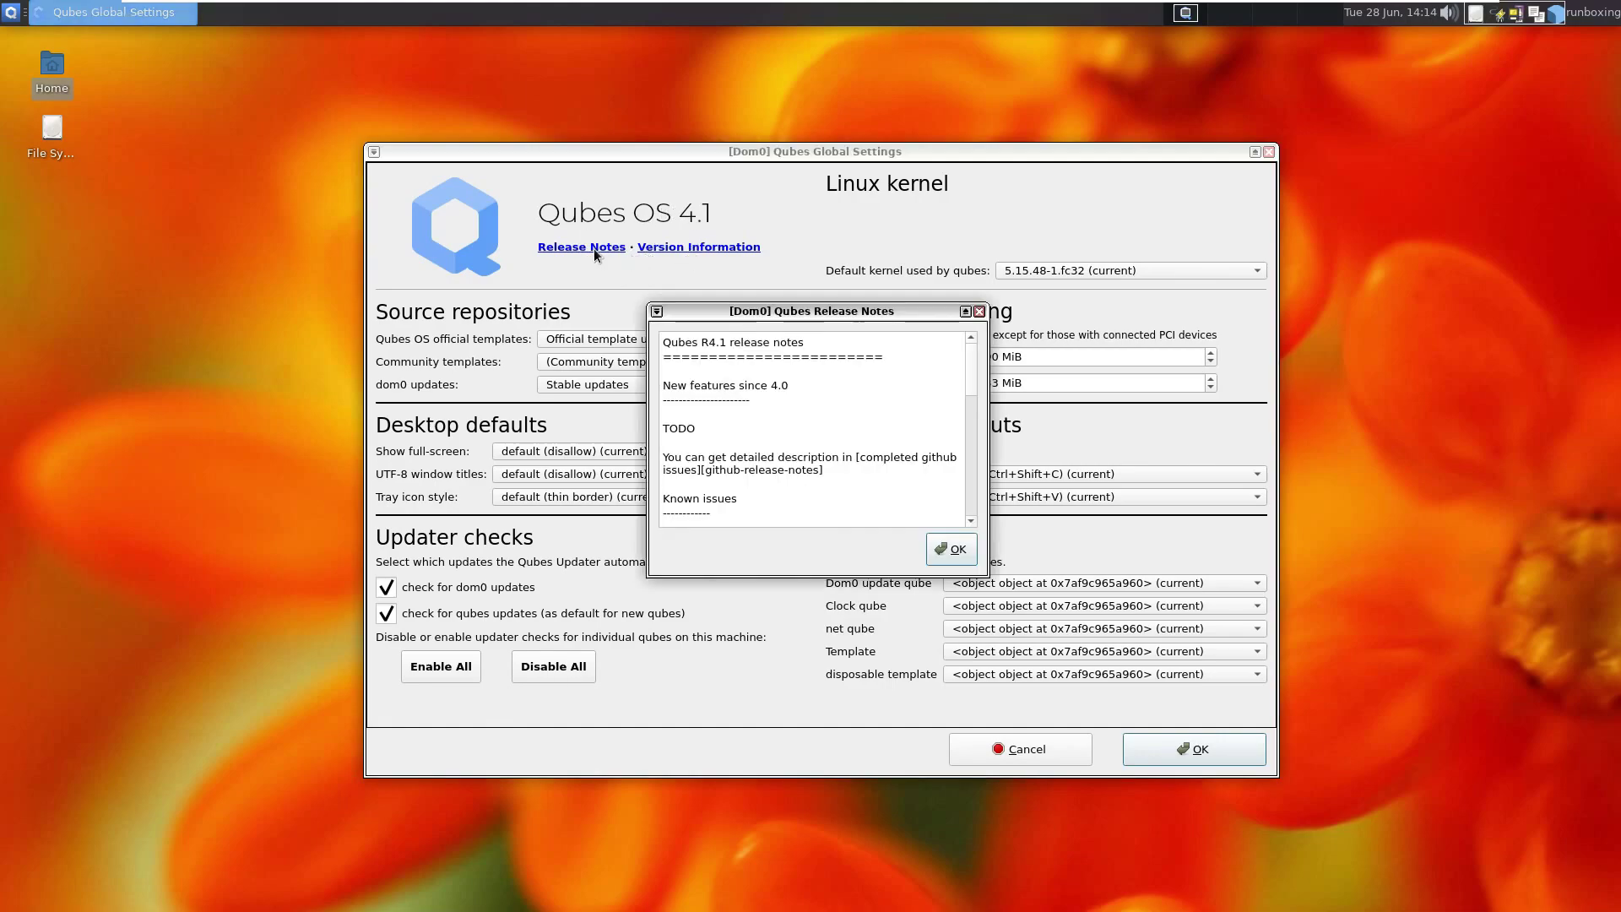
scroll(896, 422, "down", 3)
scroll(896, 422, "down", 8)
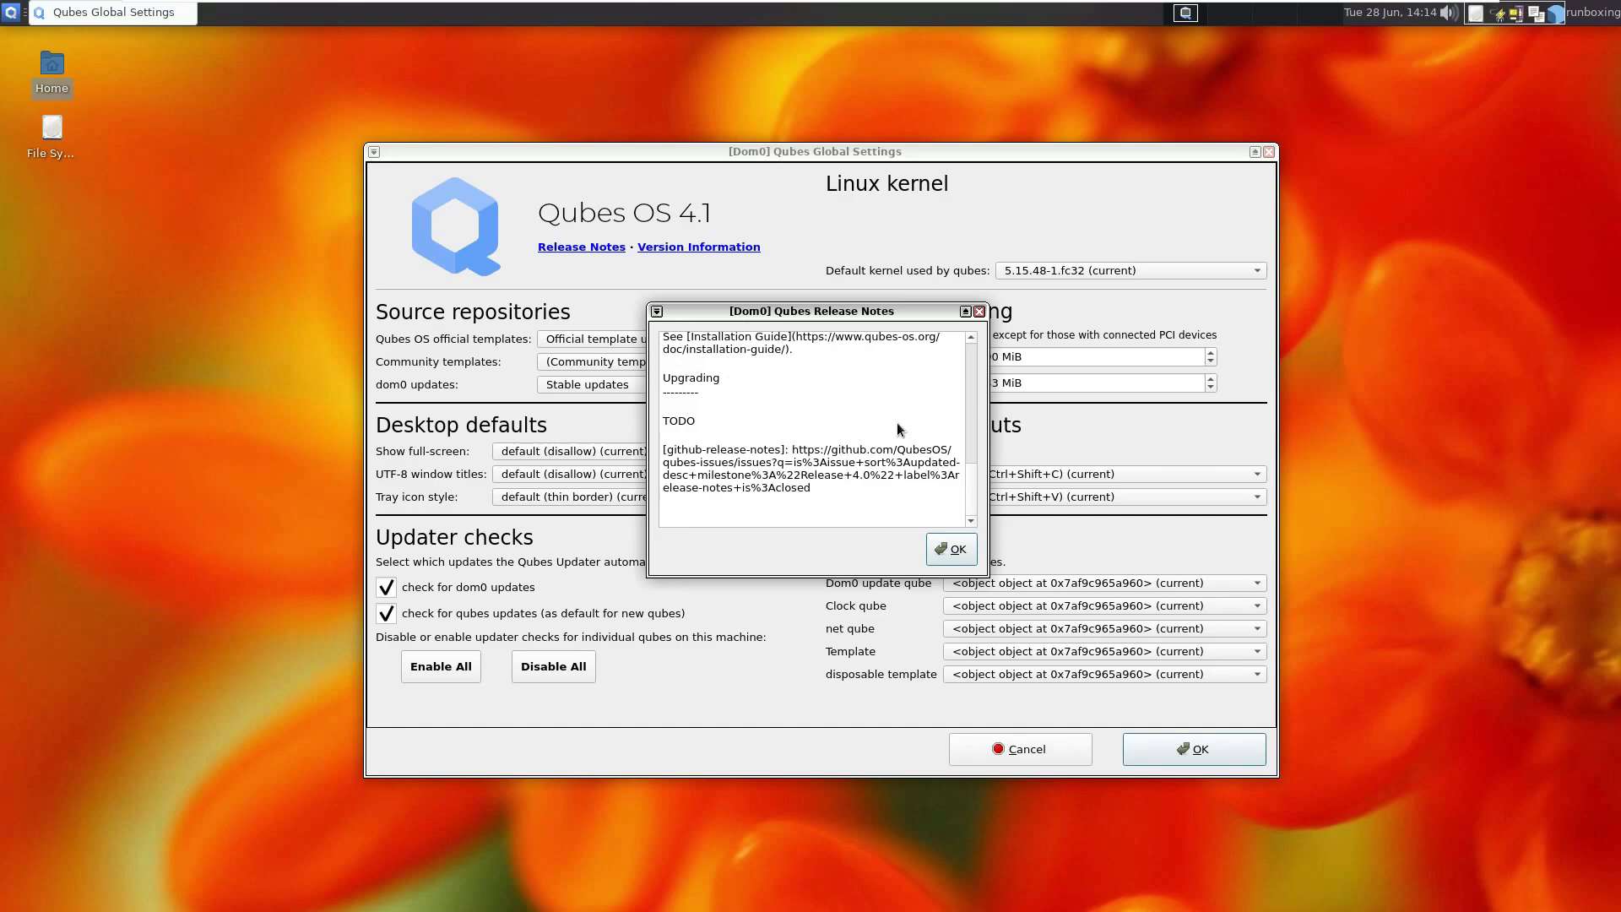
left_click(955, 547)
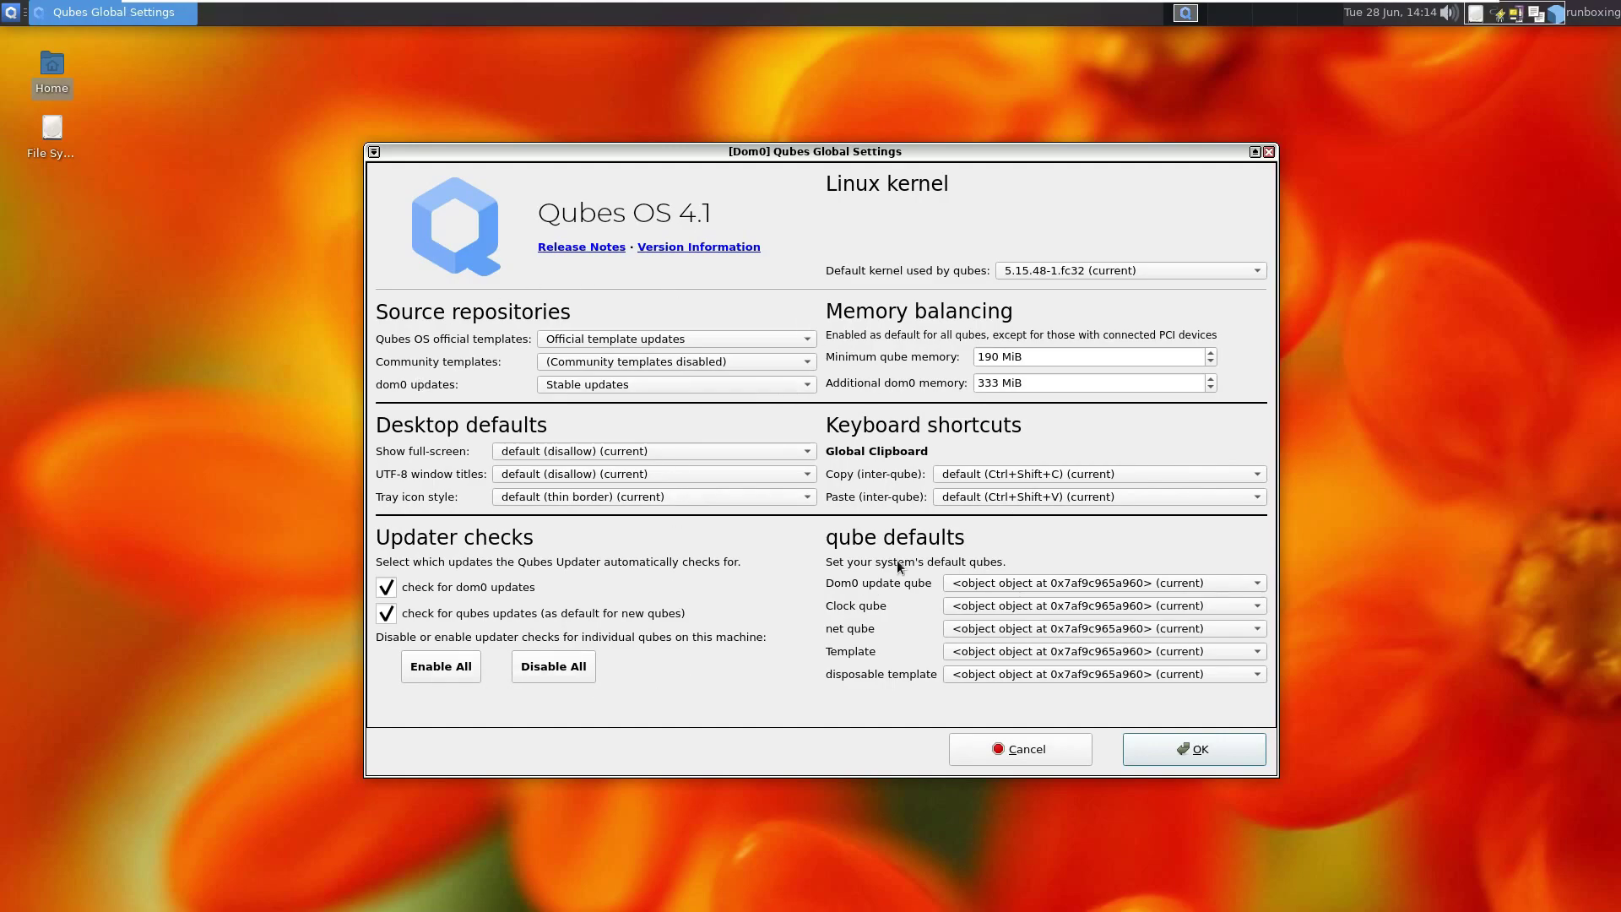
left_click(1222, 746)
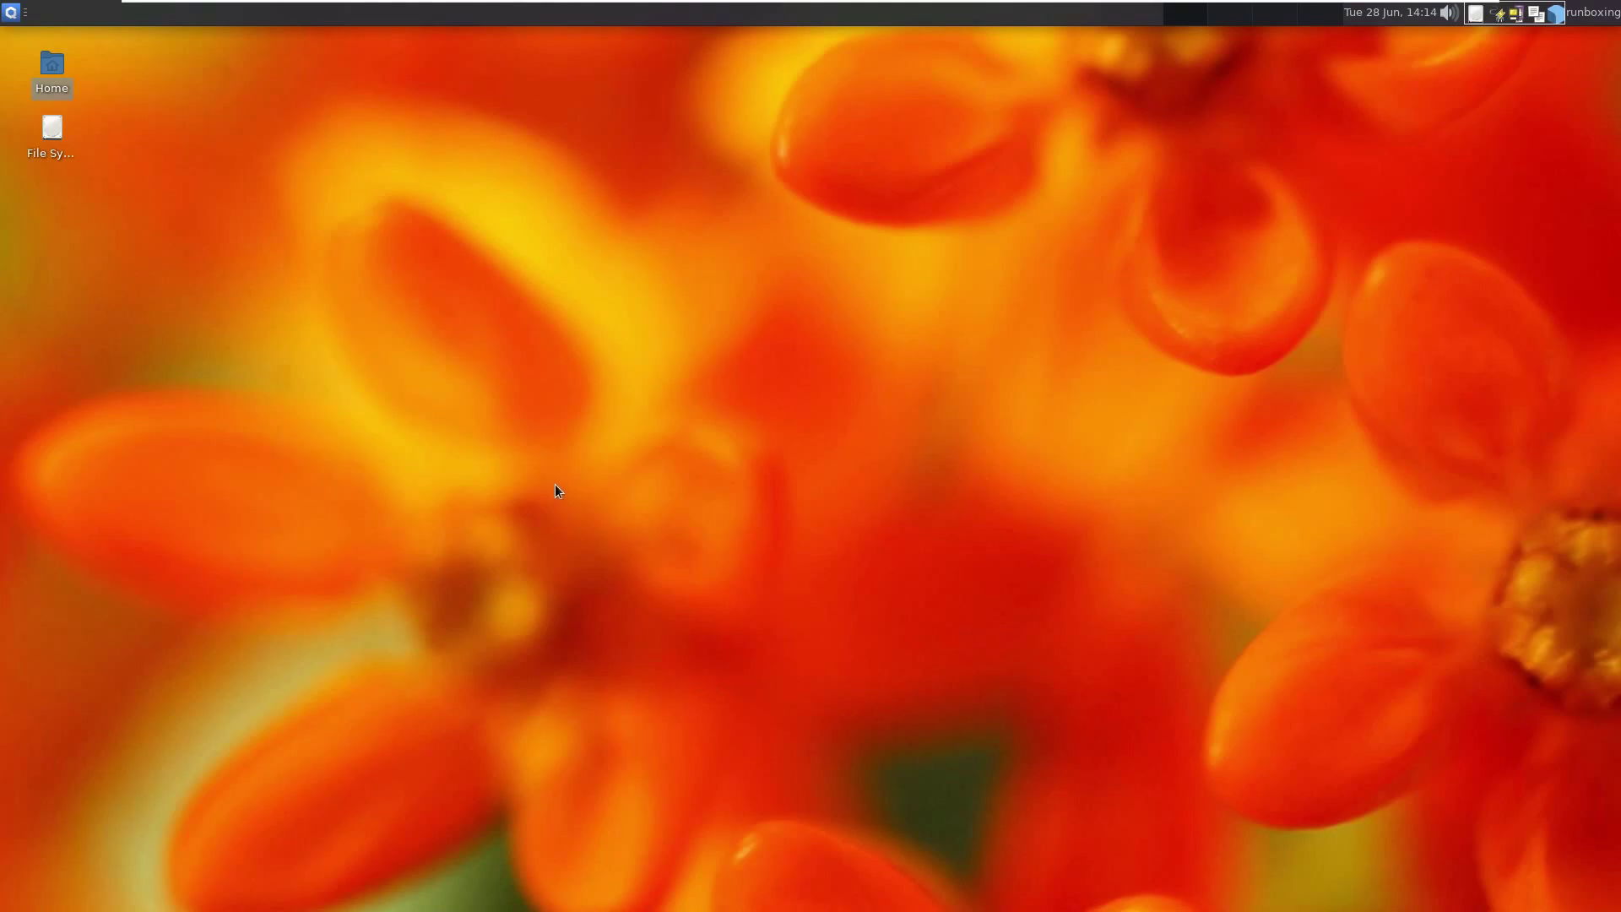
left_click(16, 13)
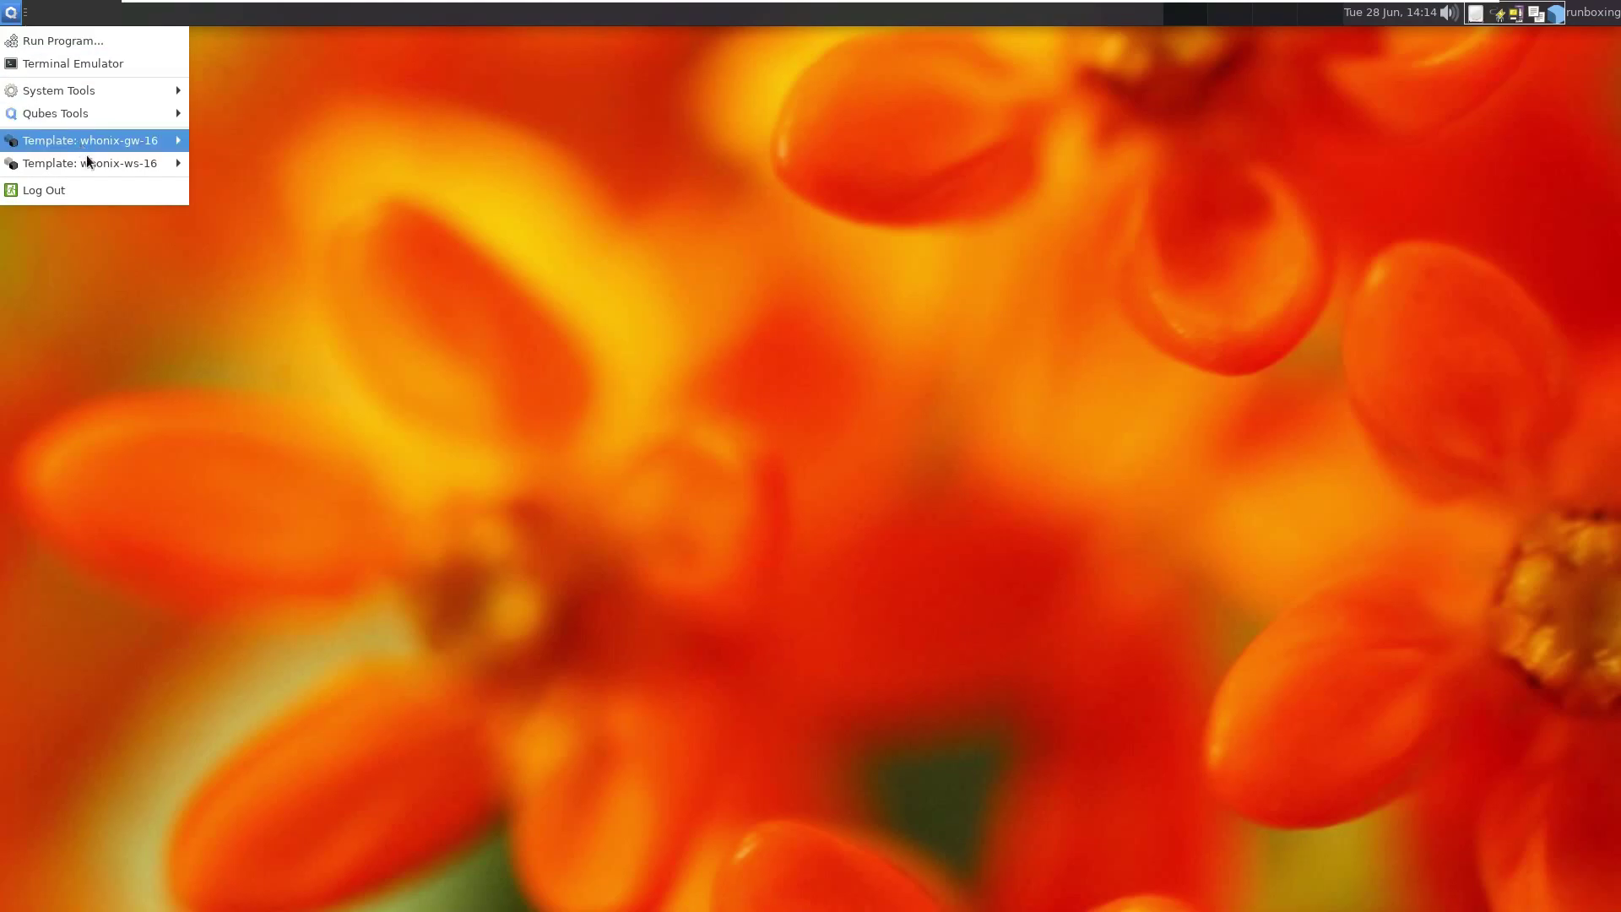
mouse_move(93, 169)
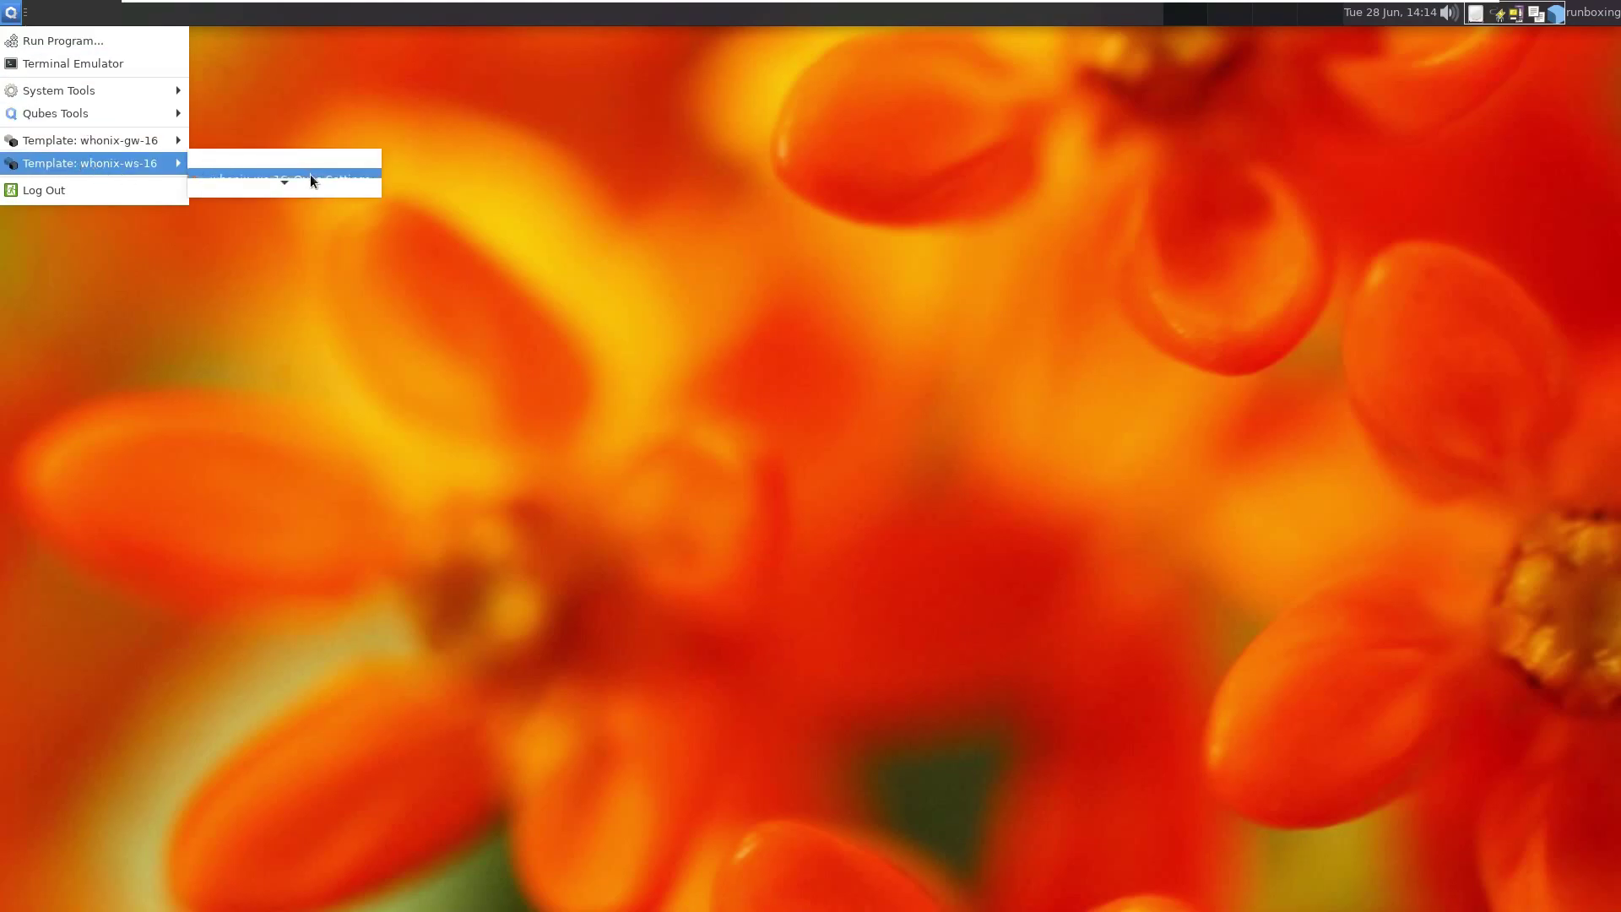
left_click(308, 261)
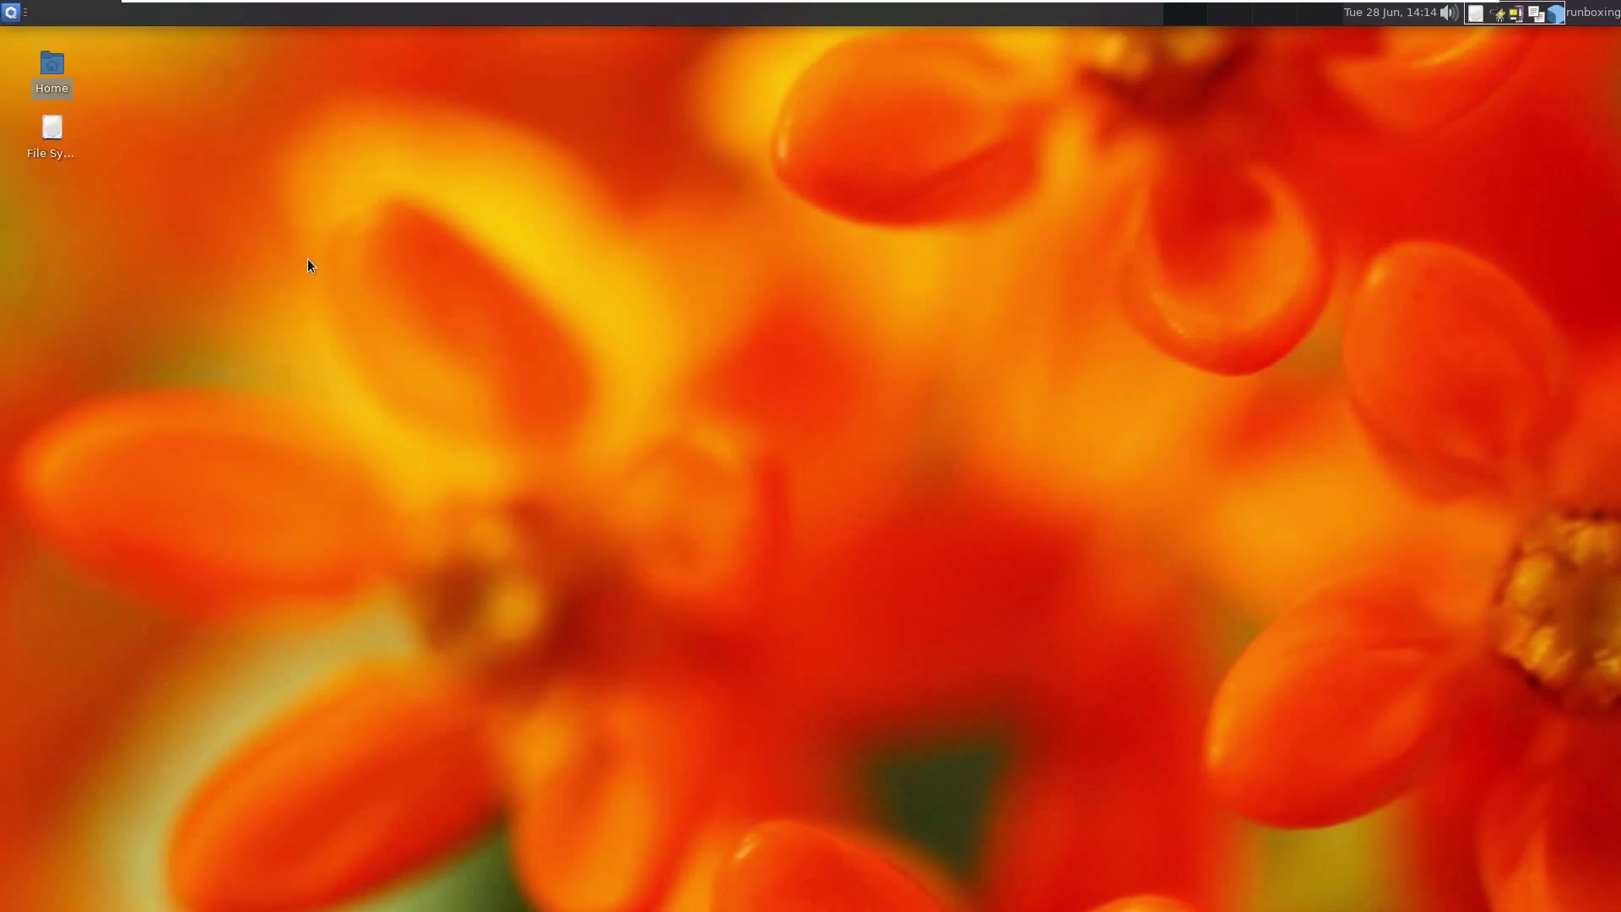
right_click(355, 228)
left_click(253, 332)
Open the Application Finder, search for "fir", and clear the search text.
left_click(12, 13)
mouse_move(55, 88)
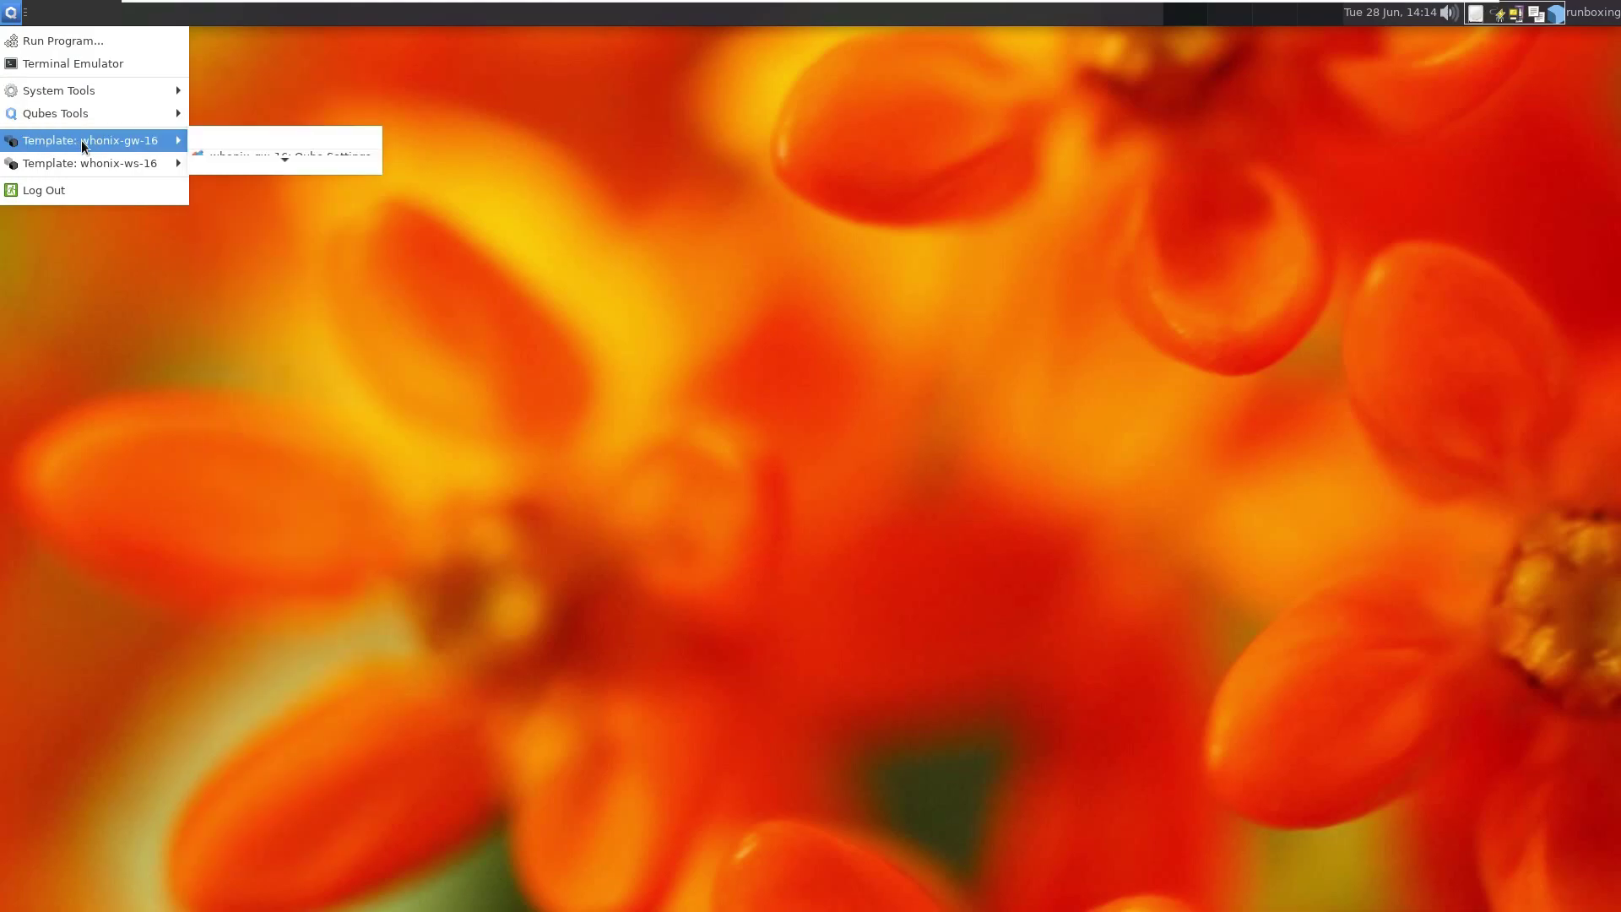
mouse_move(86, 113)
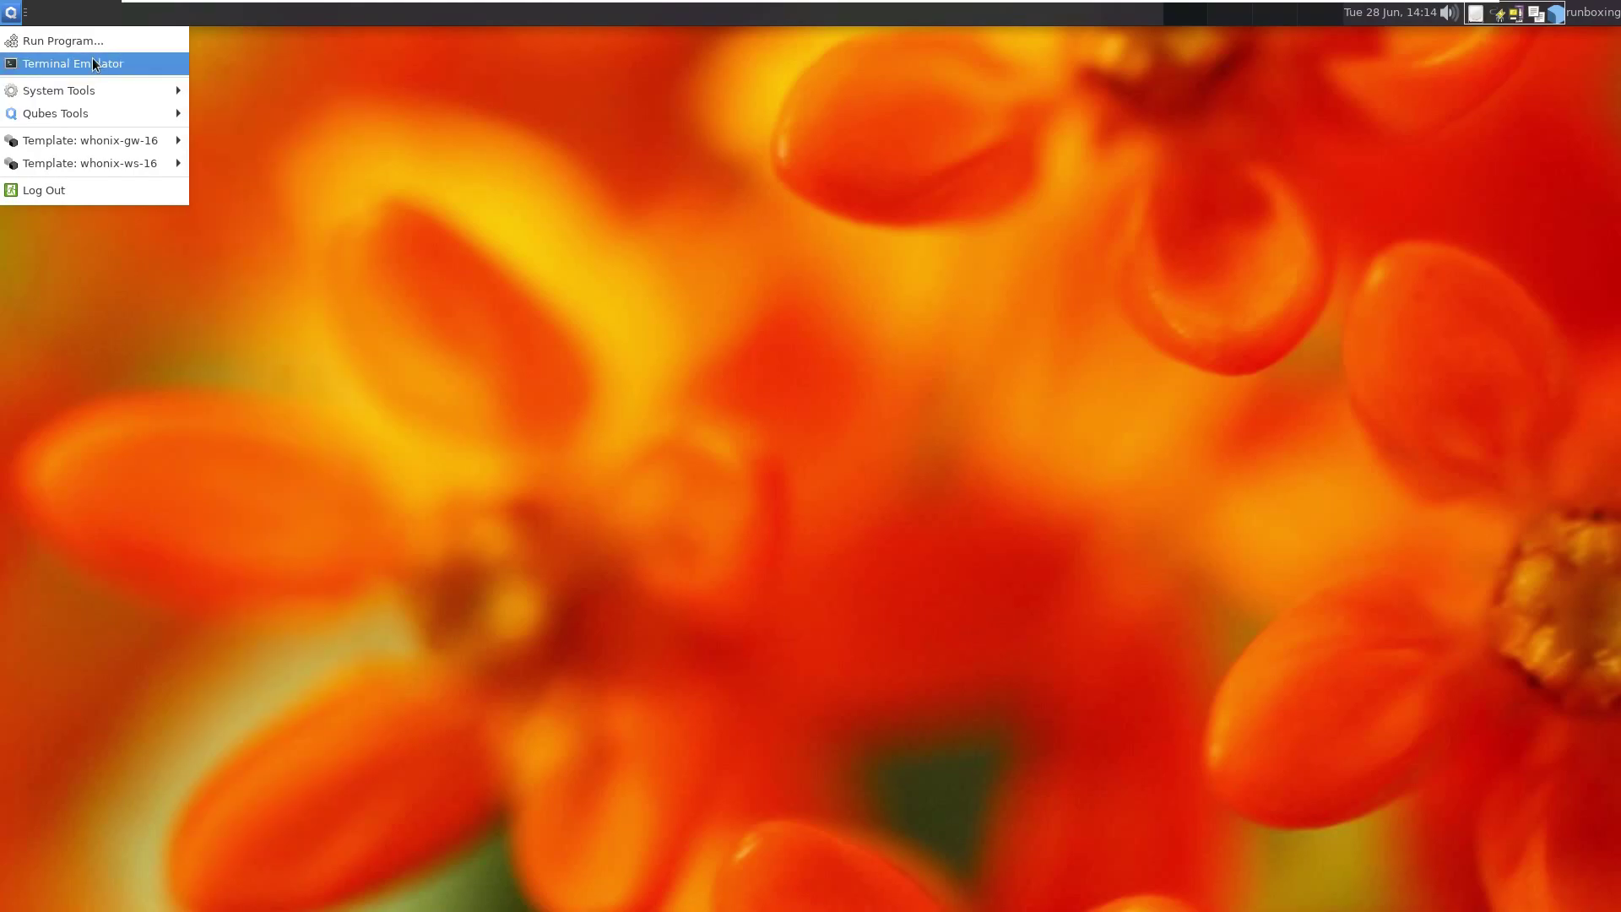
left_click(93, 44)
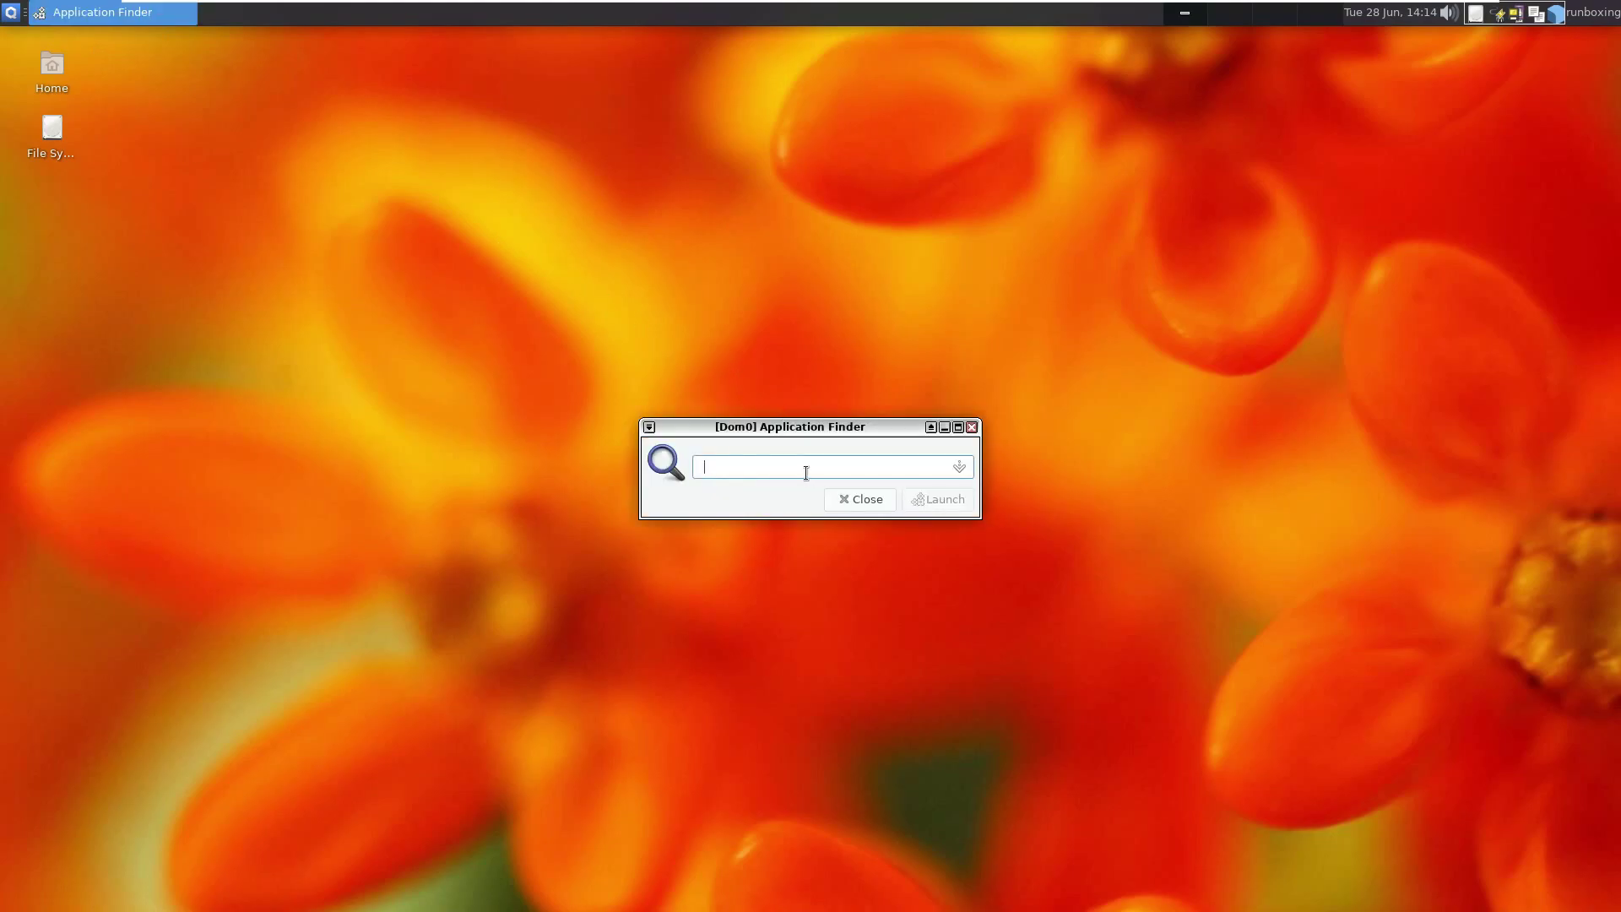
type("fir")
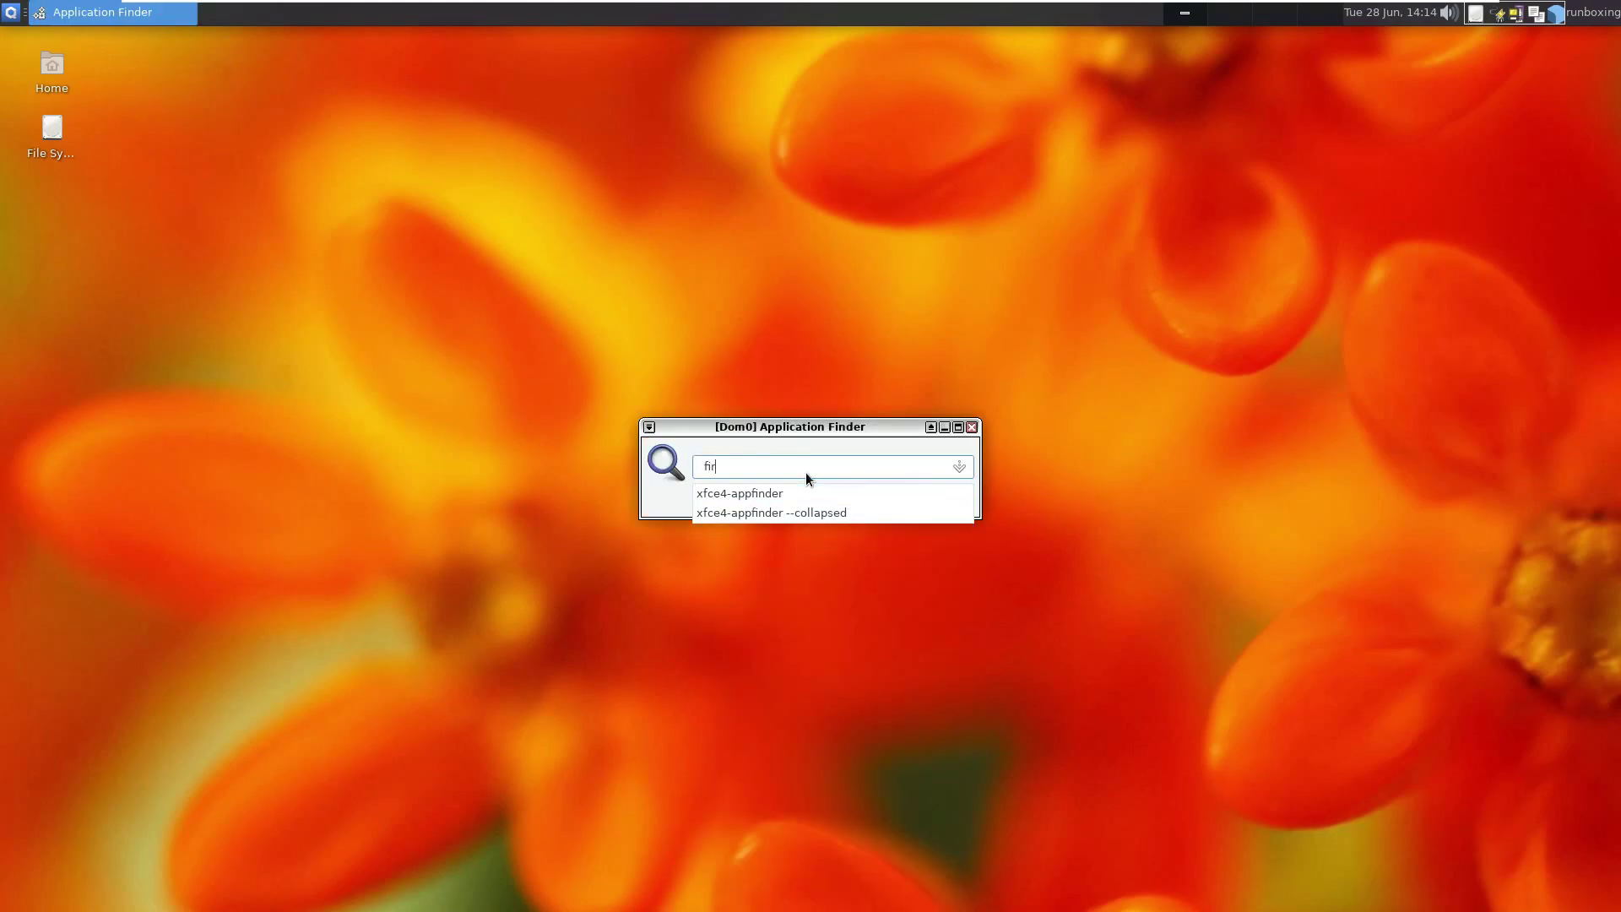
key("BackSpace")
key("BackSpace")
key("BackSpace")
key("Escape")
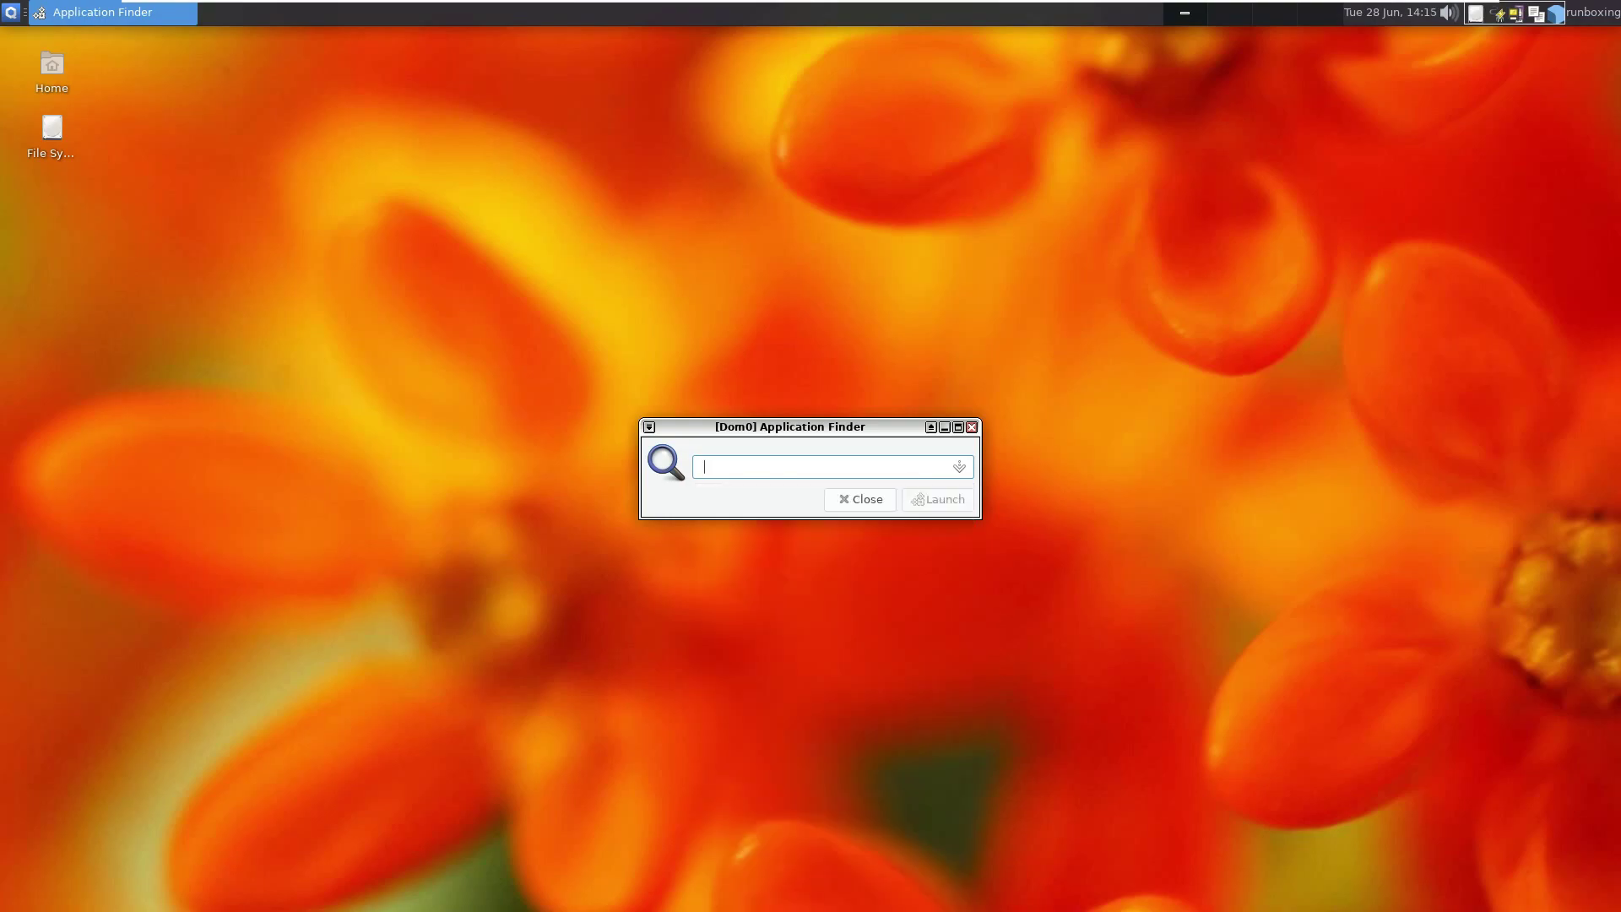
Search the Application Finder for "bro", clear the text, and close the finder.
type("bro")
key("BackSpace")
key("BackSpace")
key("BackSpace")
key("Down")
key("Escape")
left_click(971, 427)
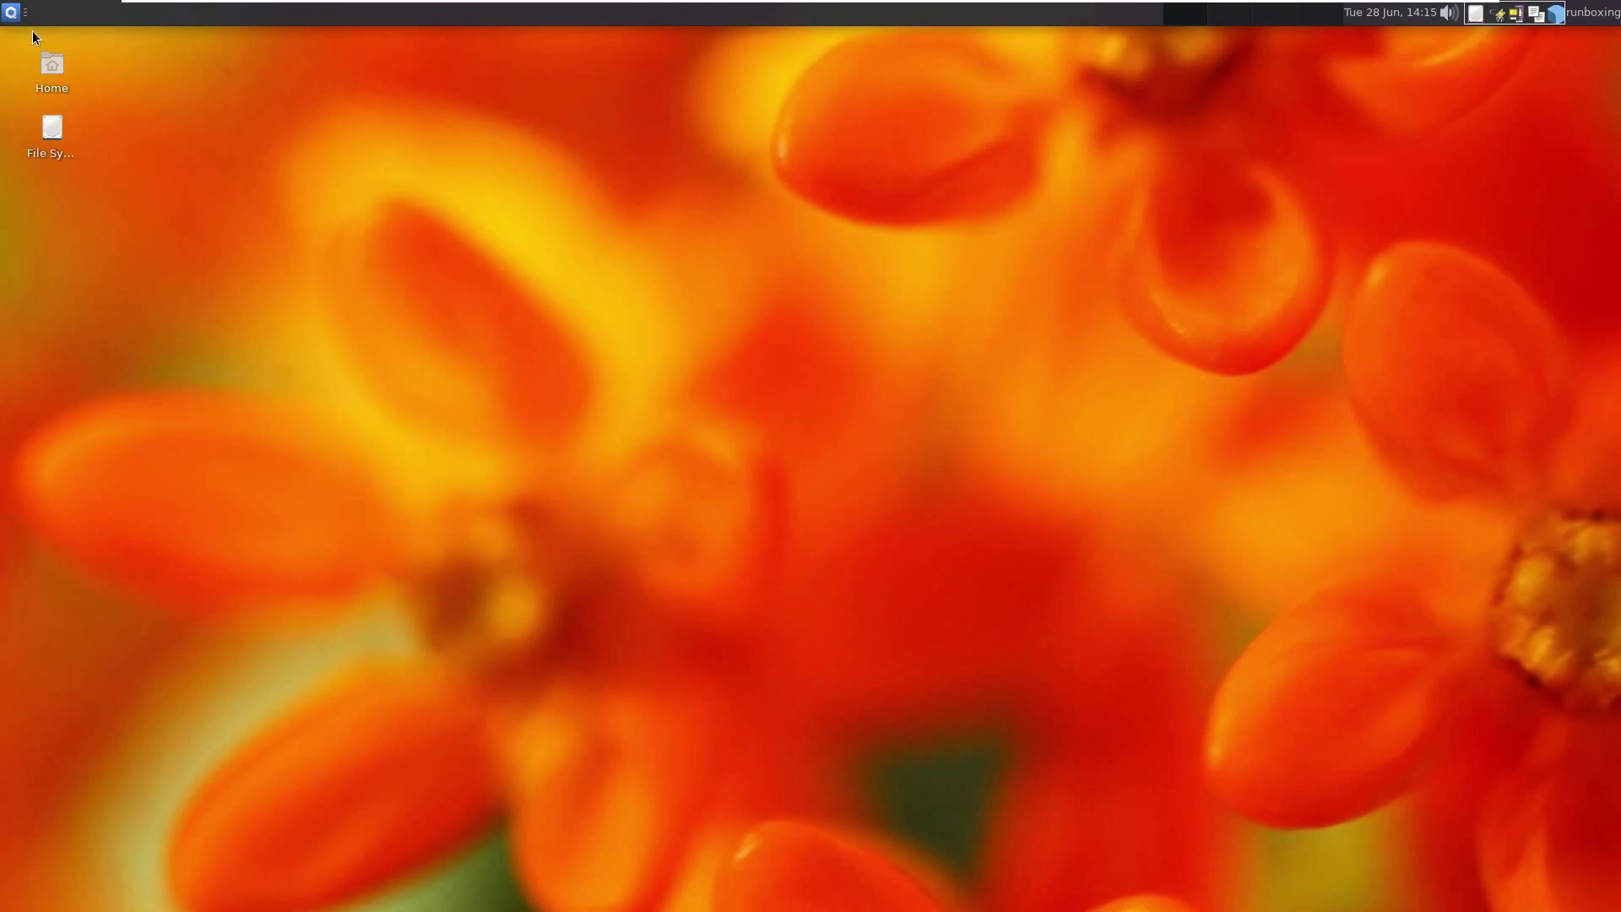
Try to start the whonix-ws-16 template qube.
left_click(12, 14)
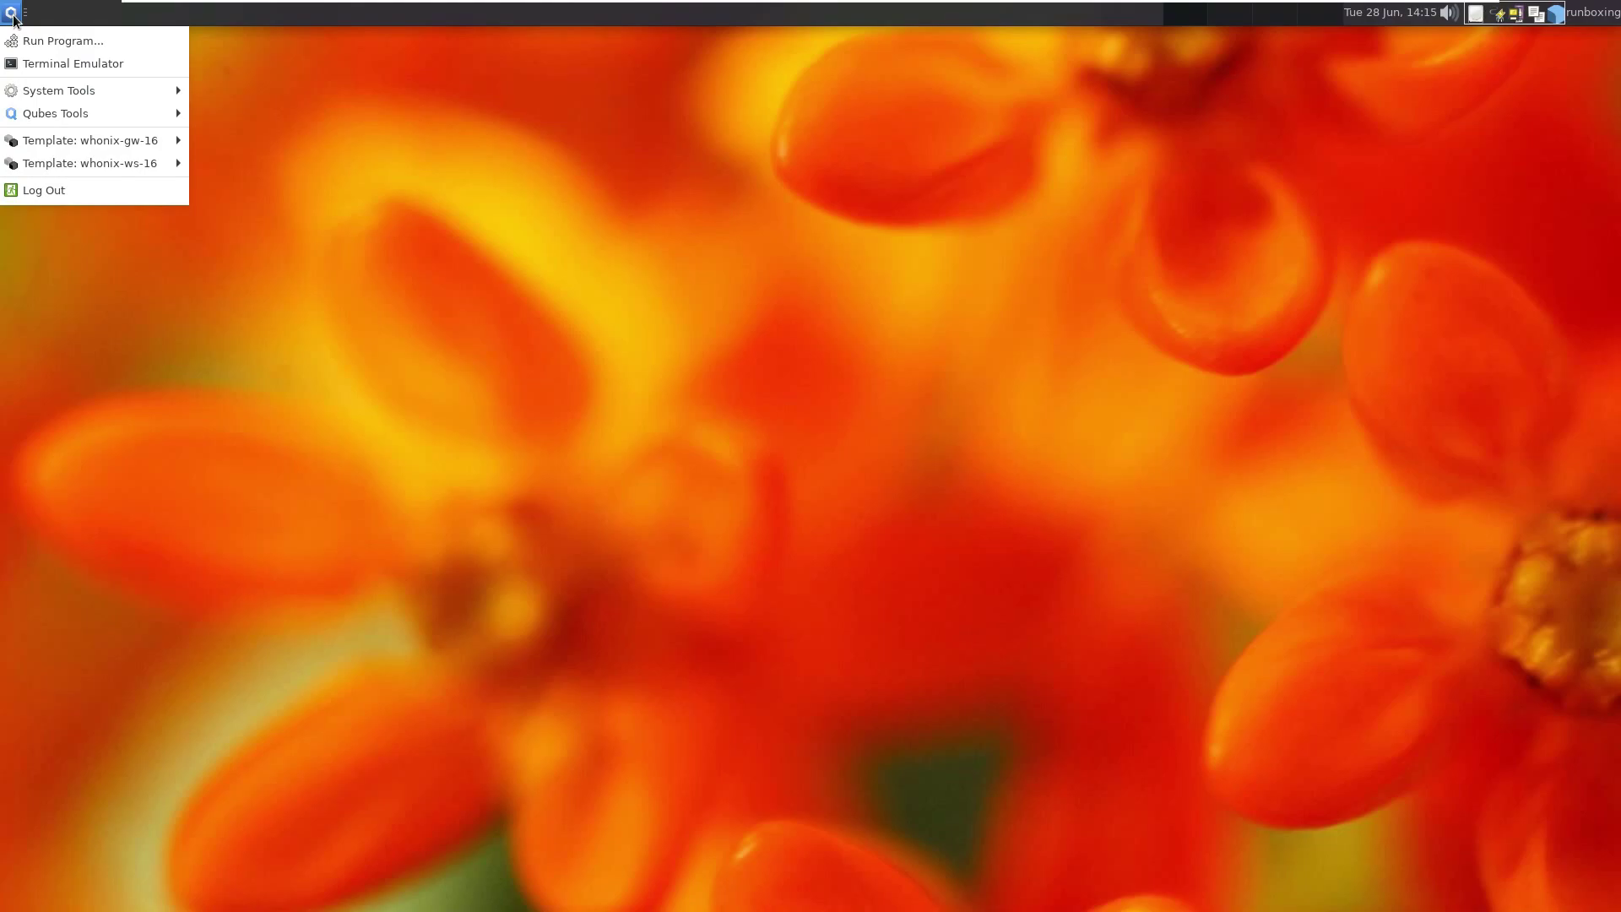
mouse_move(59, 90)
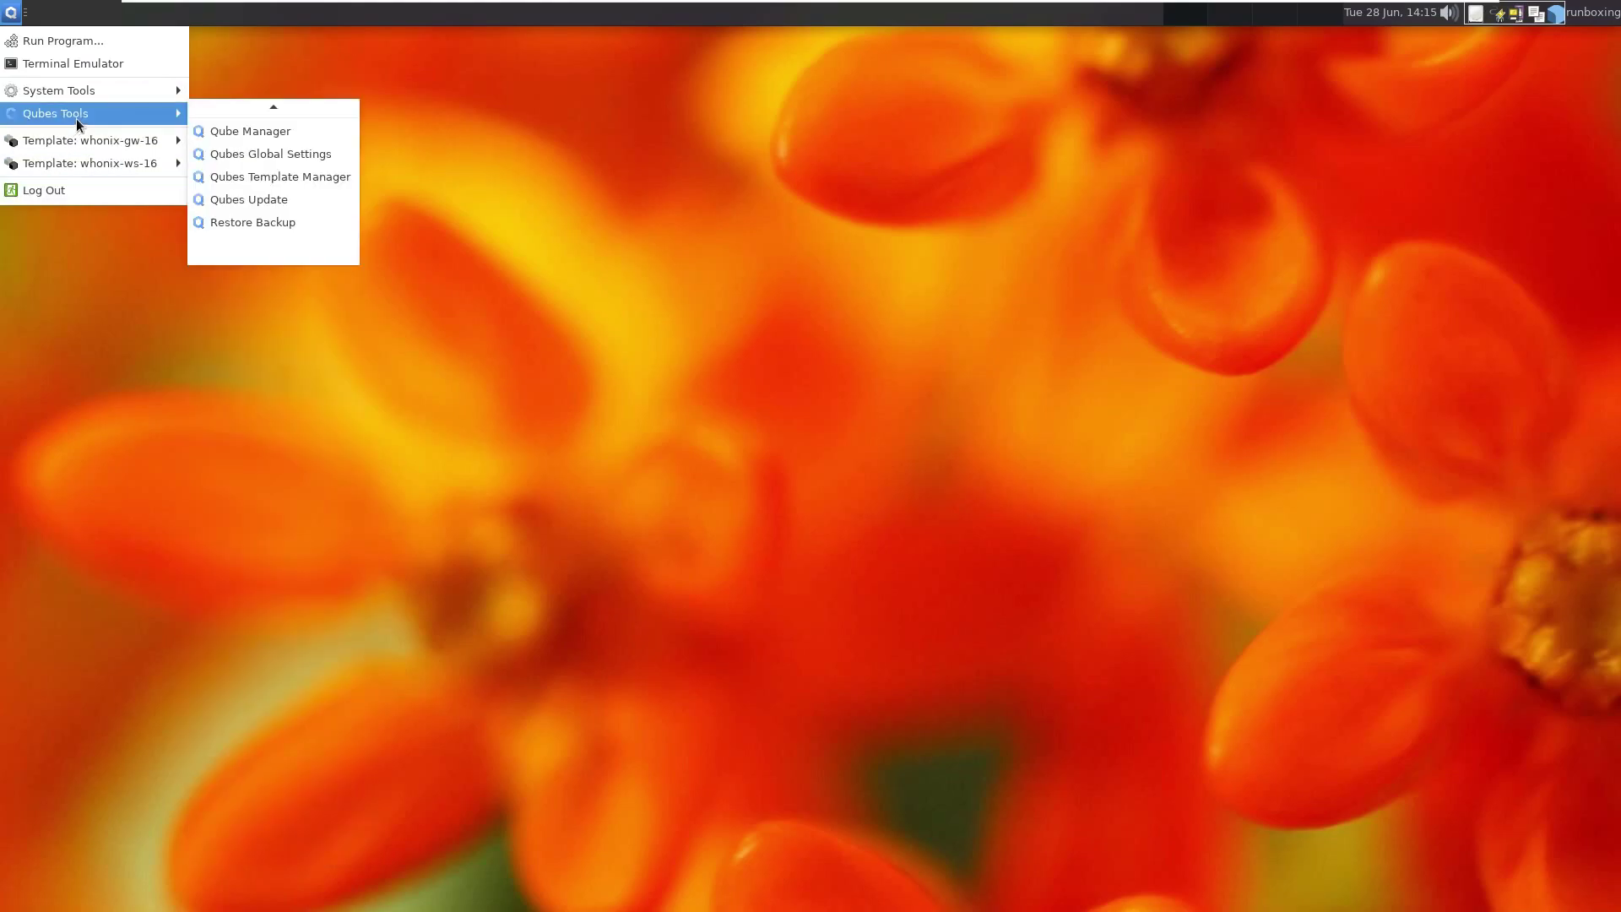
scroll(279, 203, "down", 2)
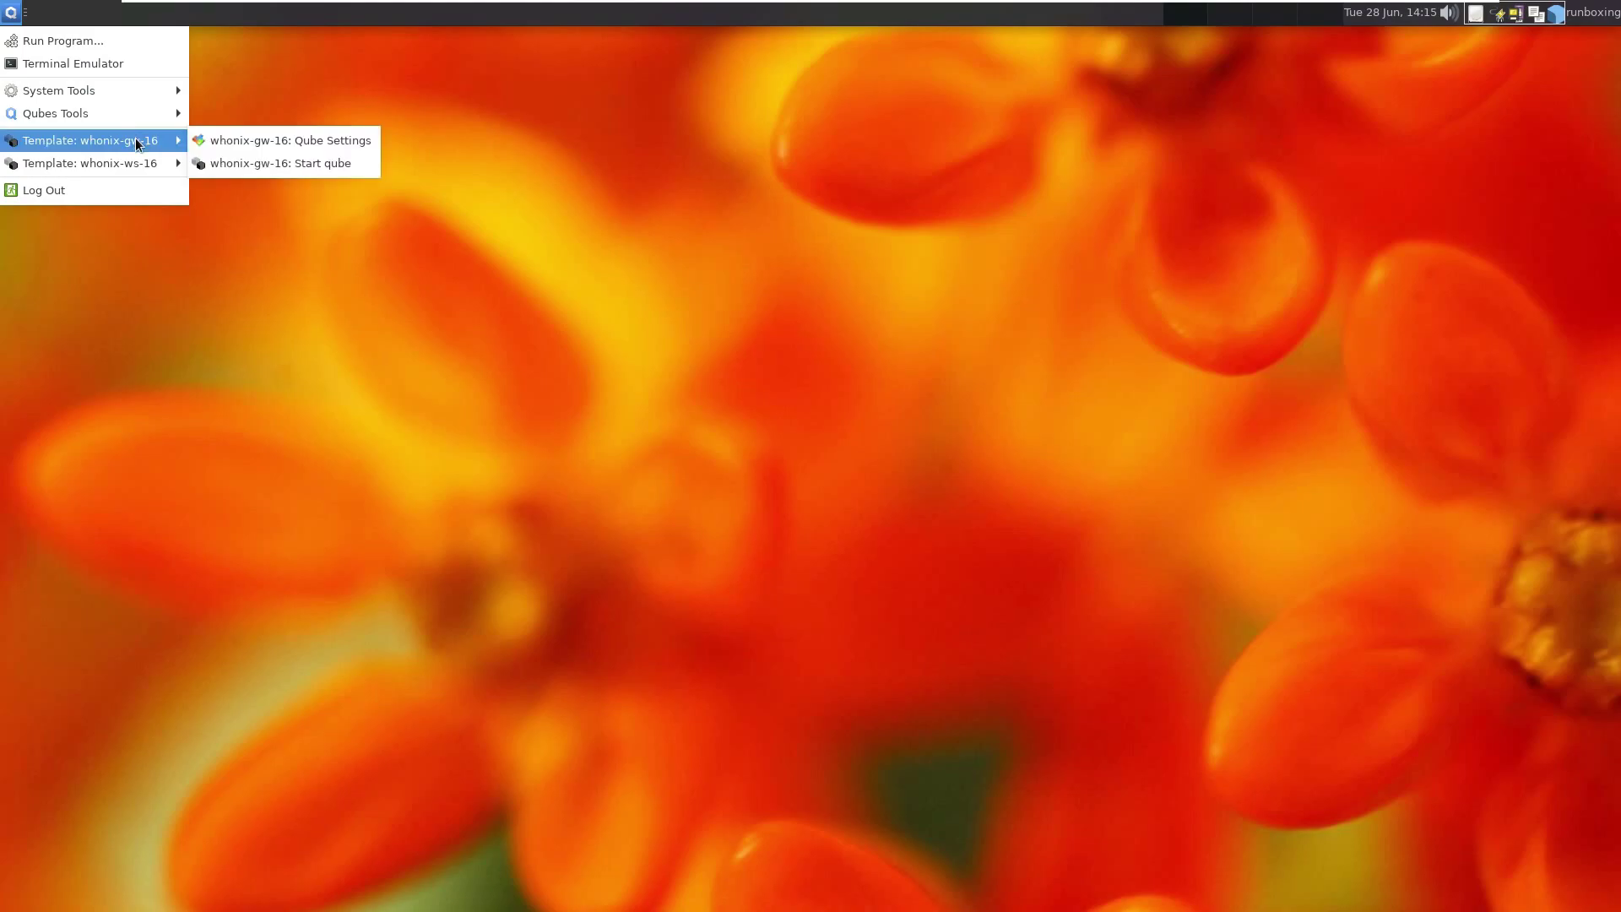
mouse_move(140, 163)
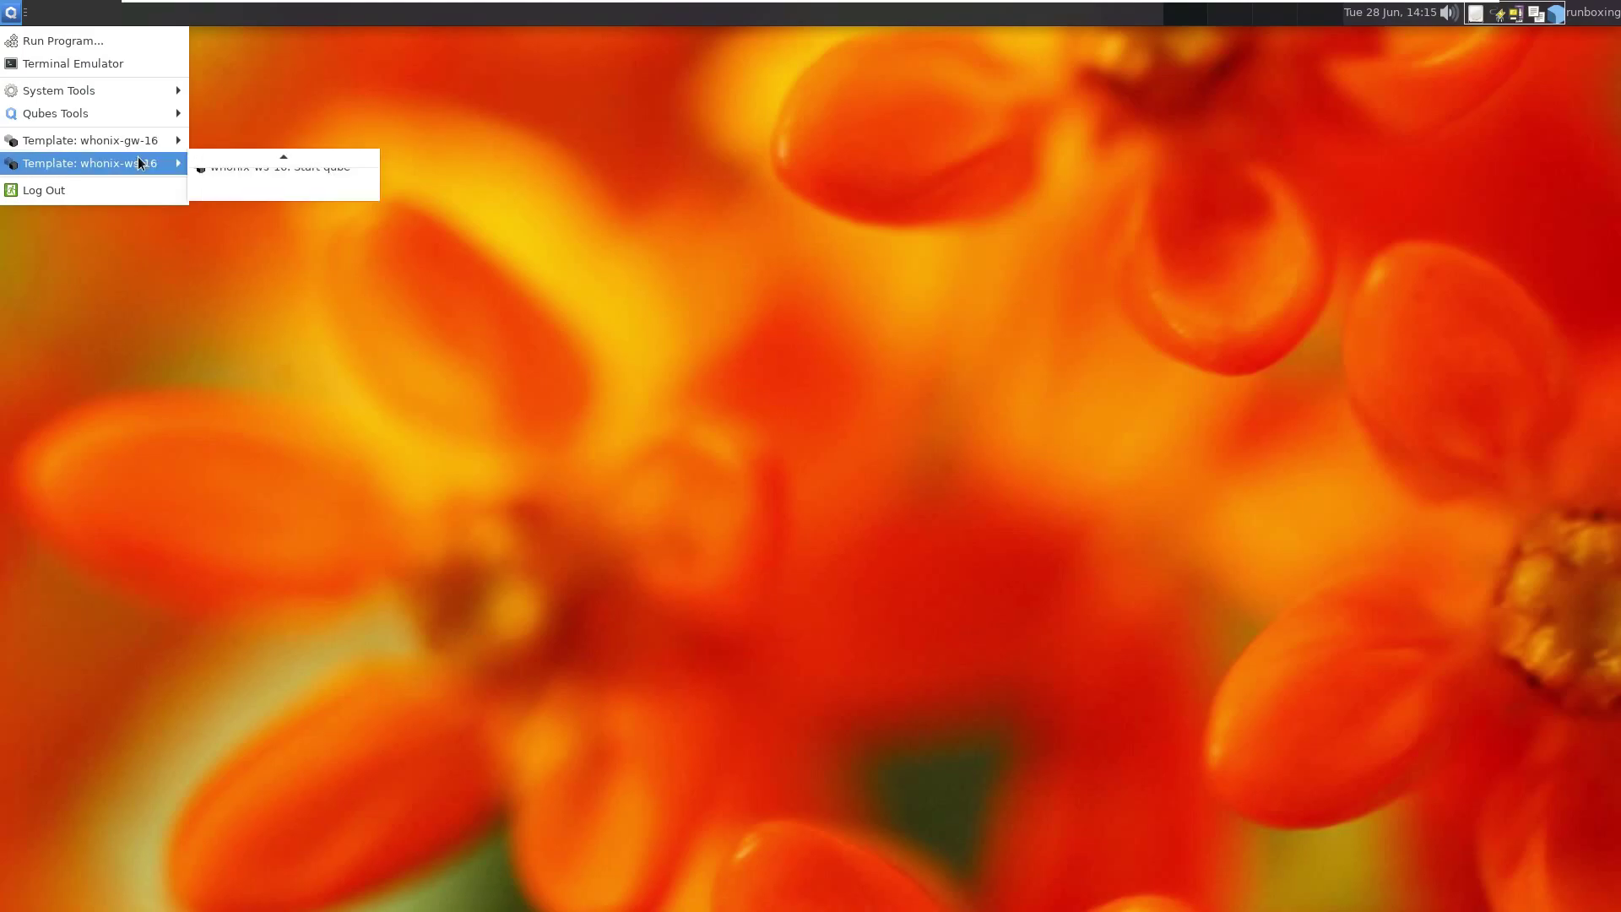
left_click(263, 174)
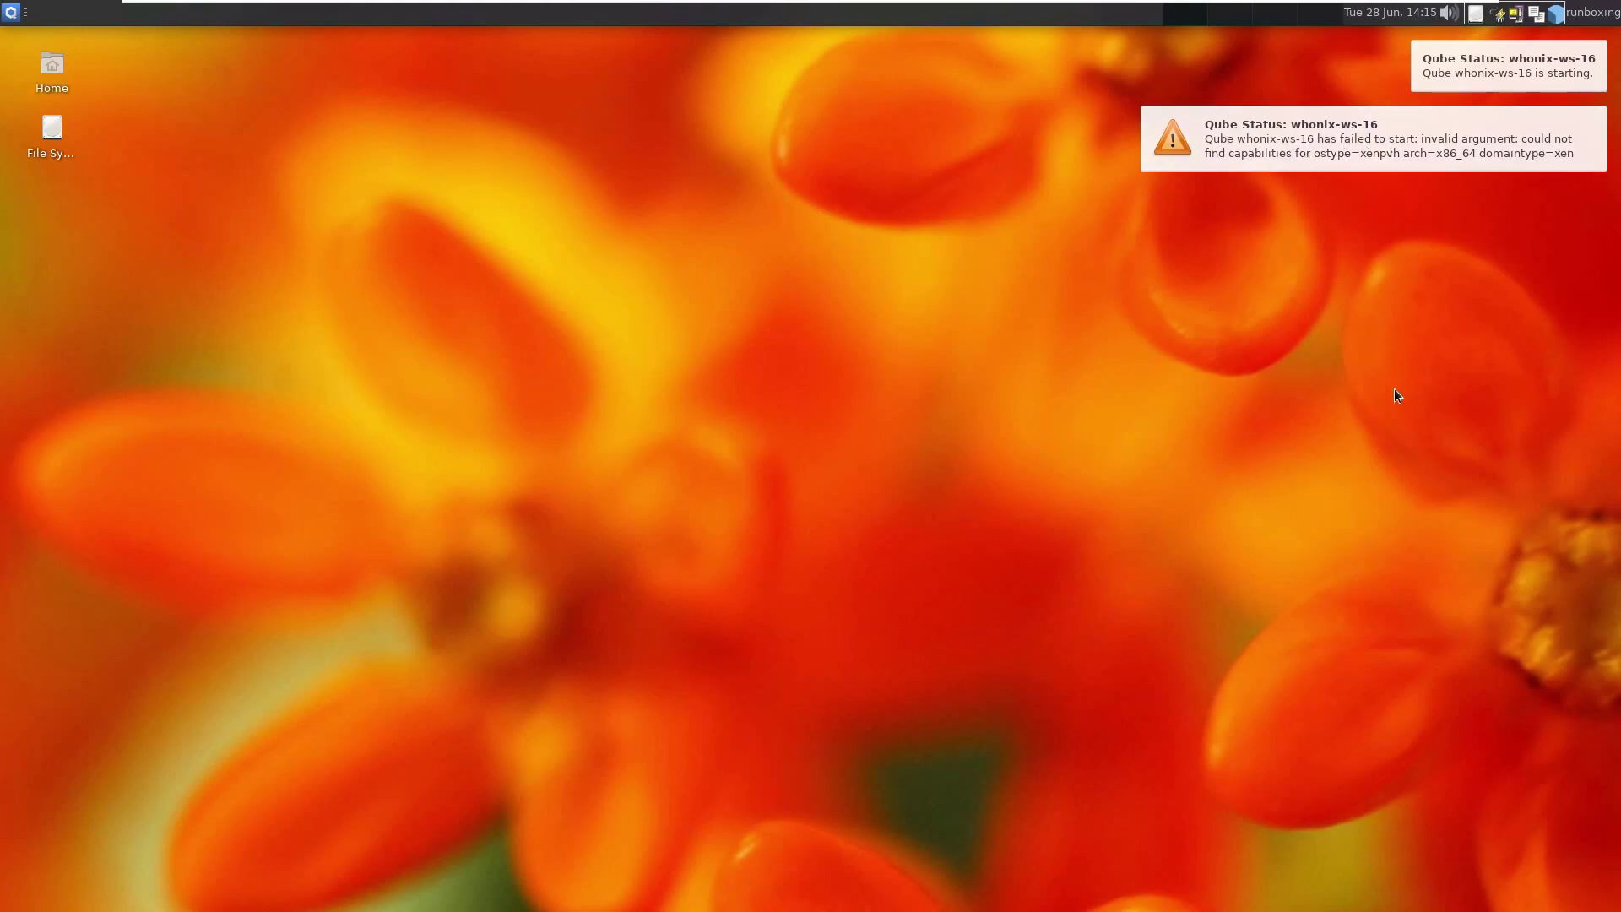
Look over the global clipboard options in the system tray and dismiss them.
left_click(1505, 15)
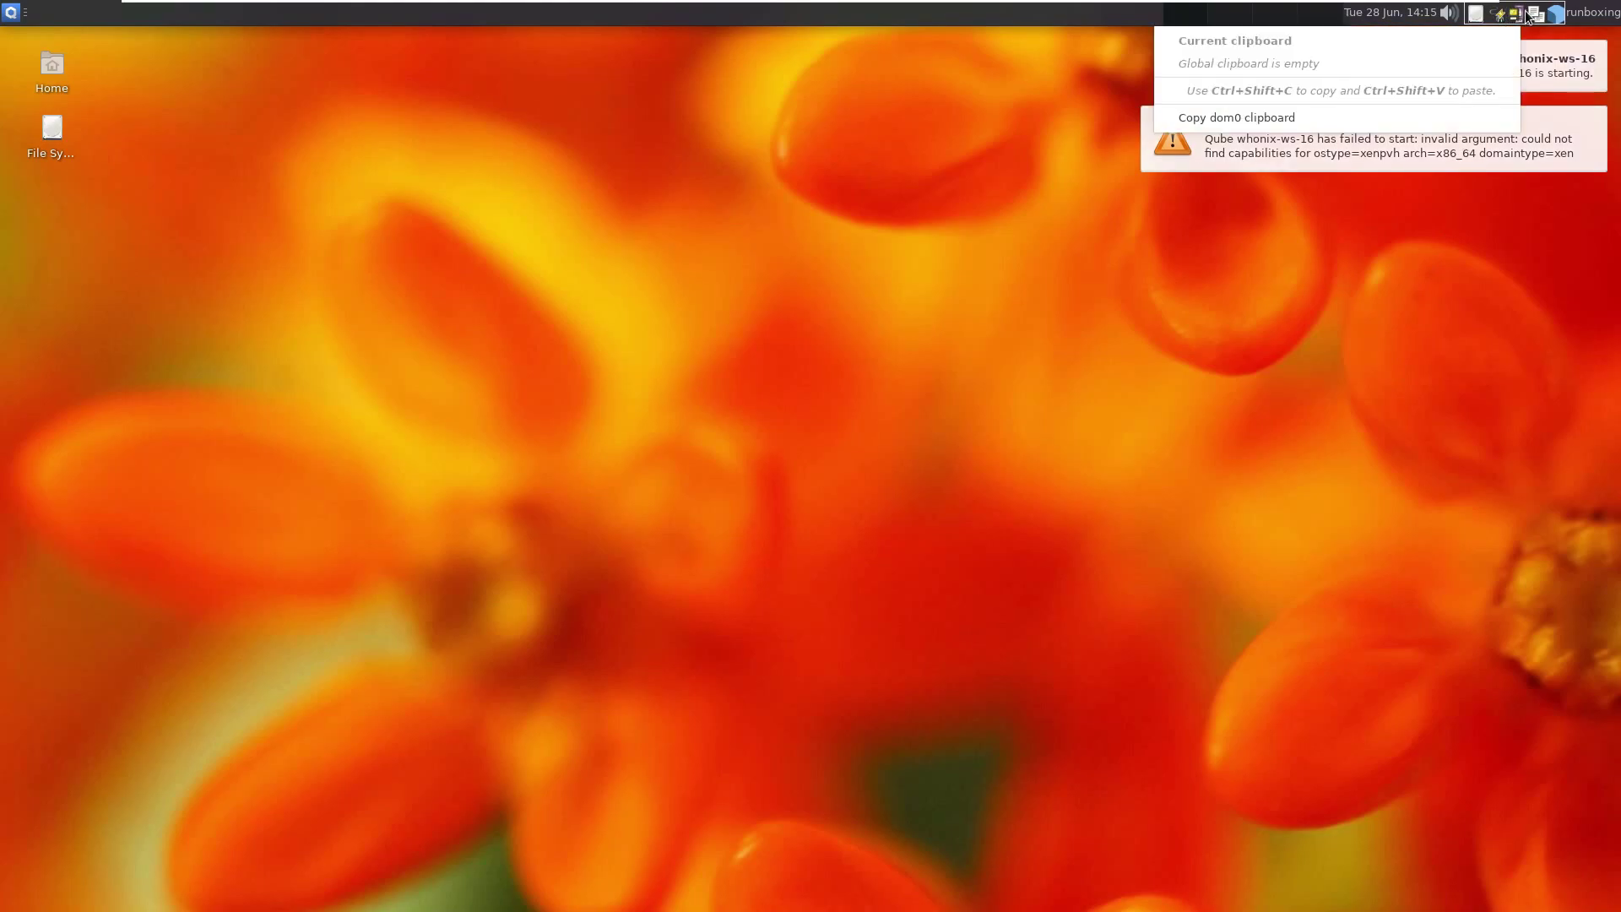
left_click(1461, 119)
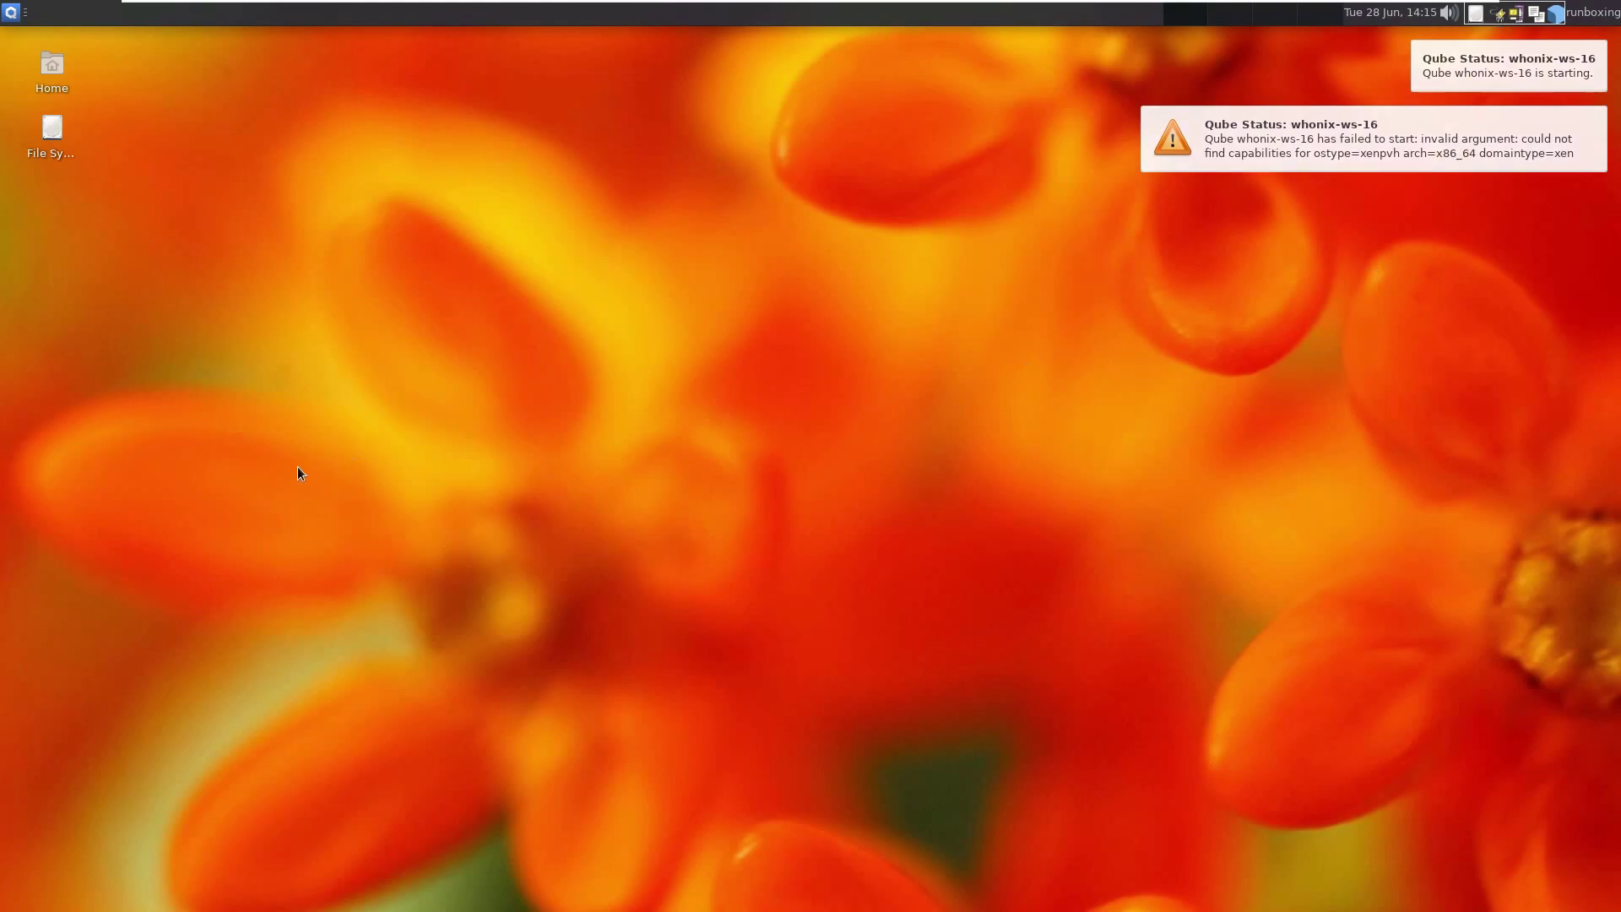
Review the theme list and the Keyboard, Focus and Advanced settings of the Window Manager, and close it.
left_click(10, 12)
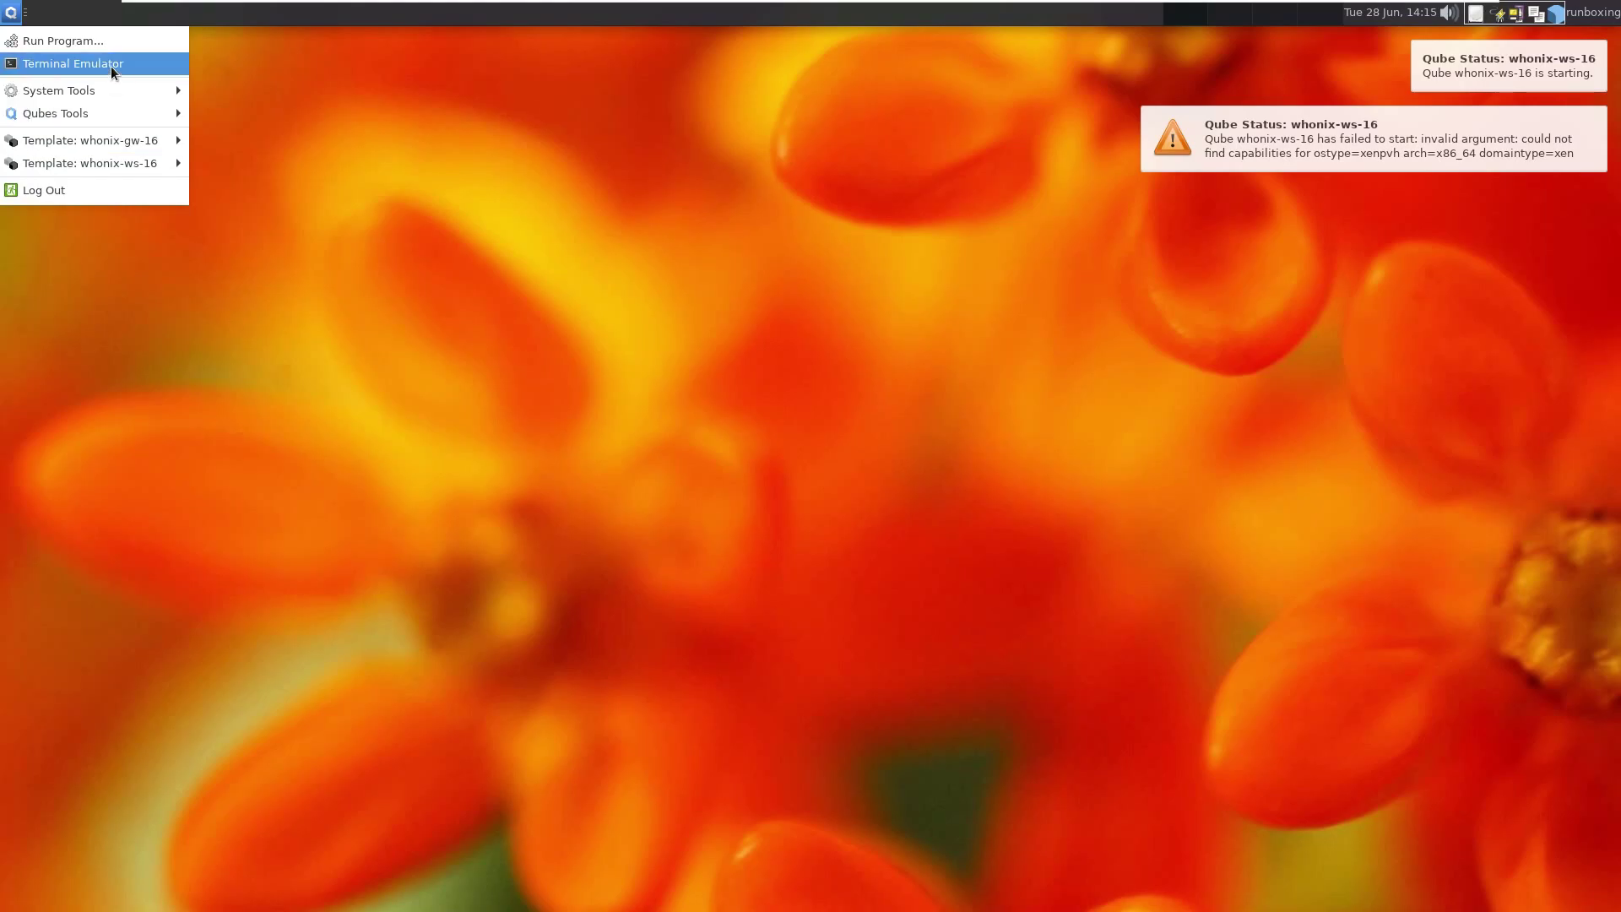
mouse_move(120, 93)
scroll(291, 354, "down", 3)
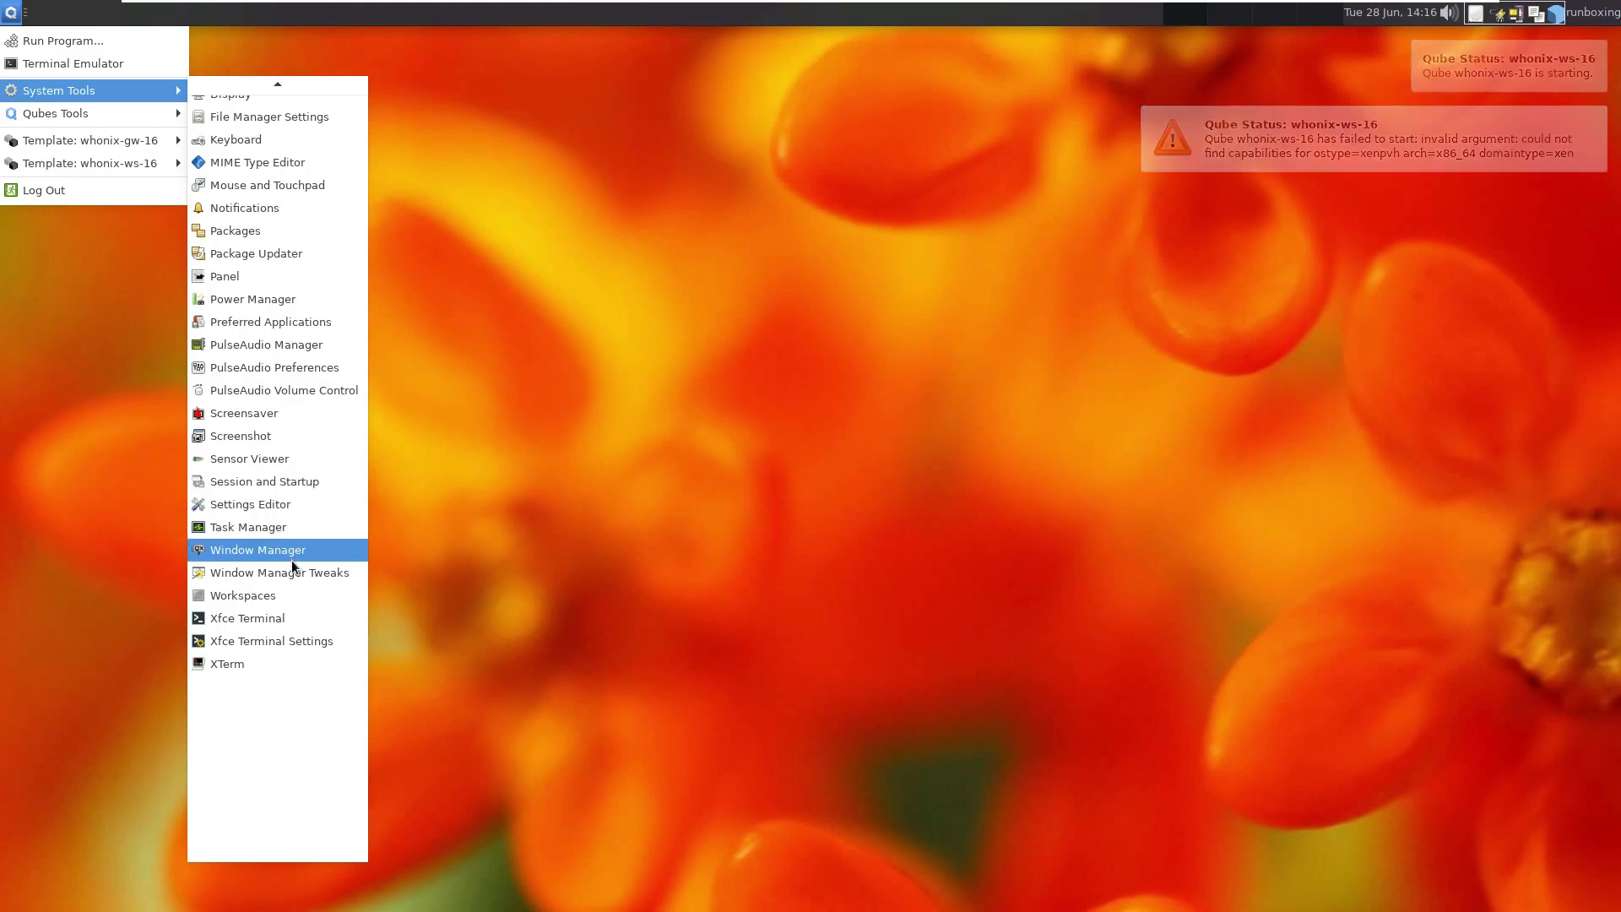
left_click(307, 548)
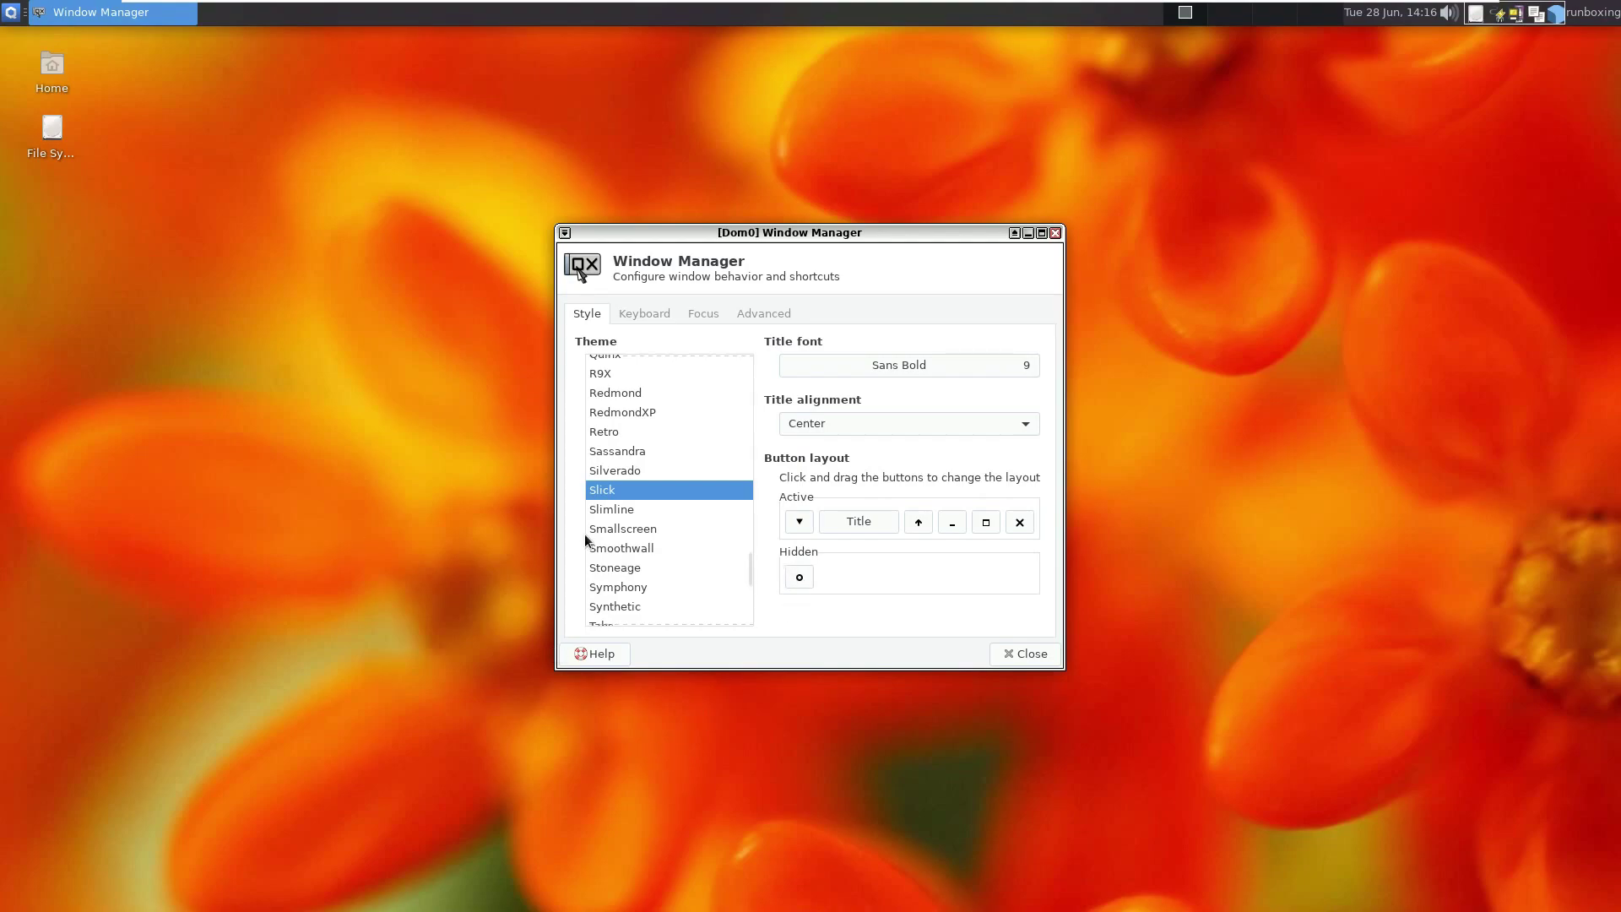
left_click_drag(747, 561, 746, 635)
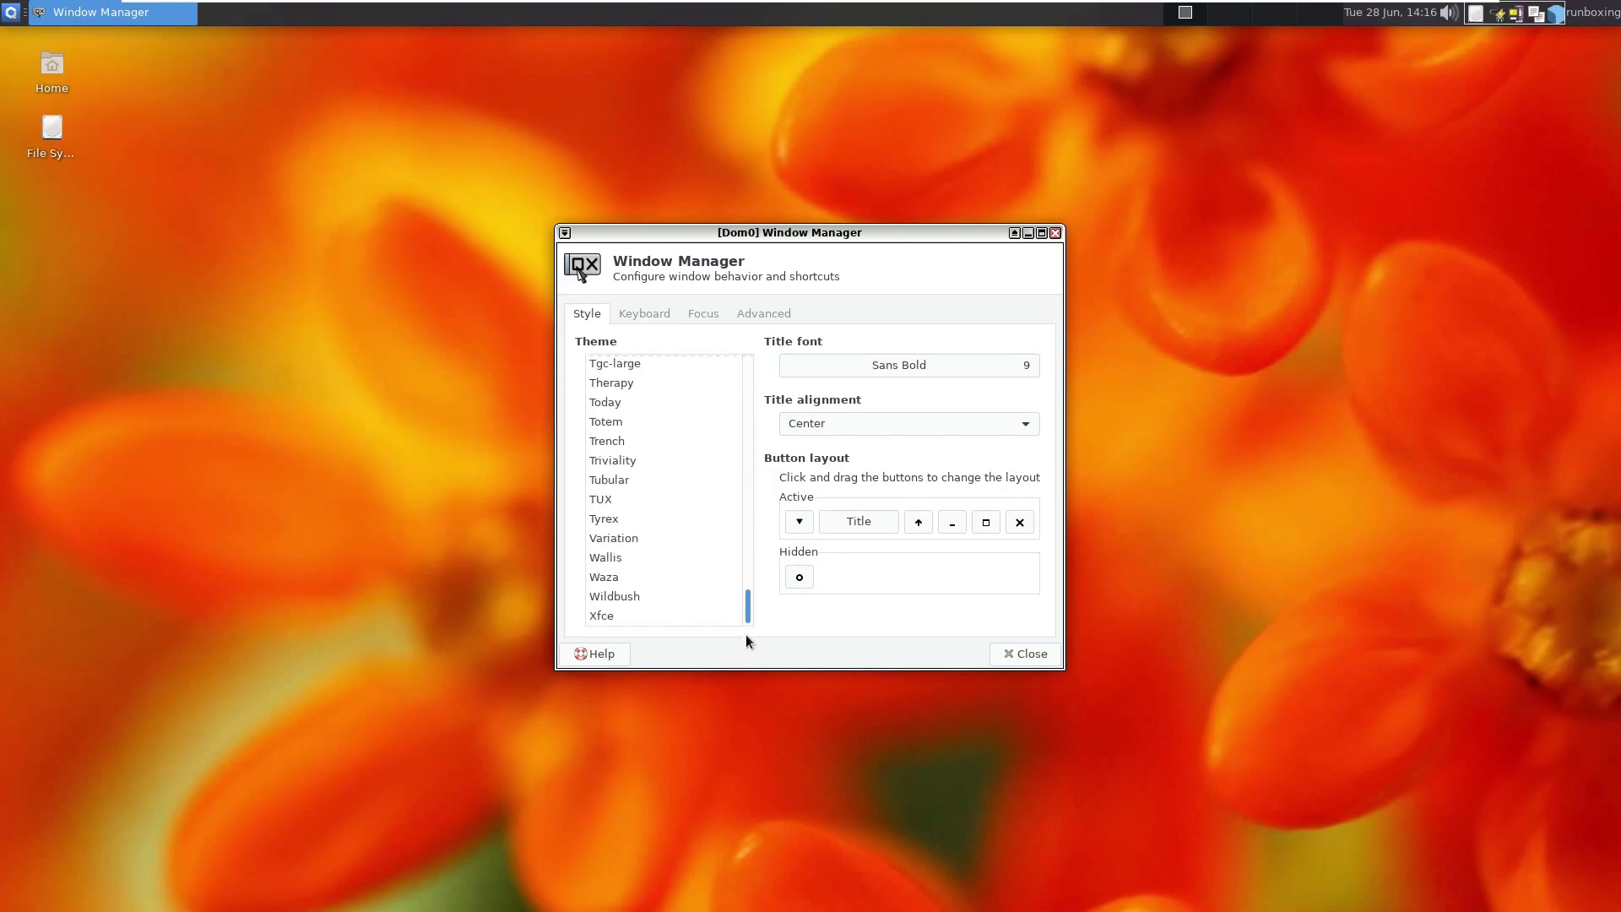
left_click(645, 314)
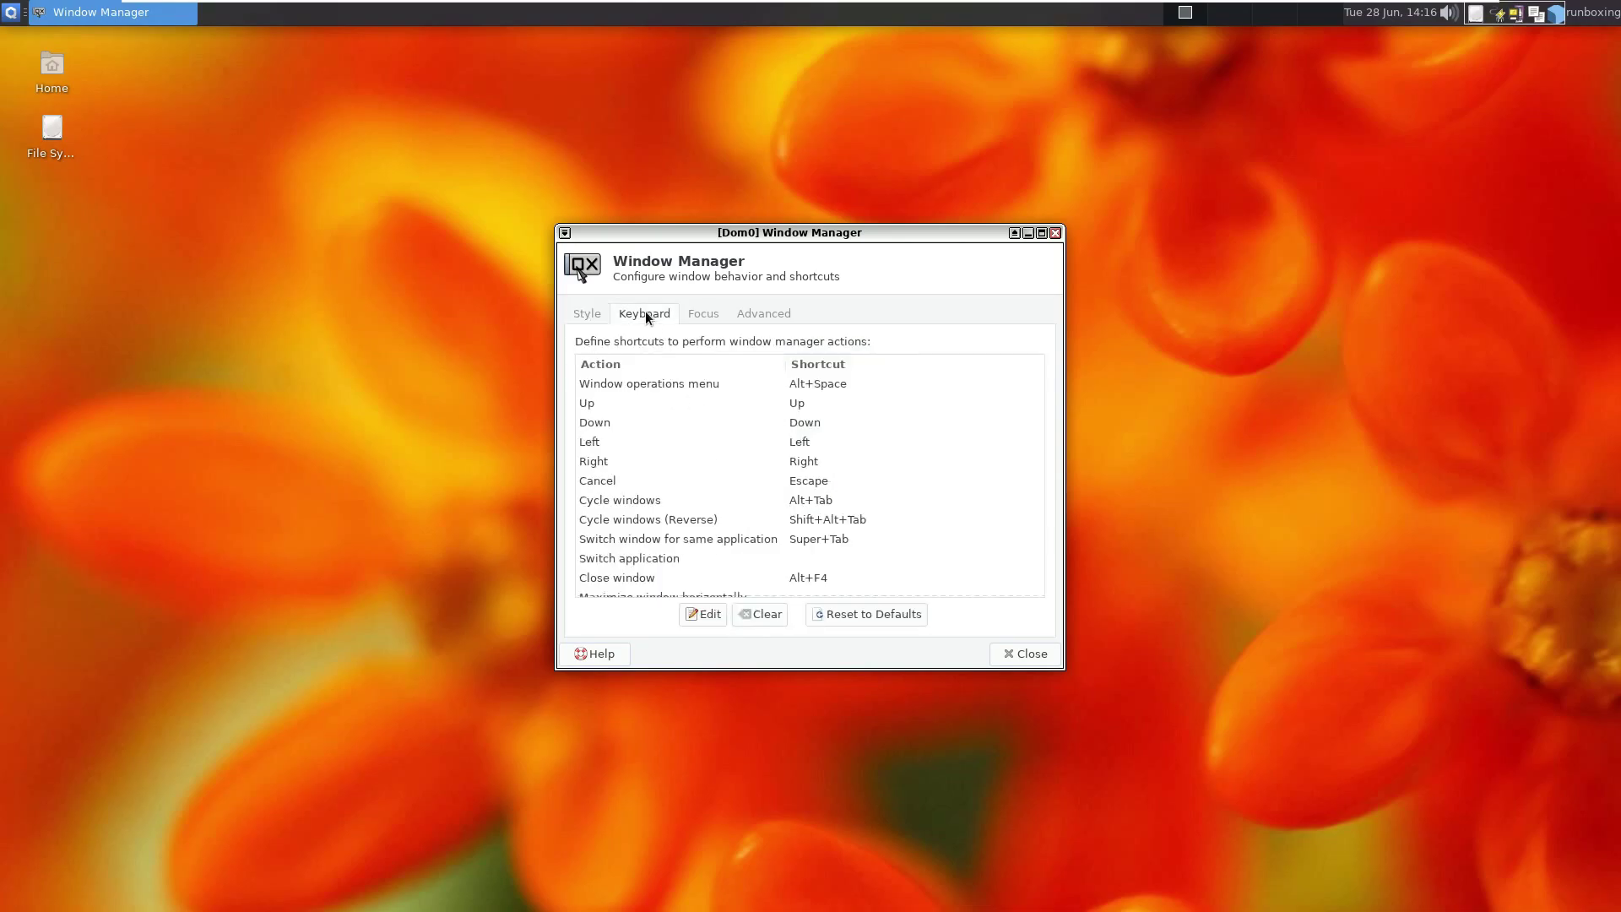
left_click(711, 313)
left_click(767, 314)
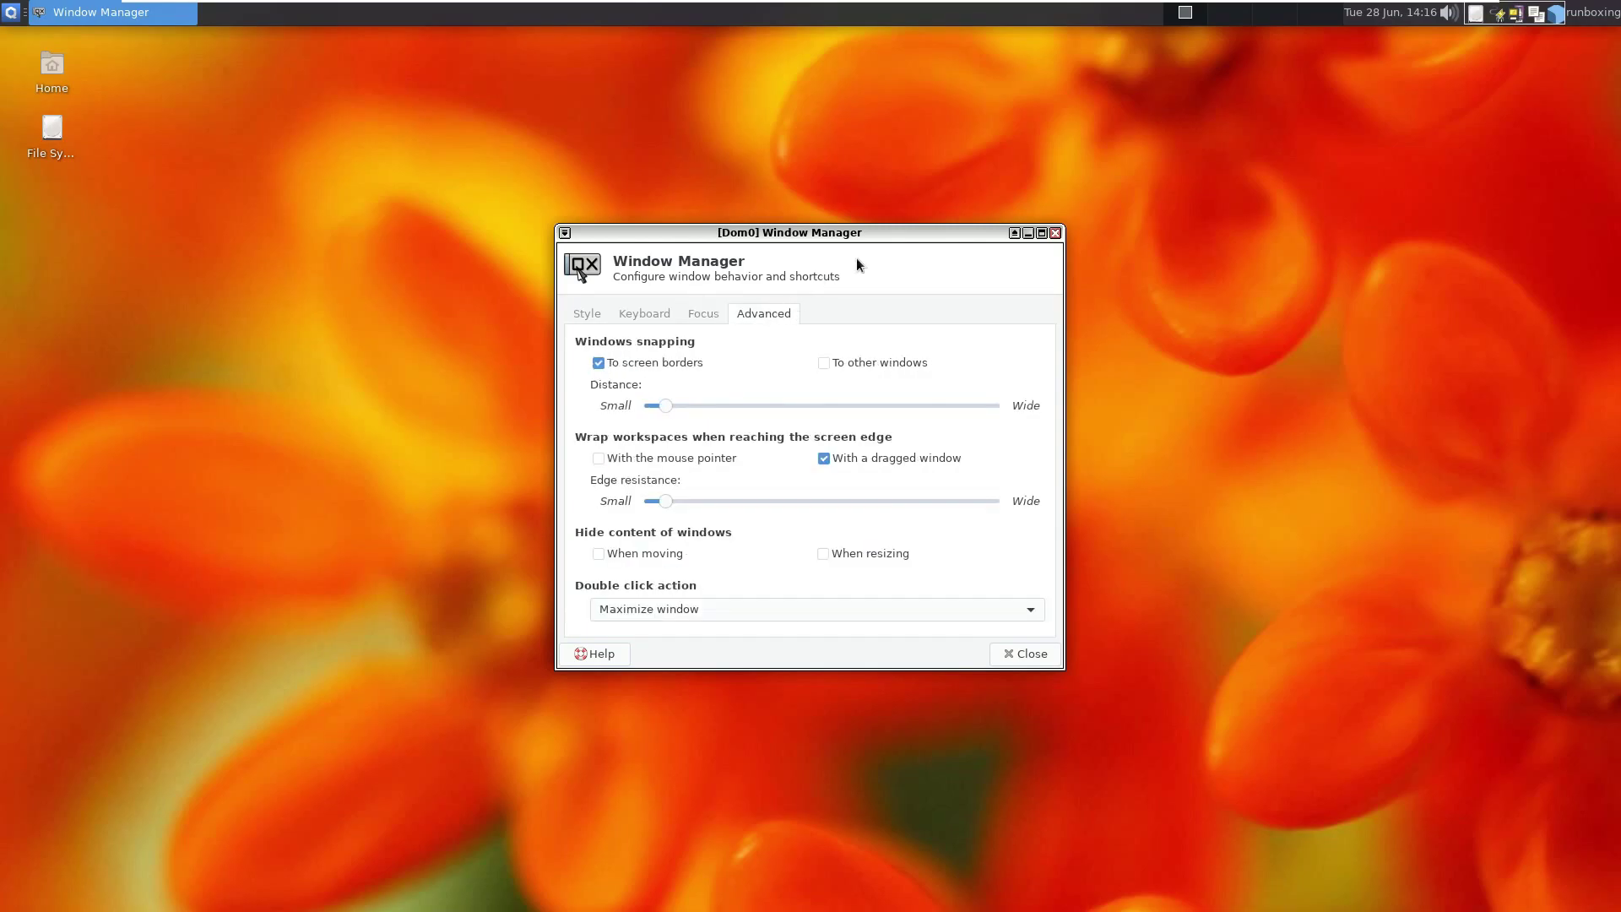
left_click(1012, 654)
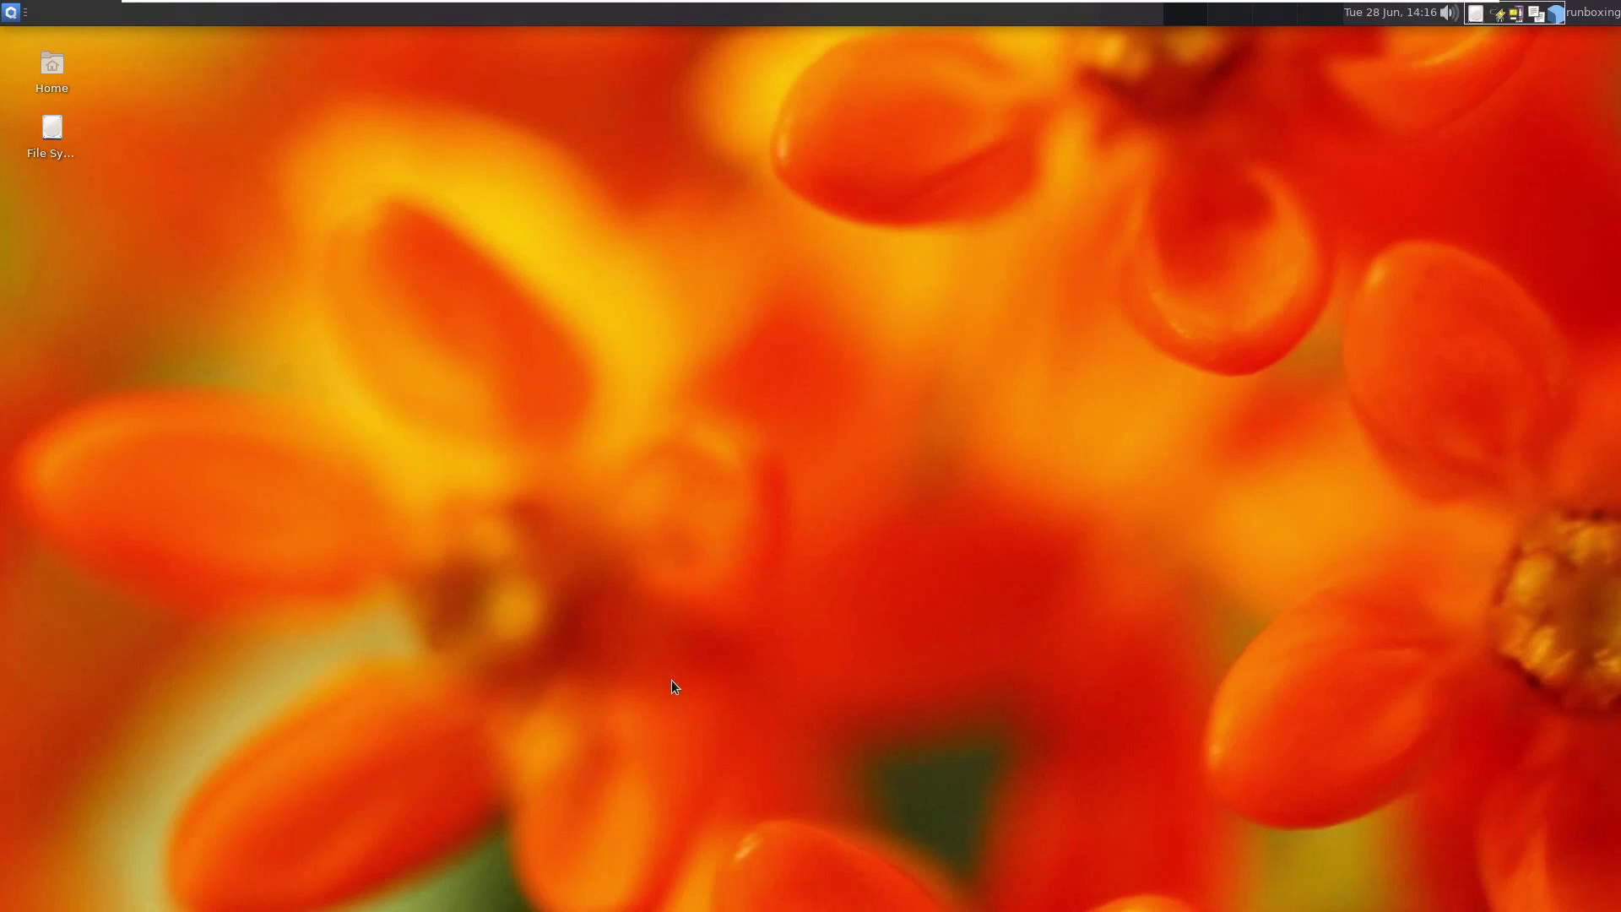
left_click(13, 14)
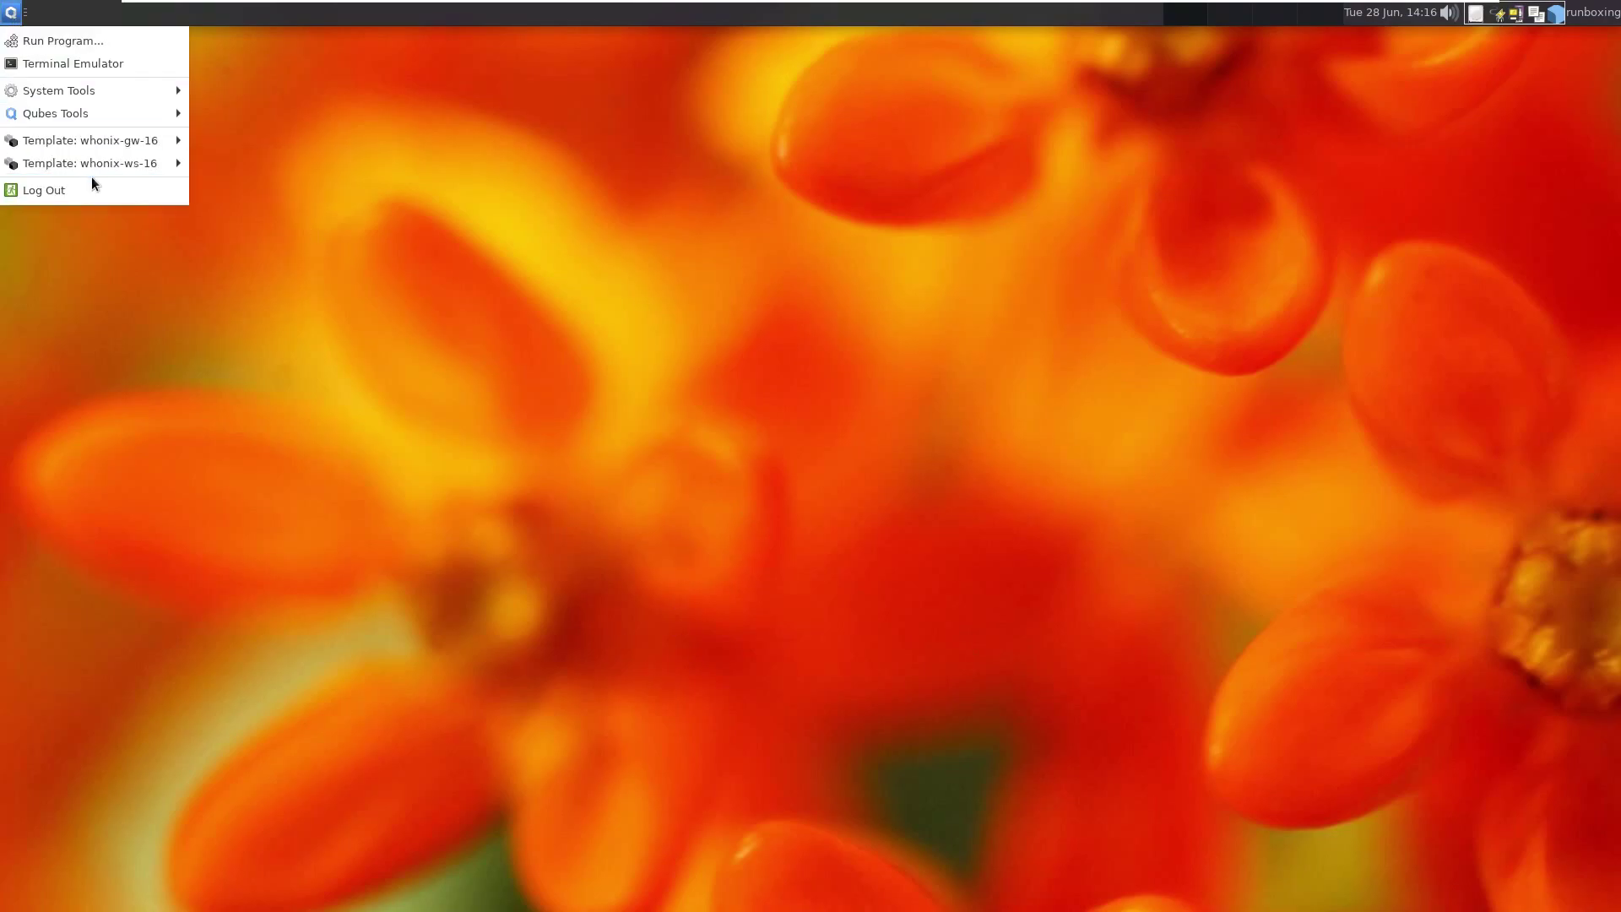
left_click(848, 500)
Open the Task Manager from the desktop's applications list, look through the running processes, and close it.
right_click(676, 372)
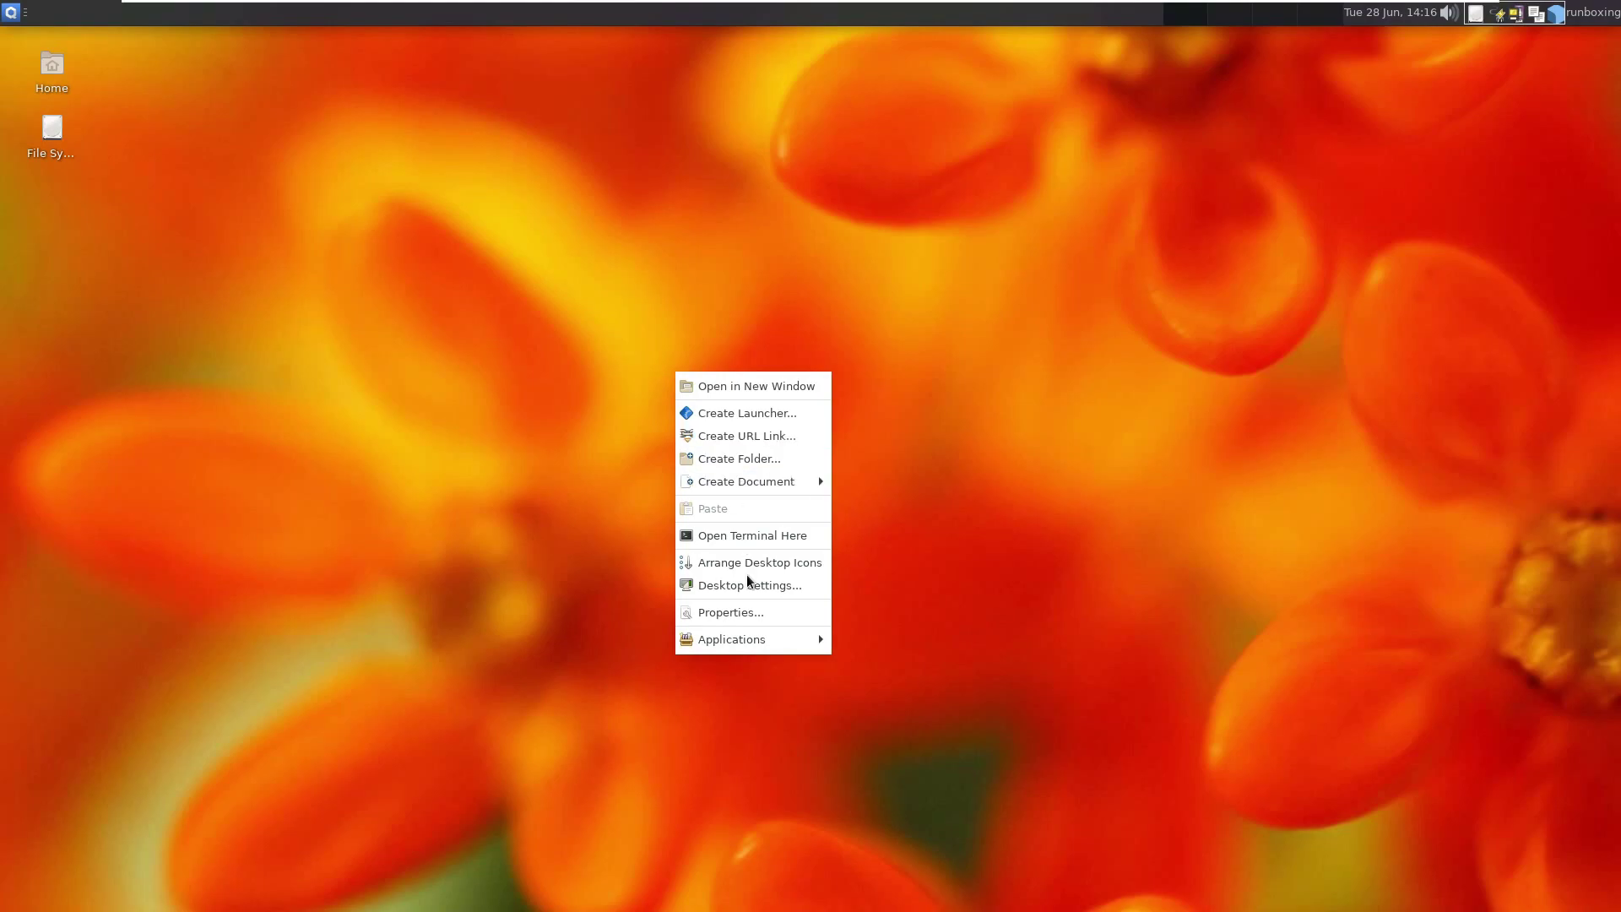
mouse_move(753, 656)
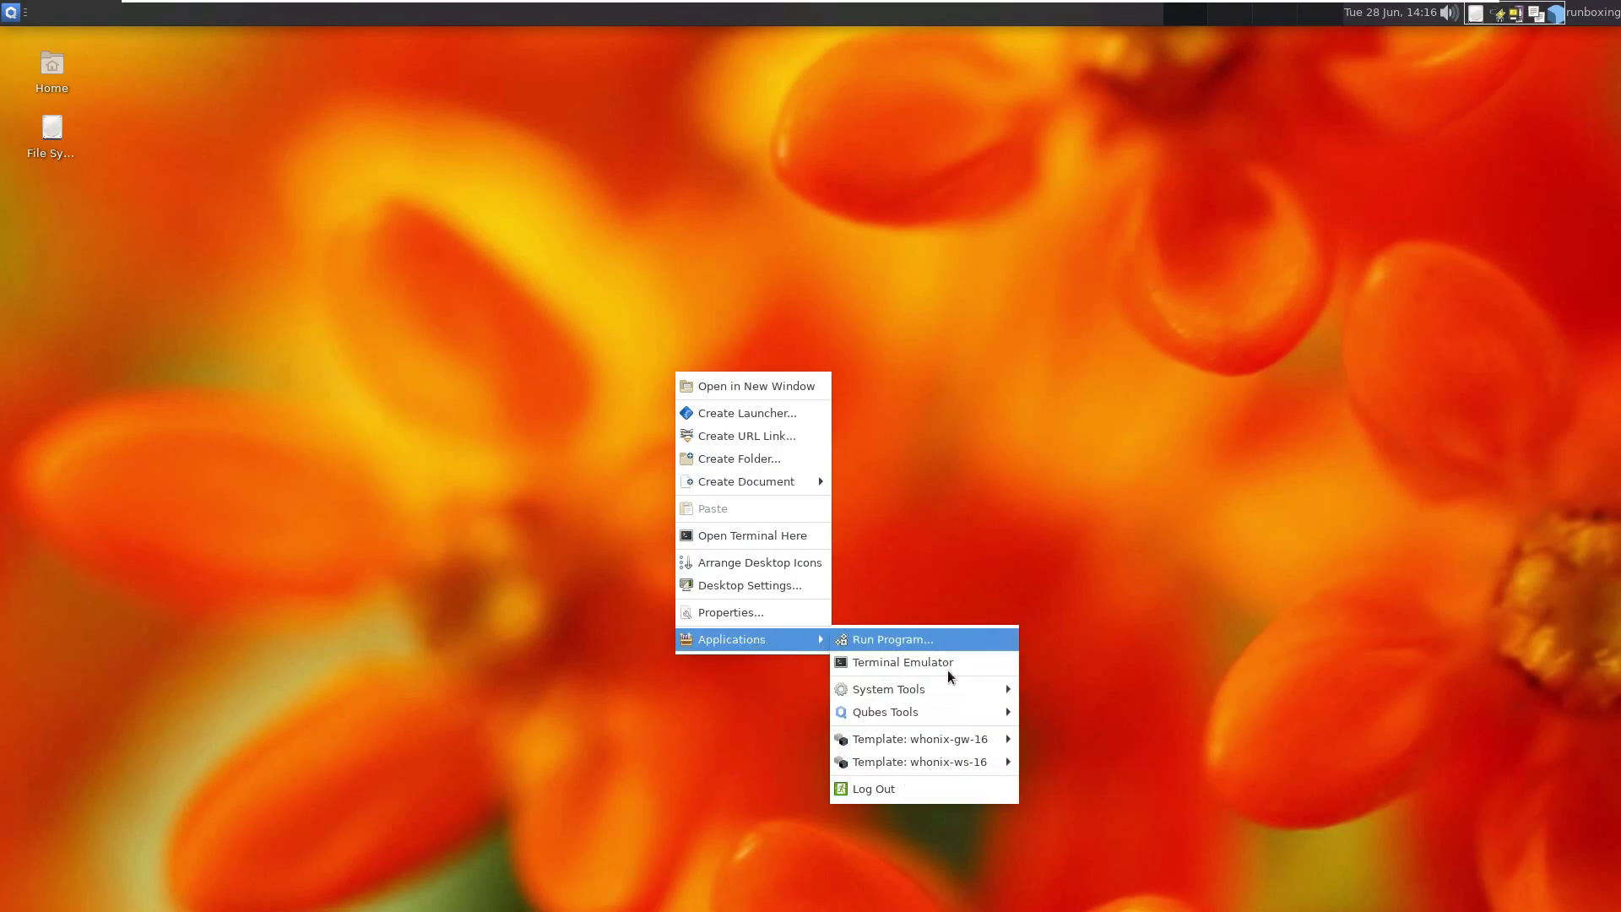
mouse_move(958, 696)
mouse_move(960, 724)
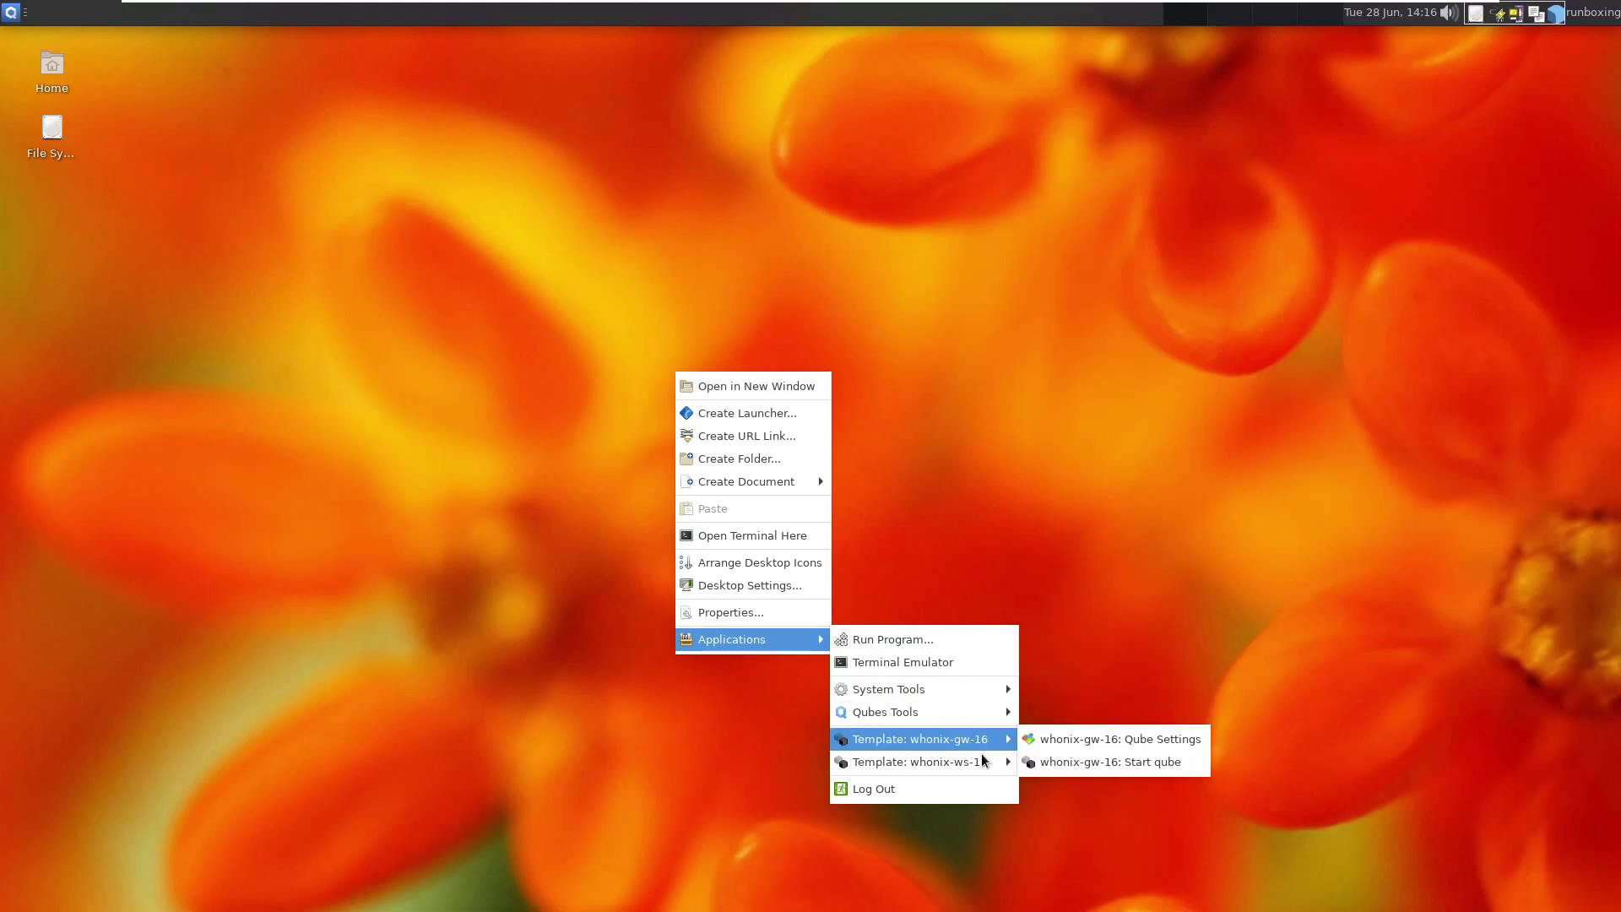
mouse_move(983, 763)
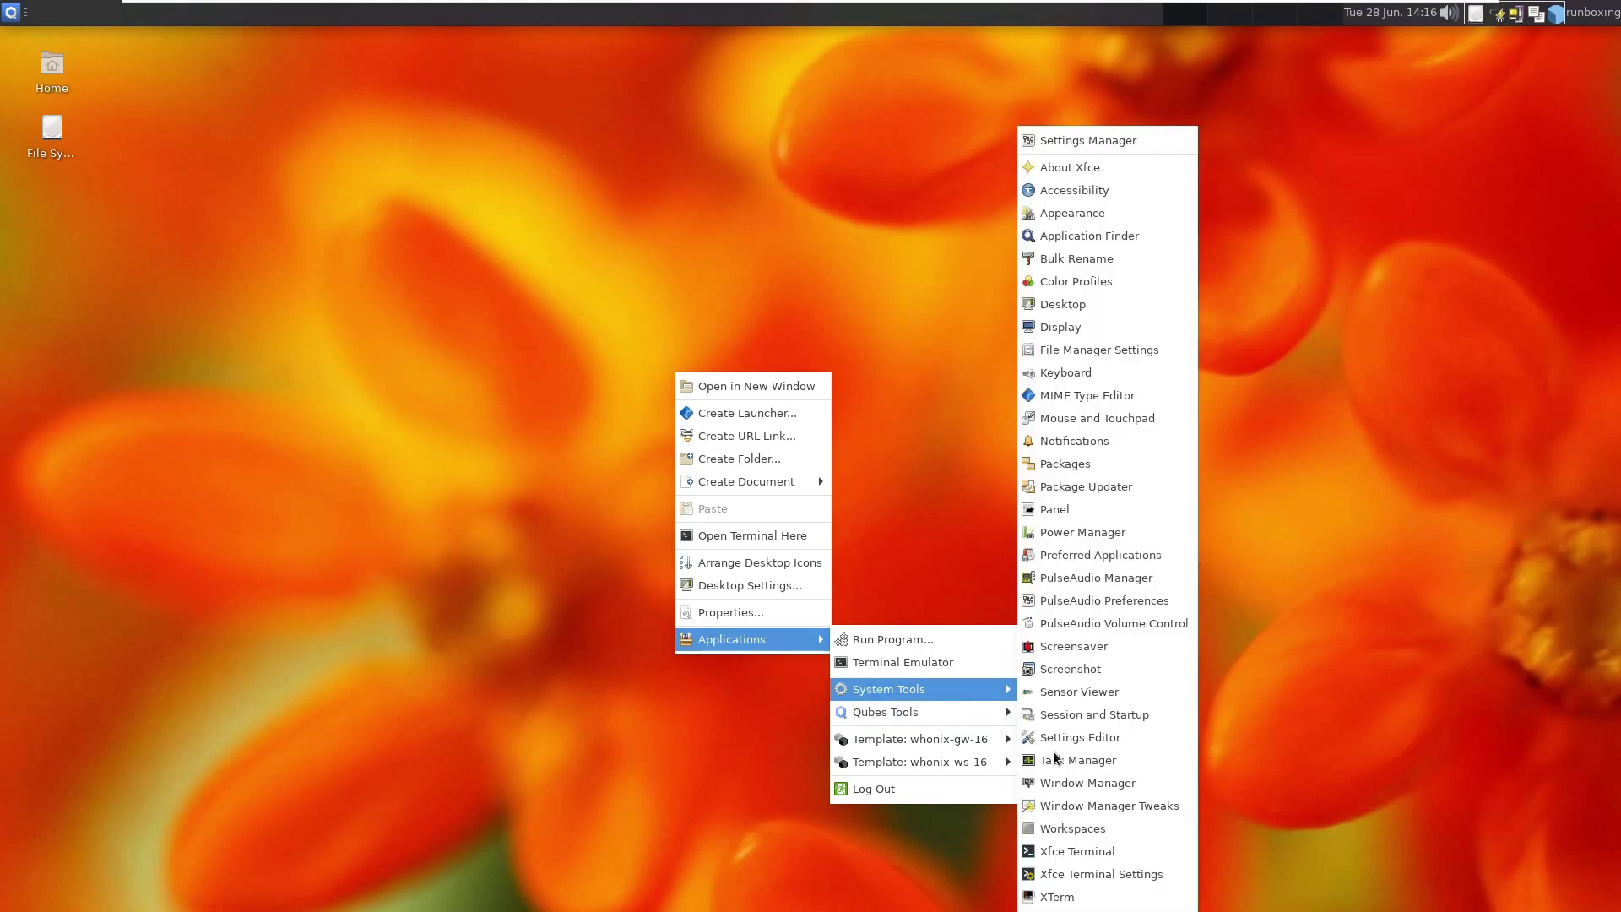
left_click(1068, 758)
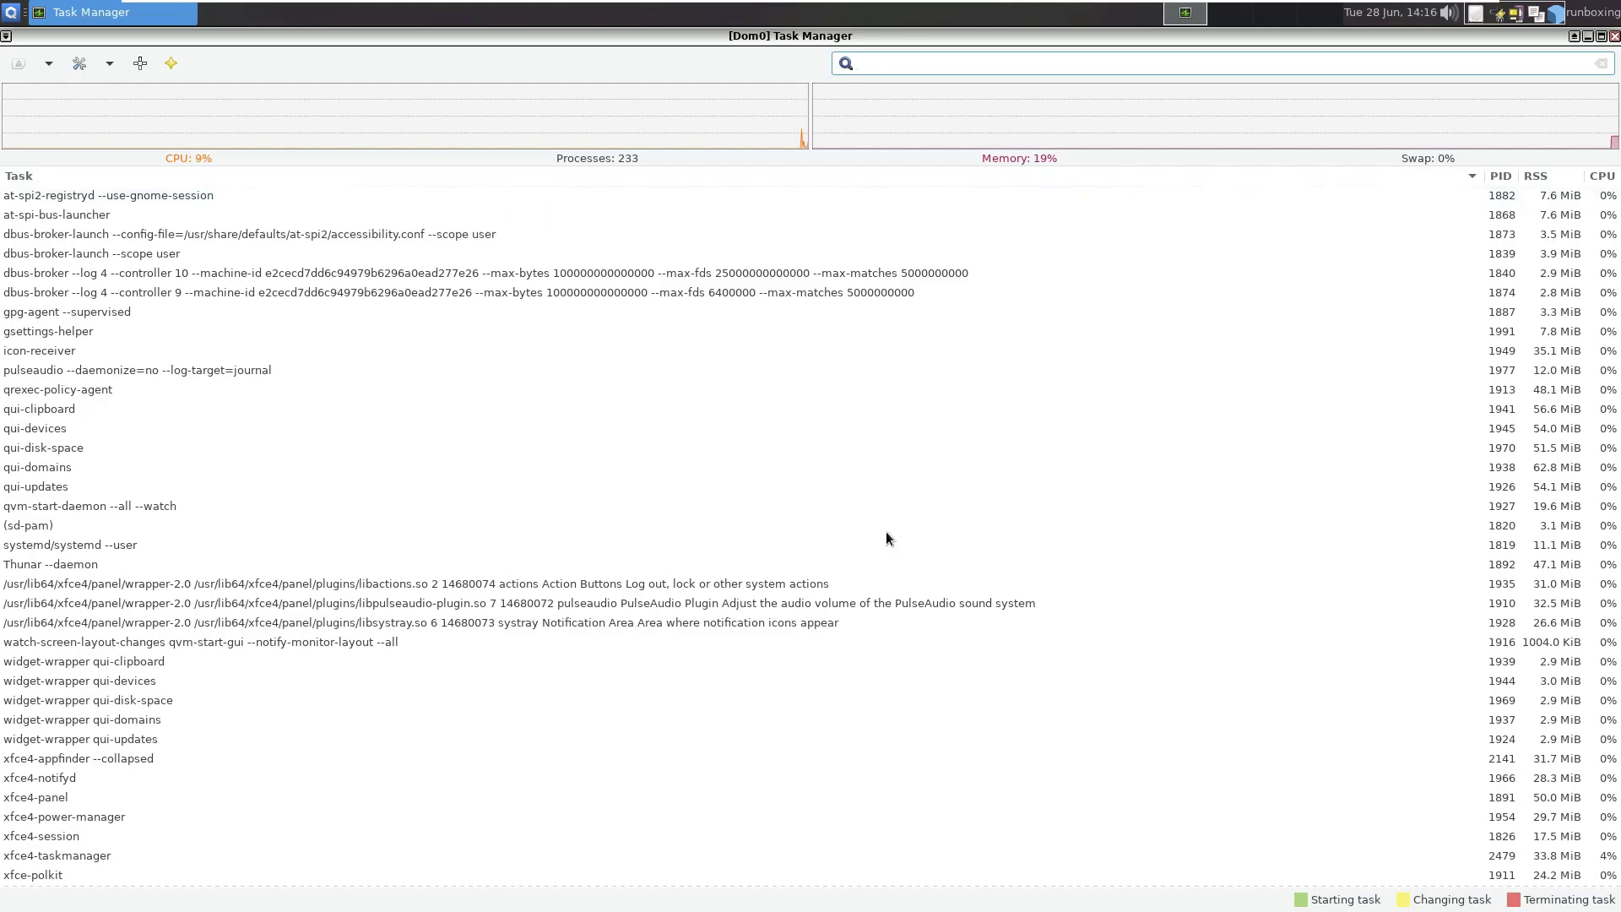
scroll(887, 537, "down", 2)
scroll(884, 537, "up", 2)
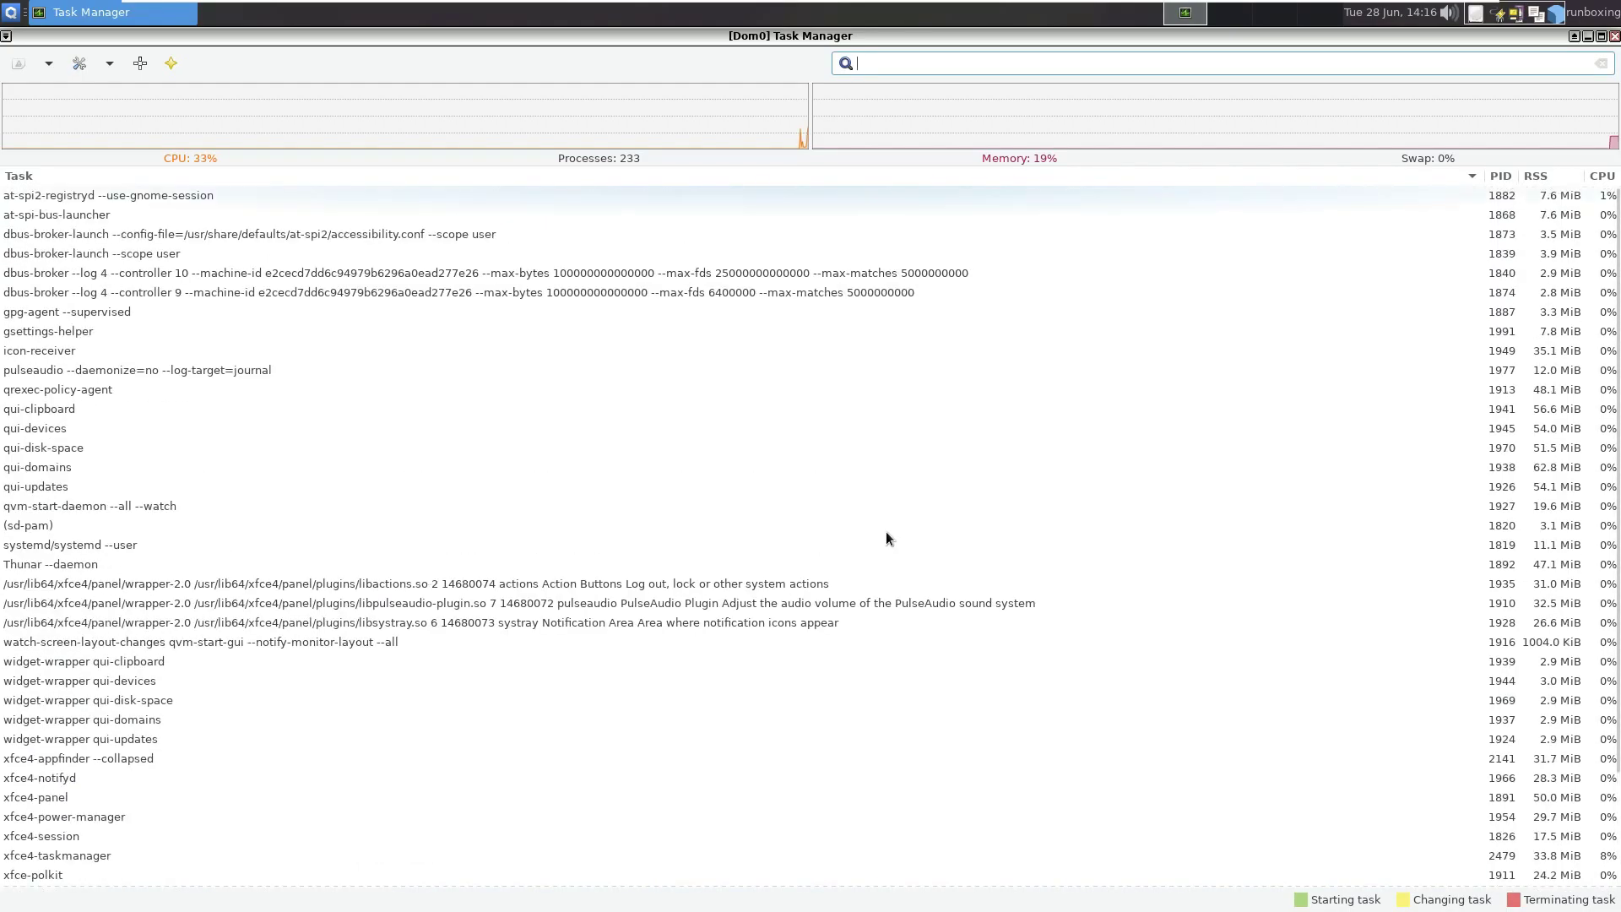
left_click(1614, 35)
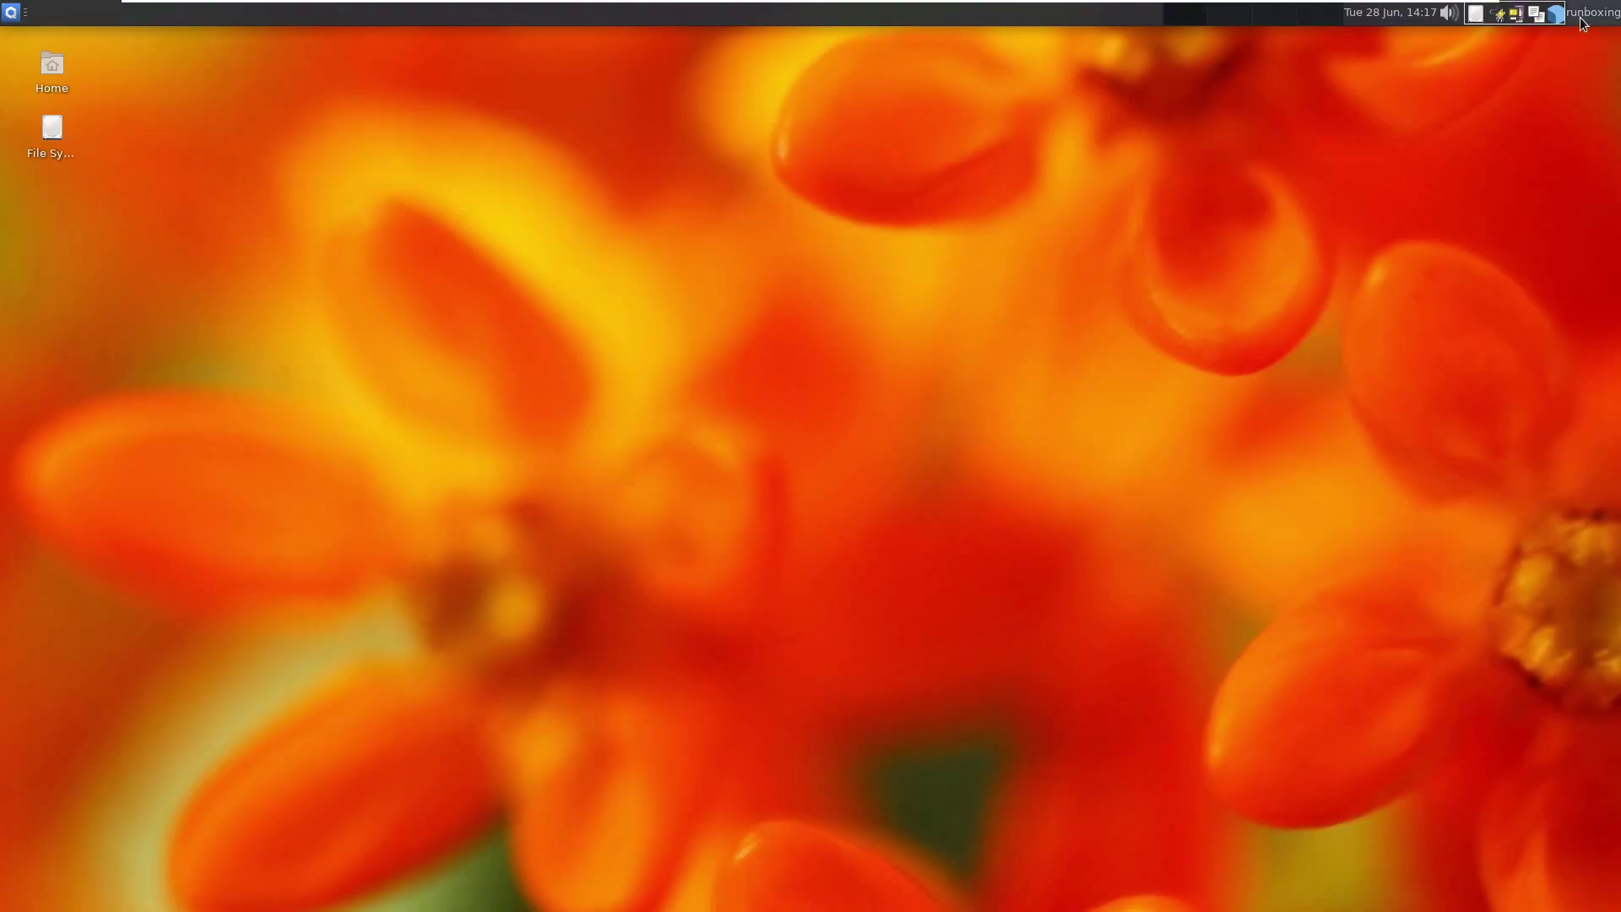
Shut down the system from the user session options and confirm the shutdown.
left_click(1579, 15)
mouse_move(1558, 125)
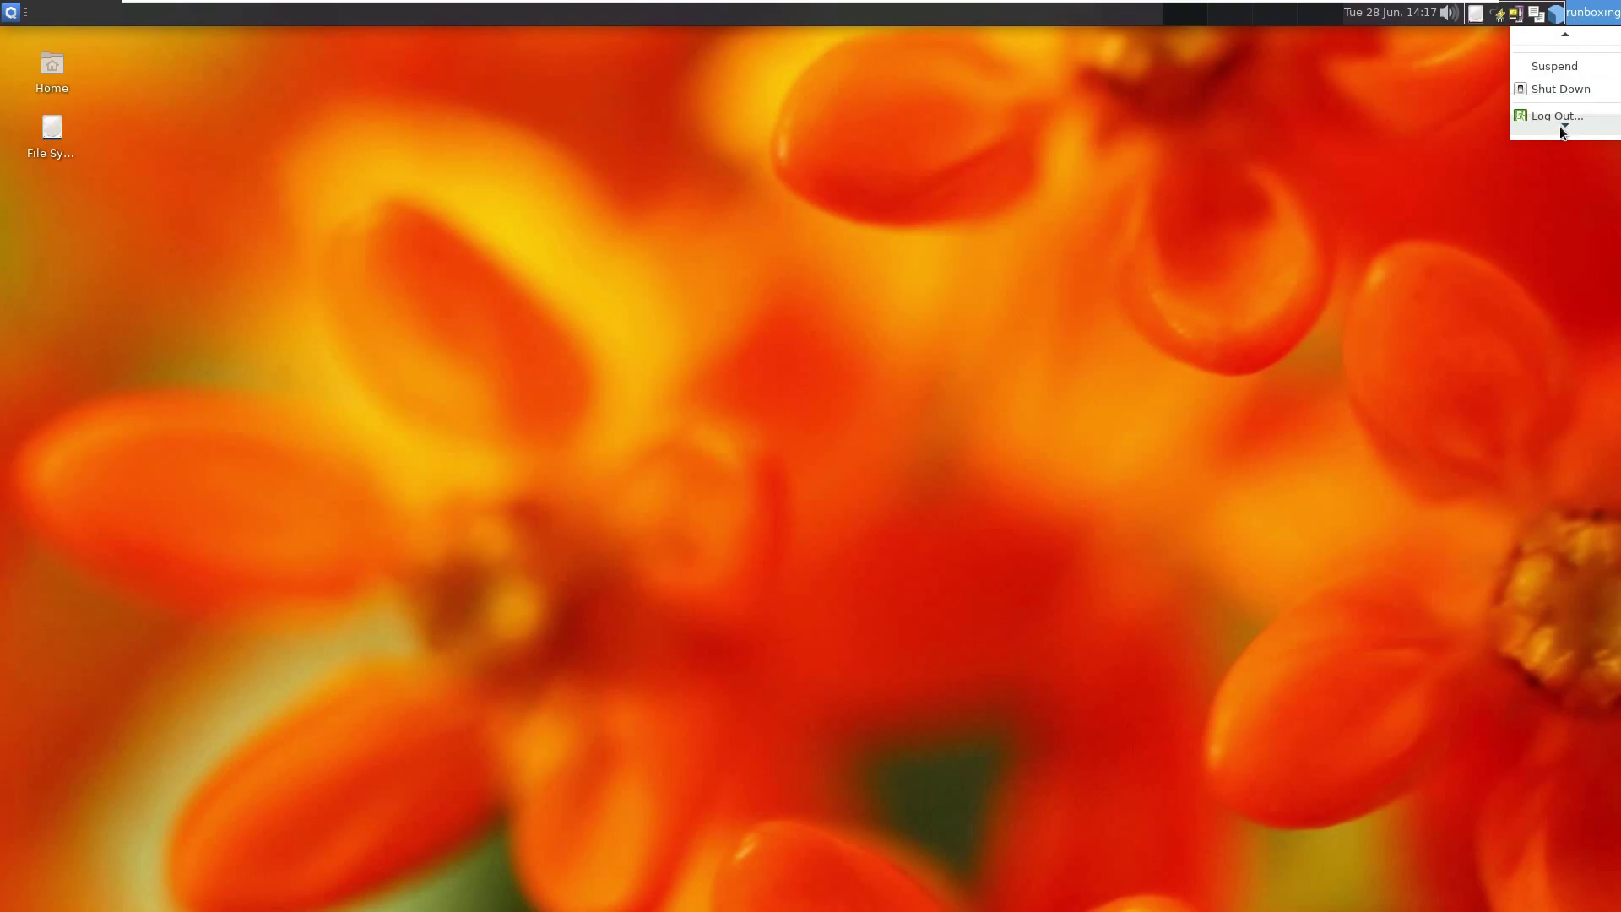
mouse_move(1564, 36)
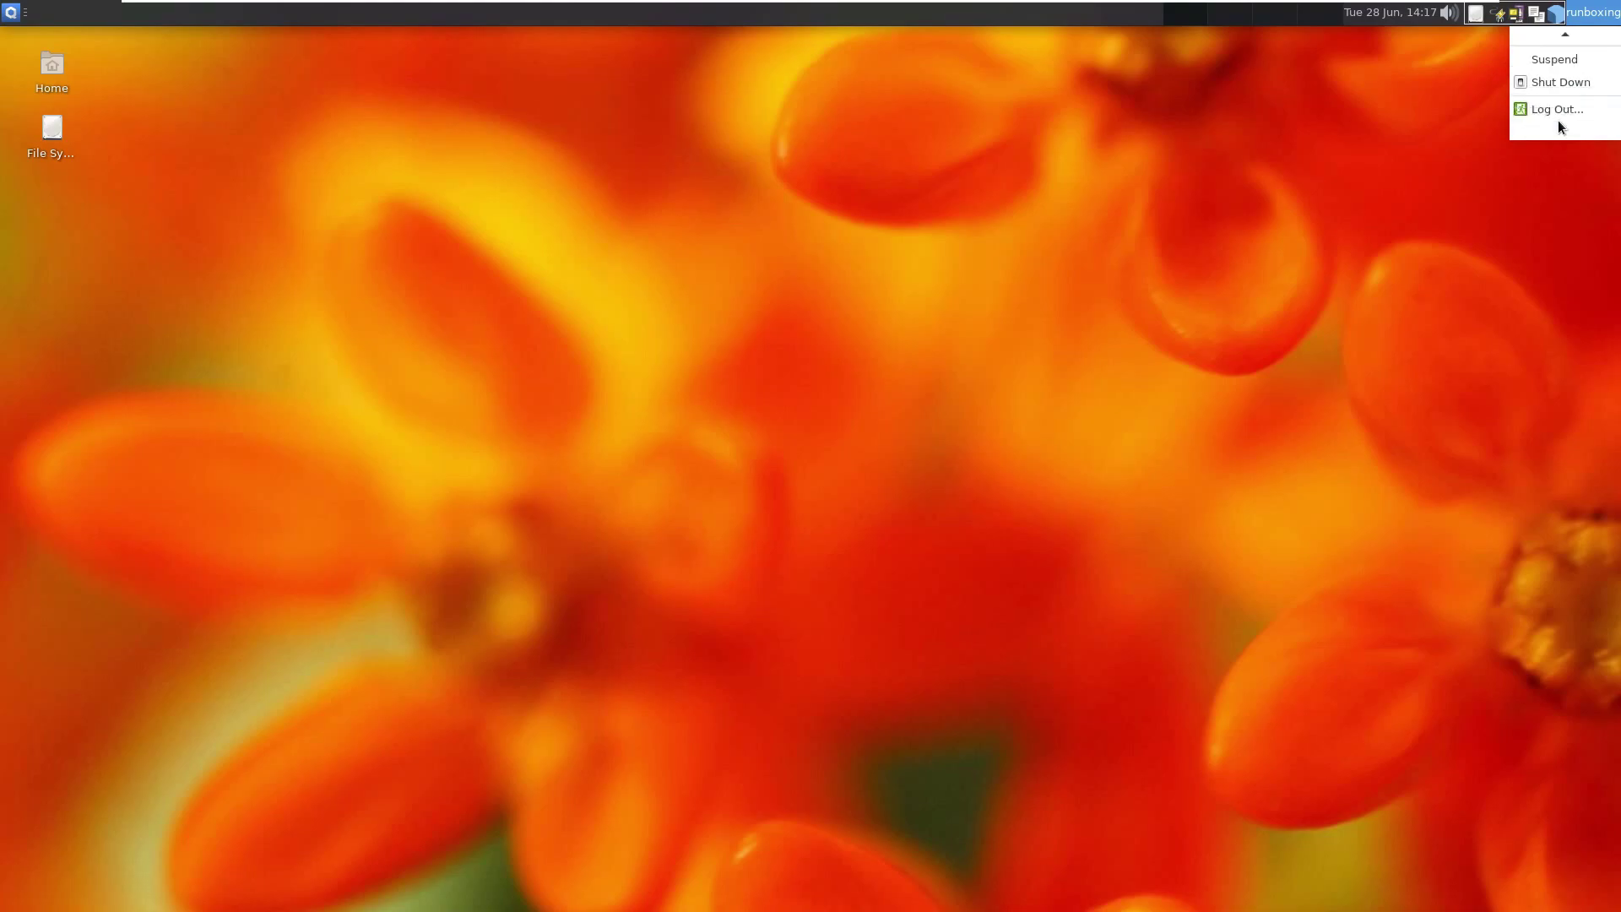
left_click(1552, 80)
left_click(902, 490)
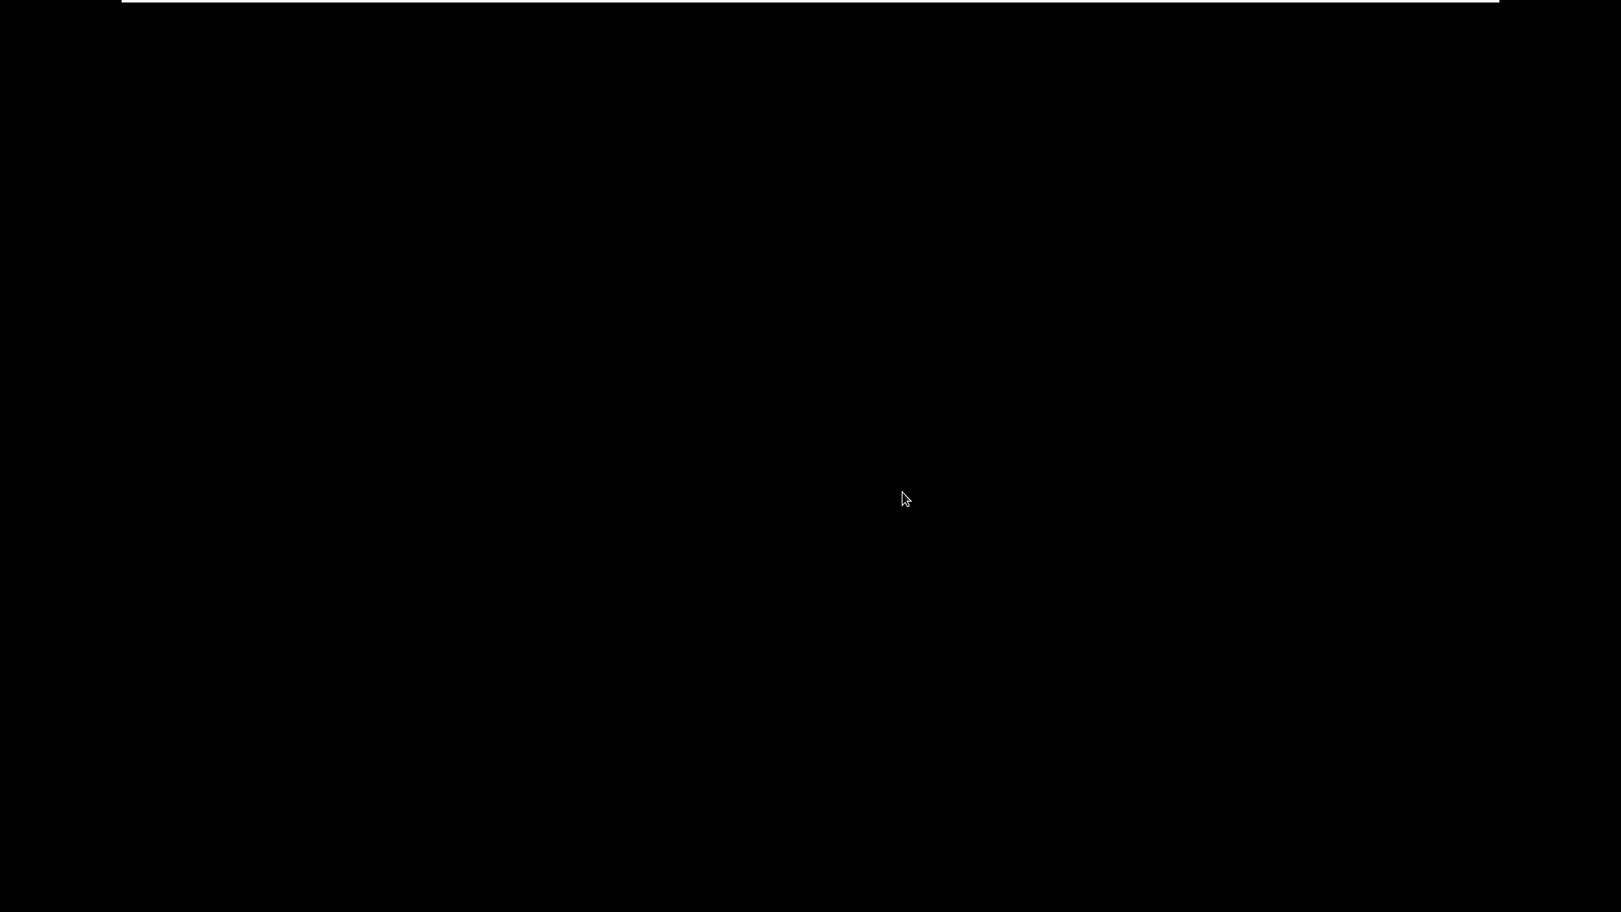